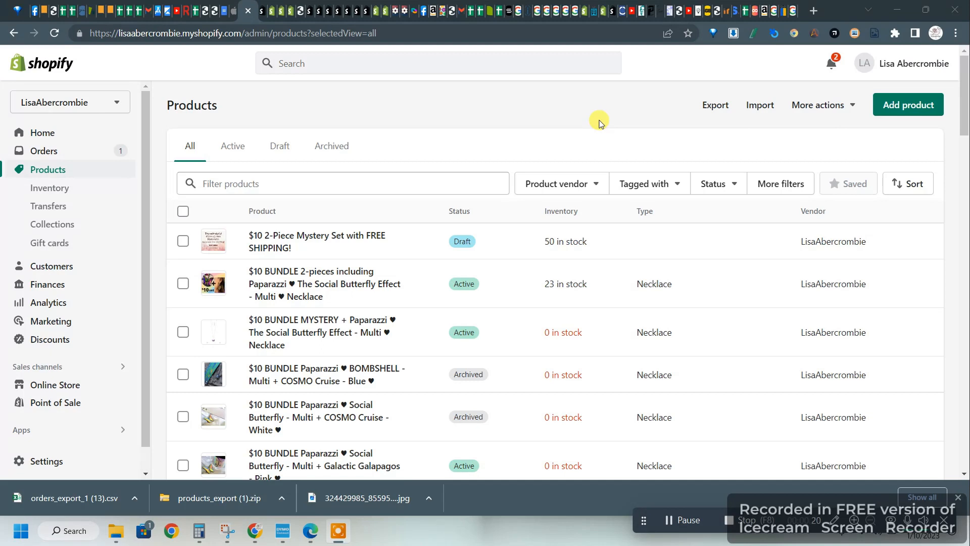
Filter the product list for "red necklace" and view all the listed products in the bulk editor
click(183, 241)
click(184, 244)
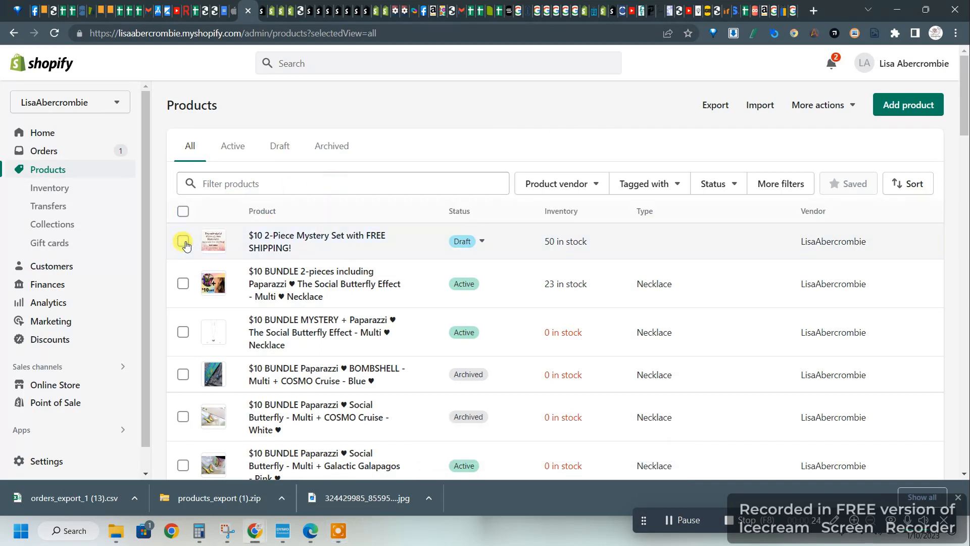
click(321, 177)
text(red necklace)
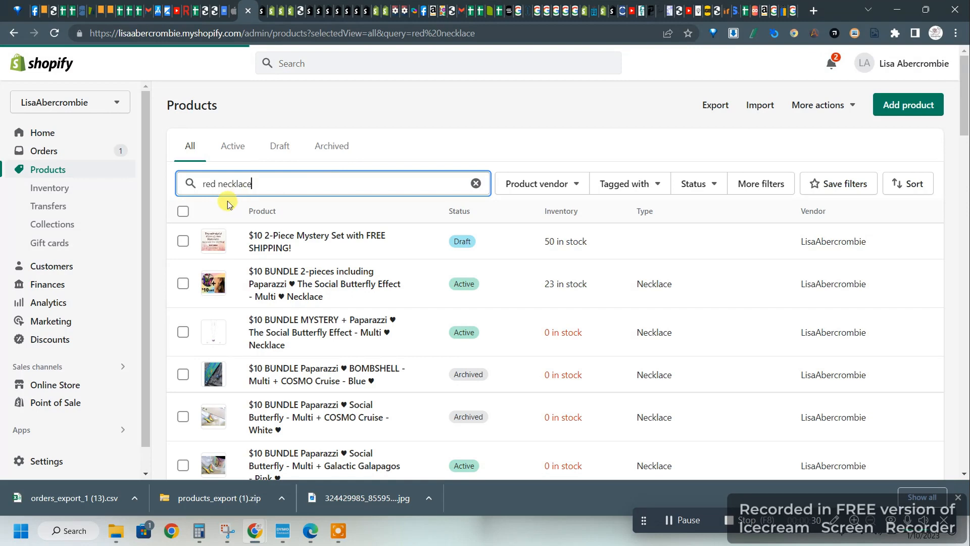
click(182, 211)
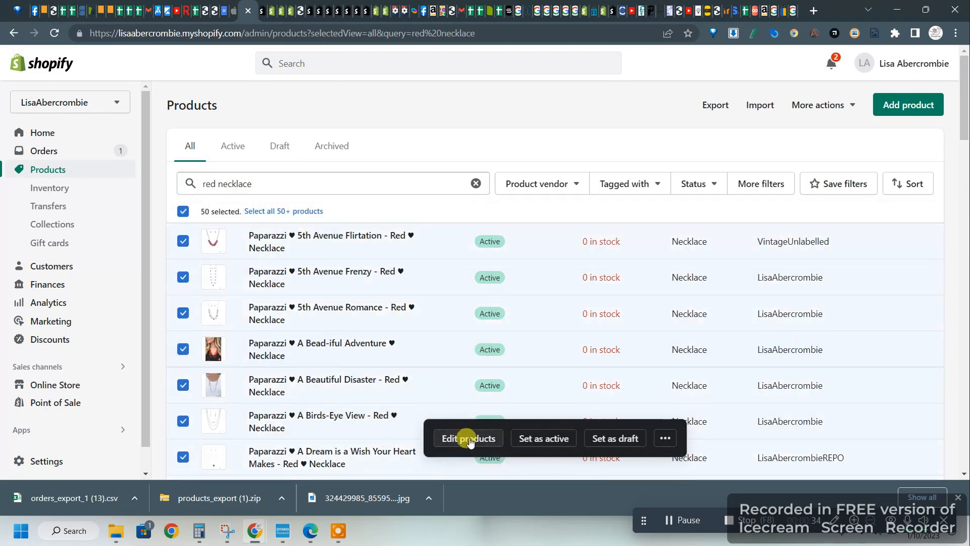
click(470, 441)
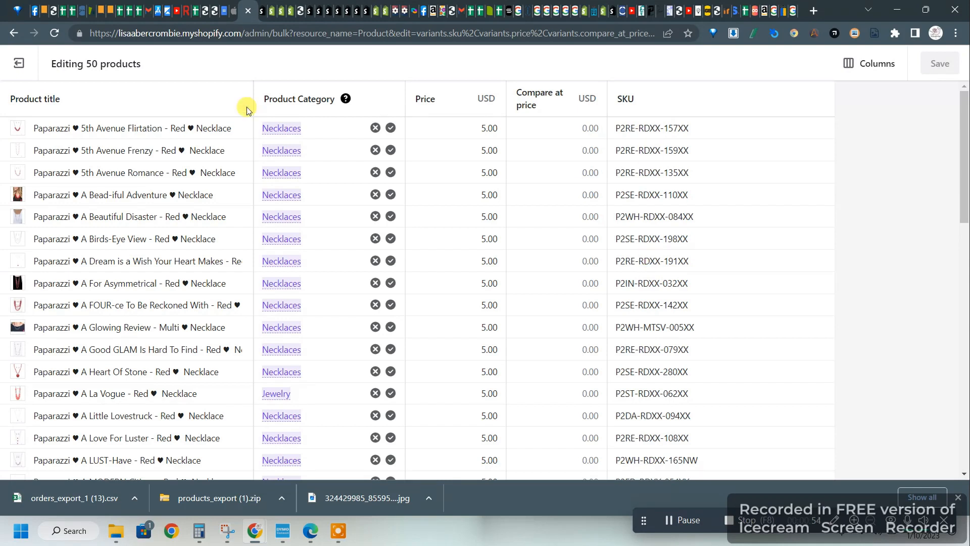
click(19, 67)
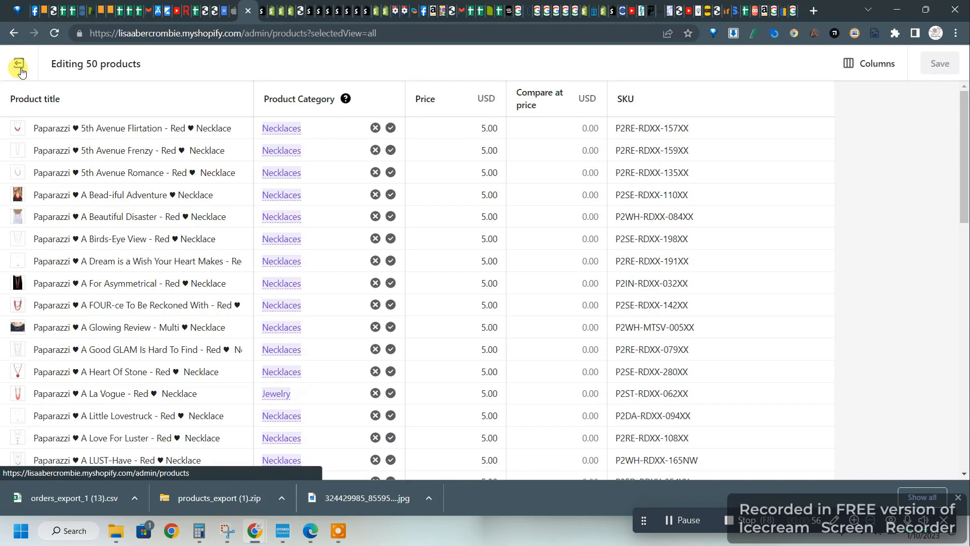
click(126, 169)
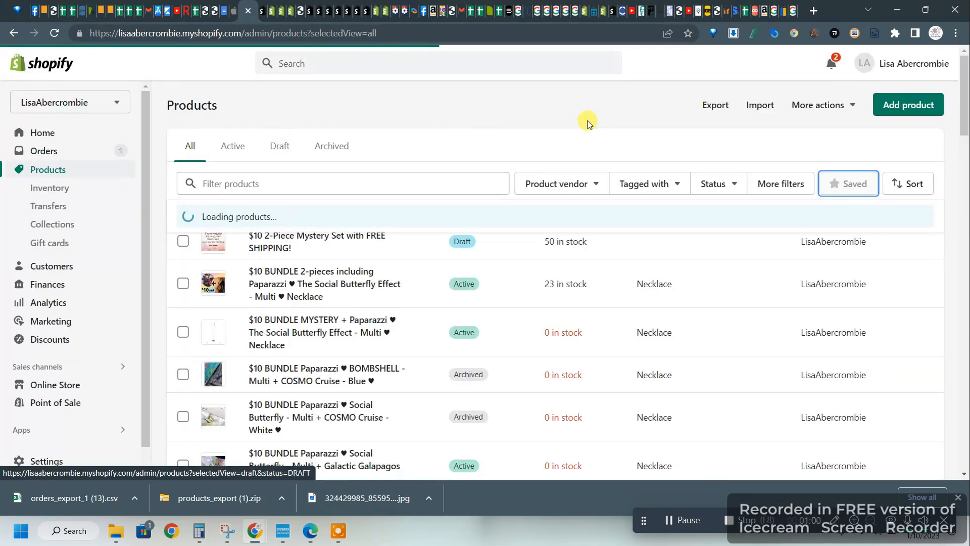
Review the export options for products without starting an export
click(711, 107)
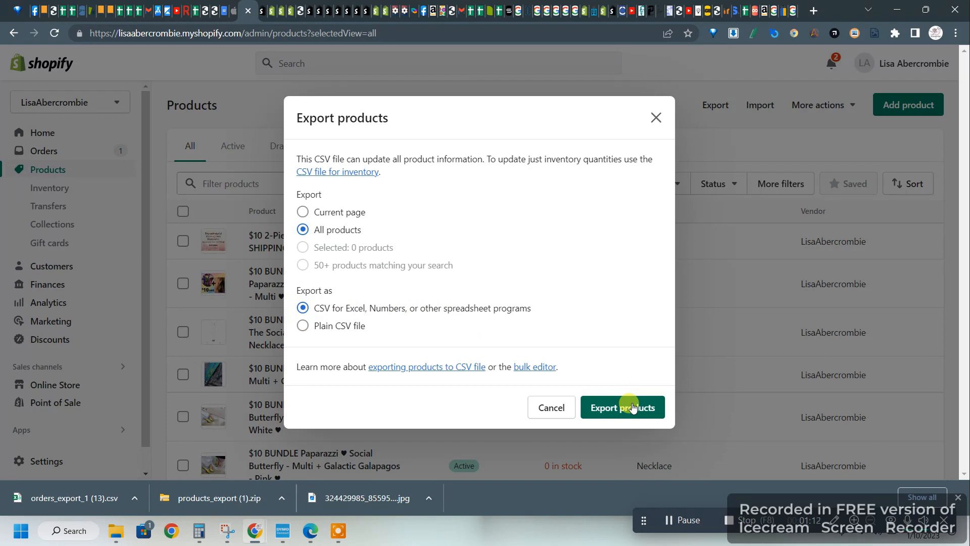
click(656, 123)
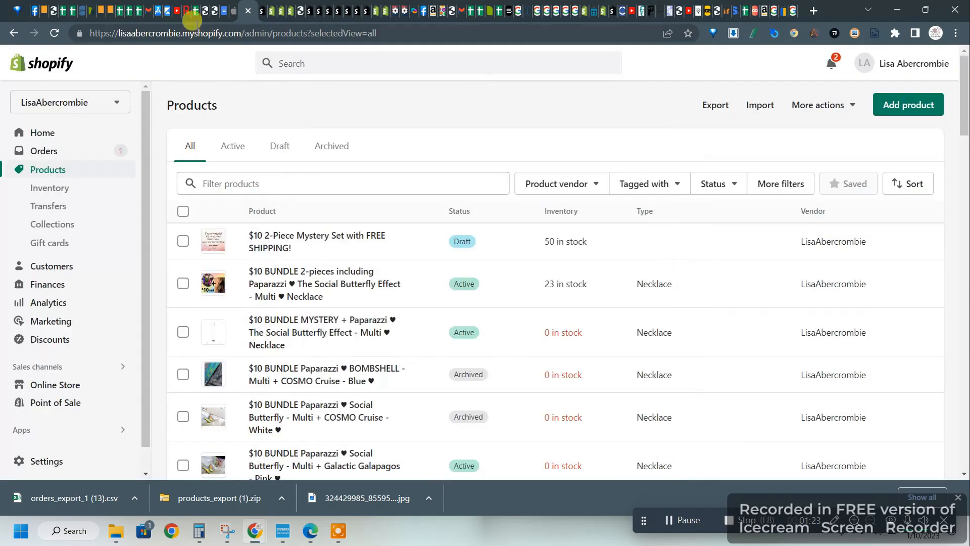
Switch to Gmail and download products_export_1.zip, products_export_2.zip and products_export_3.zip from the "Export of your products" email
click(149, 16)
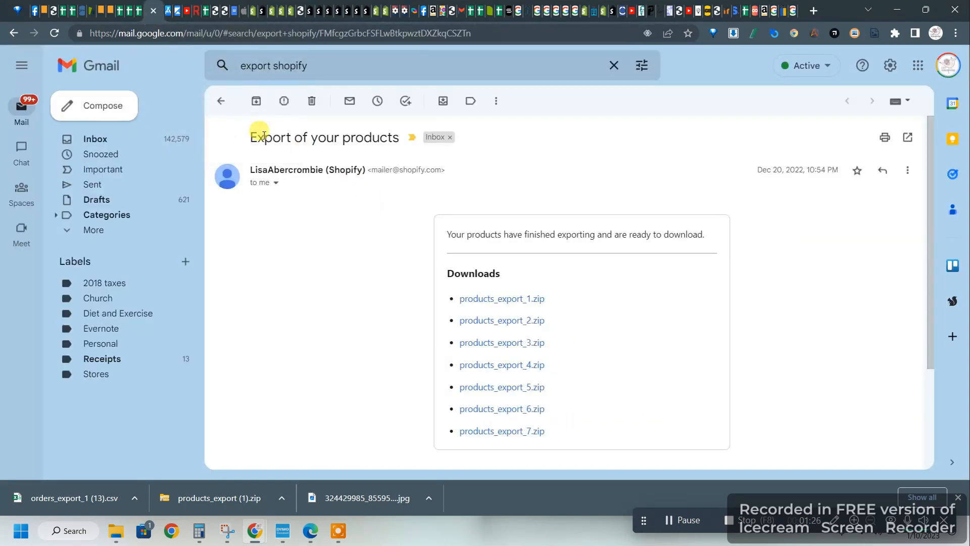
drag(250, 140, 397, 145)
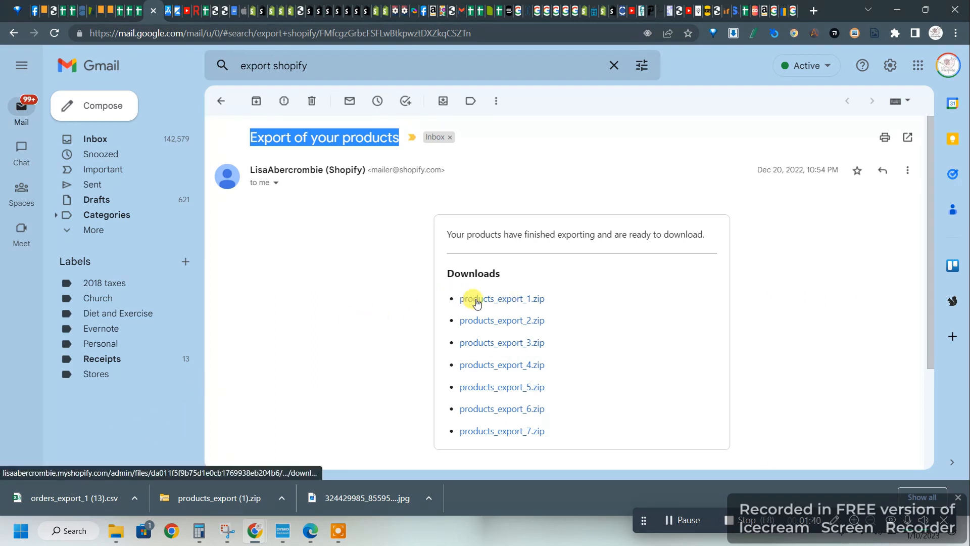
click(526, 307)
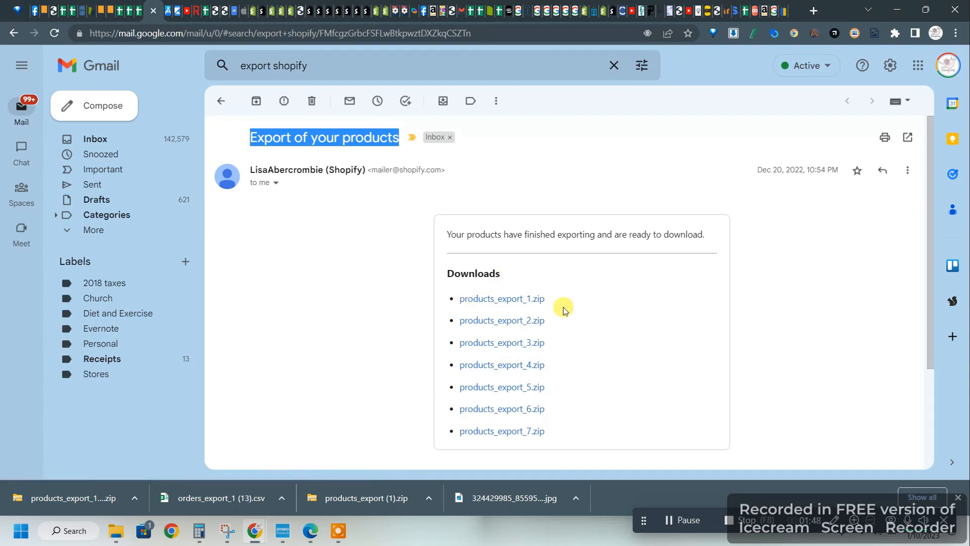
click(523, 324)
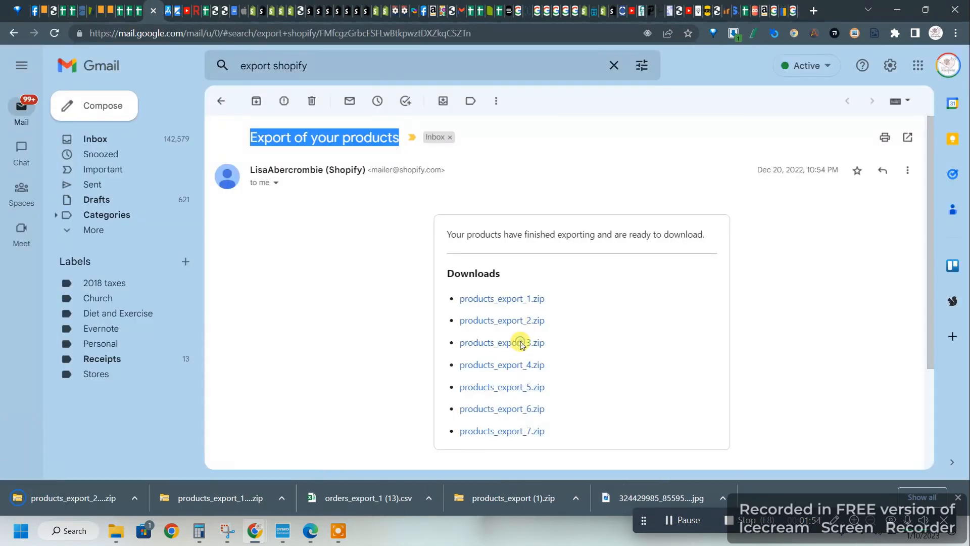
click(521, 342)
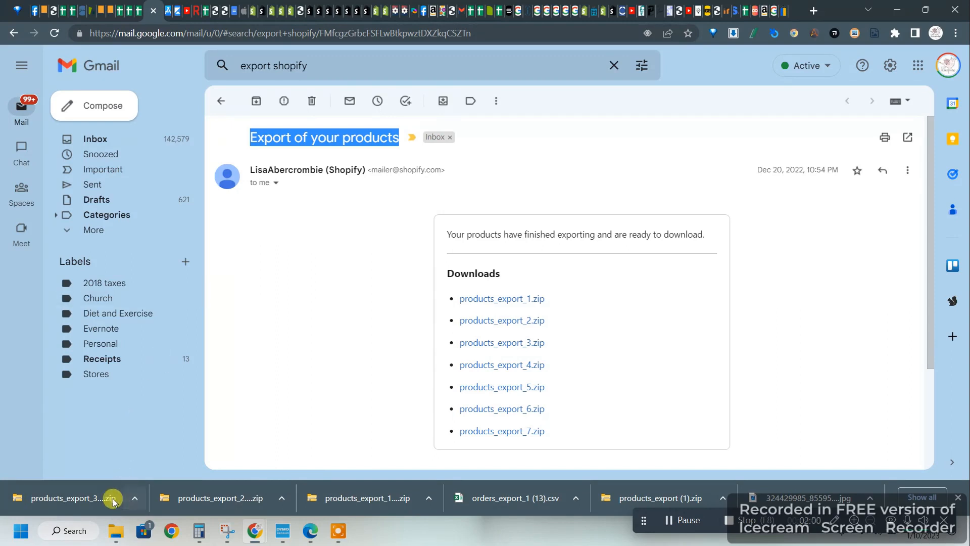
Show the downloaded products_export_3 zip in its File Explorer folder and reposition the folder window
click(133, 500)
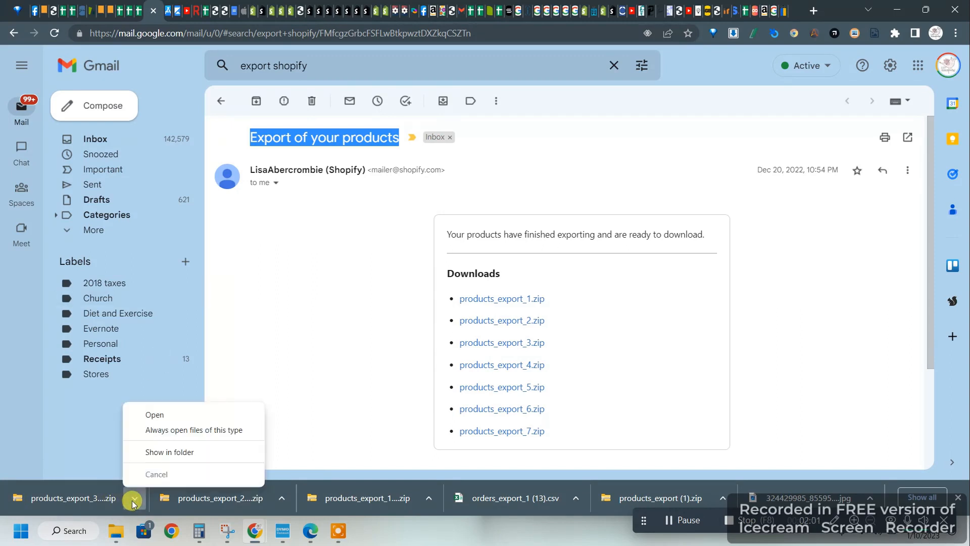
click(167, 451)
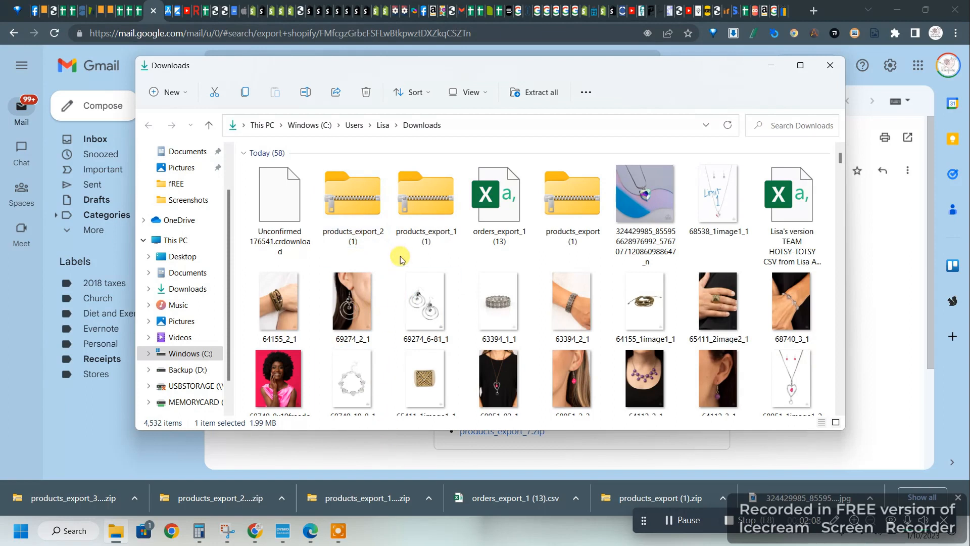
click(438, 198)
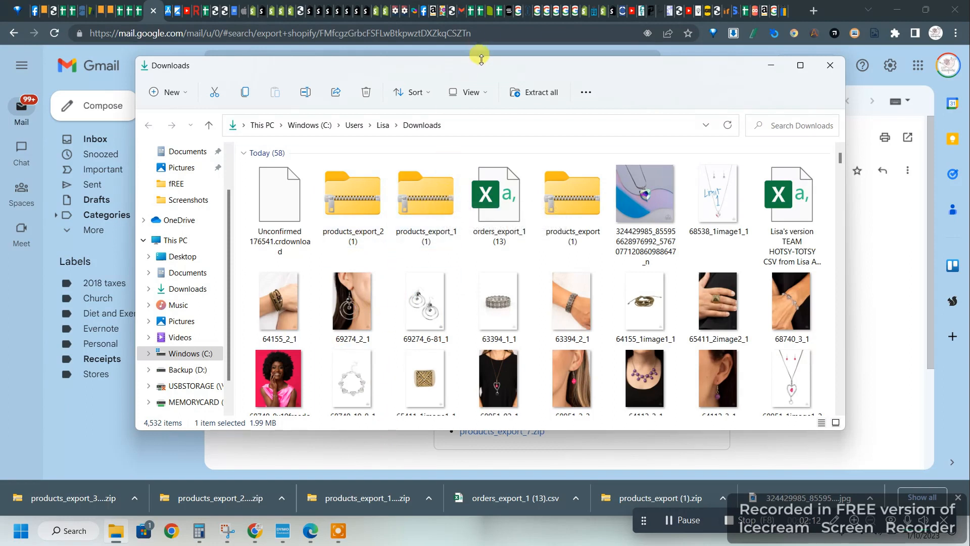
drag(481, 65, 433, 218)
drag(418, 269, 439, 60)
Delete the products_export (1) zip file from the Downloads folder
click(541, 203)
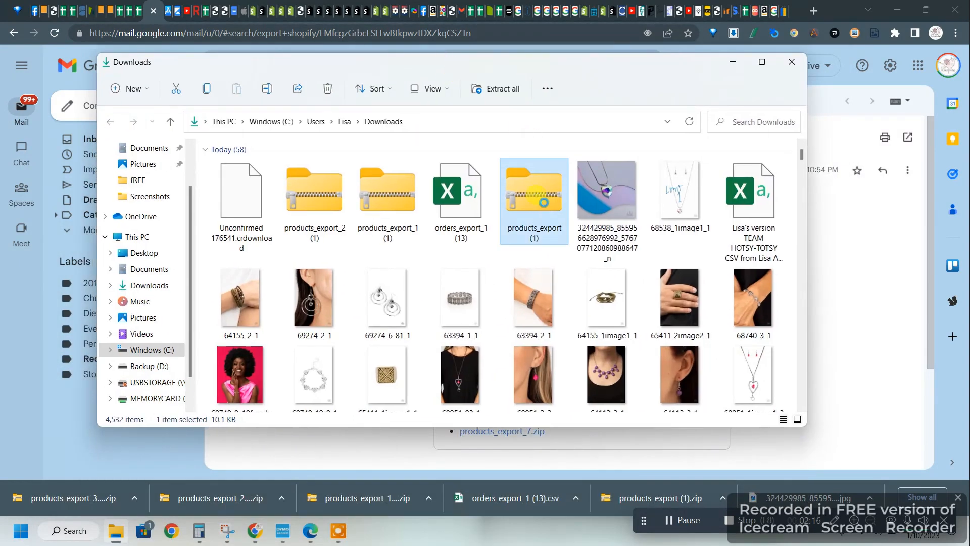
right_click(545, 206)
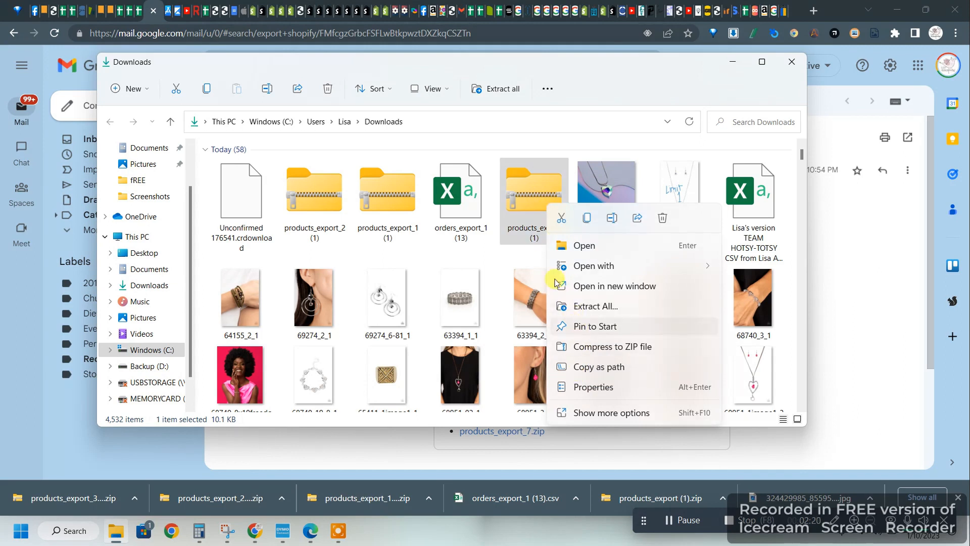
click(526, 198)
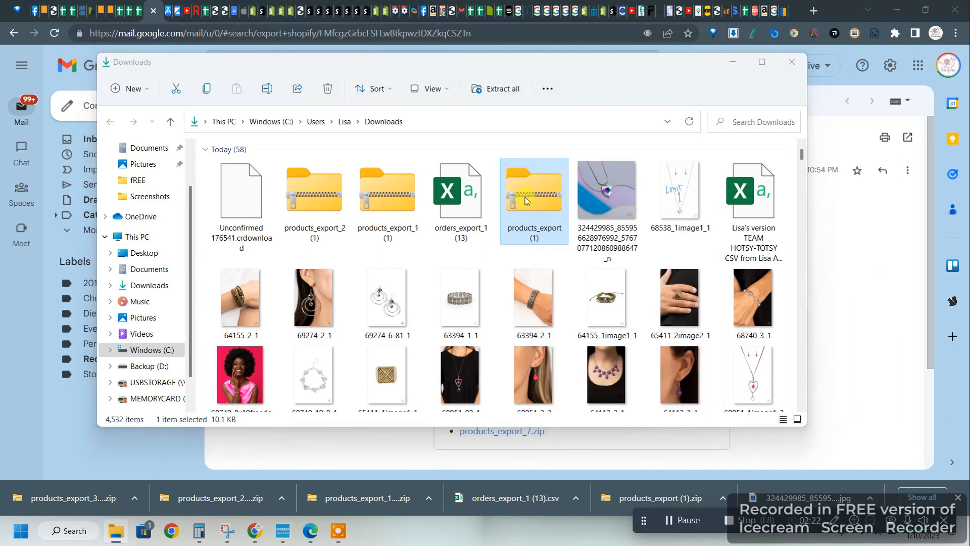
key(Delete)
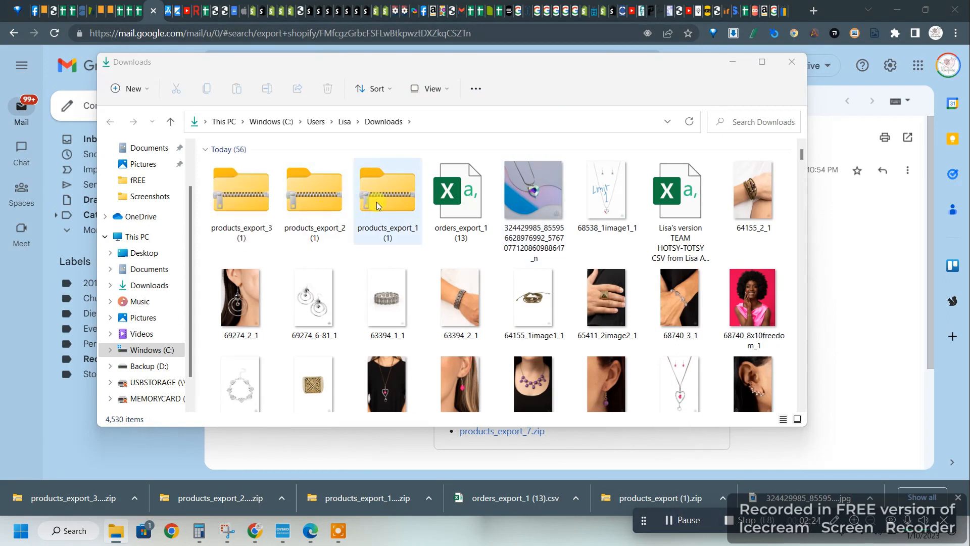
Extract the products_export_1 (1) zip into its own folder in Downloads and close the extracted folder's window
click(376, 205)
right_click(378, 203)
click(421, 304)
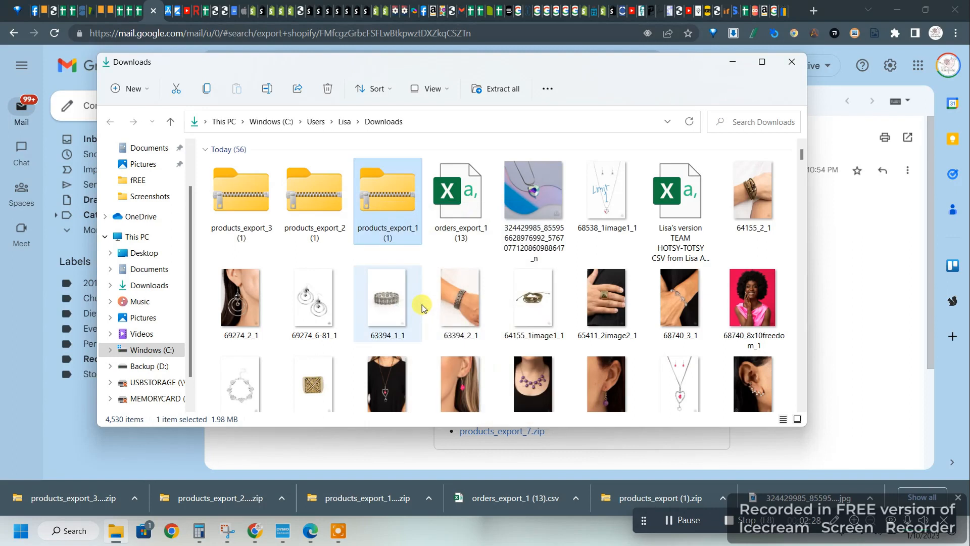
key(Return)
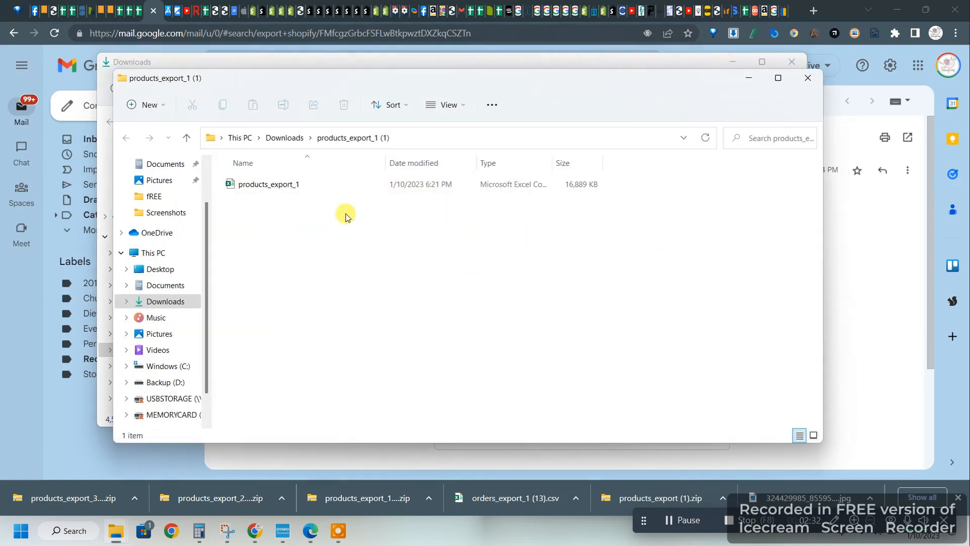
click(808, 79)
Extract the products_export_2 (1) zip into its own folder in Downloads and close the extracted folder's window
right_click(302, 196)
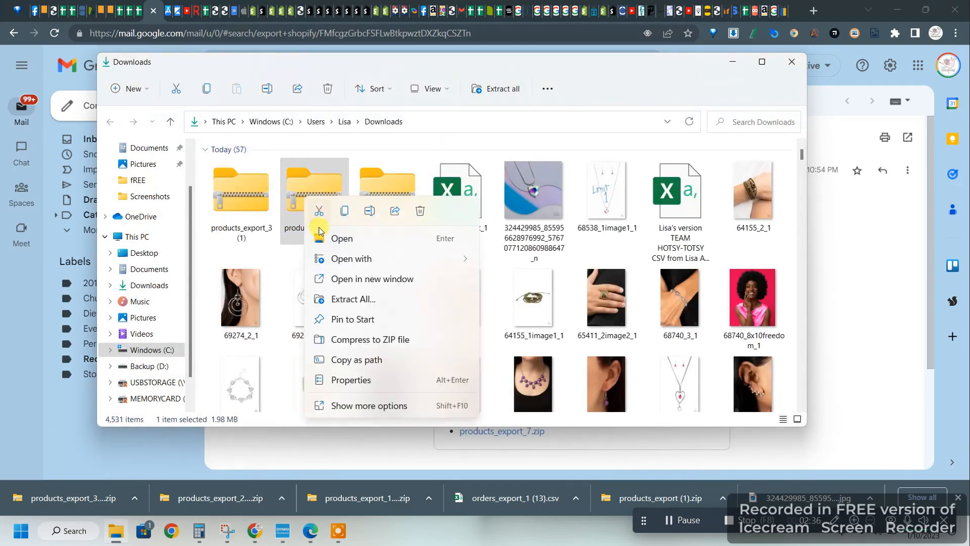
click(348, 299)
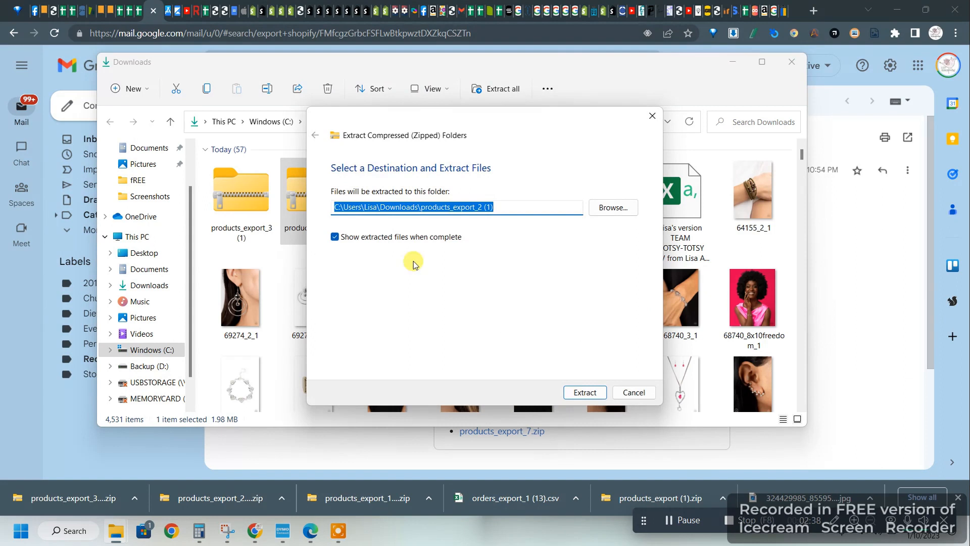
click(586, 393)
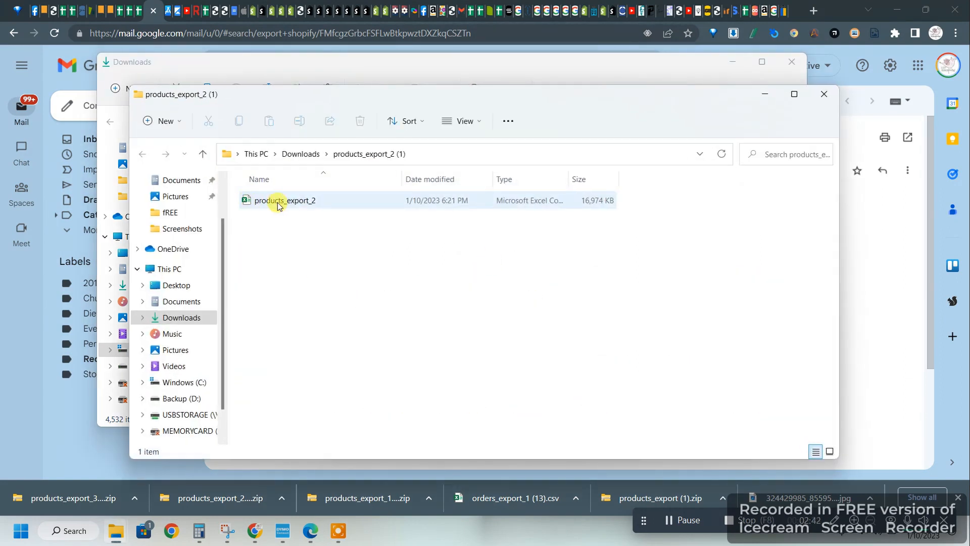
click(824, 94)
Extract the products_export_3 (1) zip into its own folder in Downloads and close the extracted folder's window
click(251, 186)
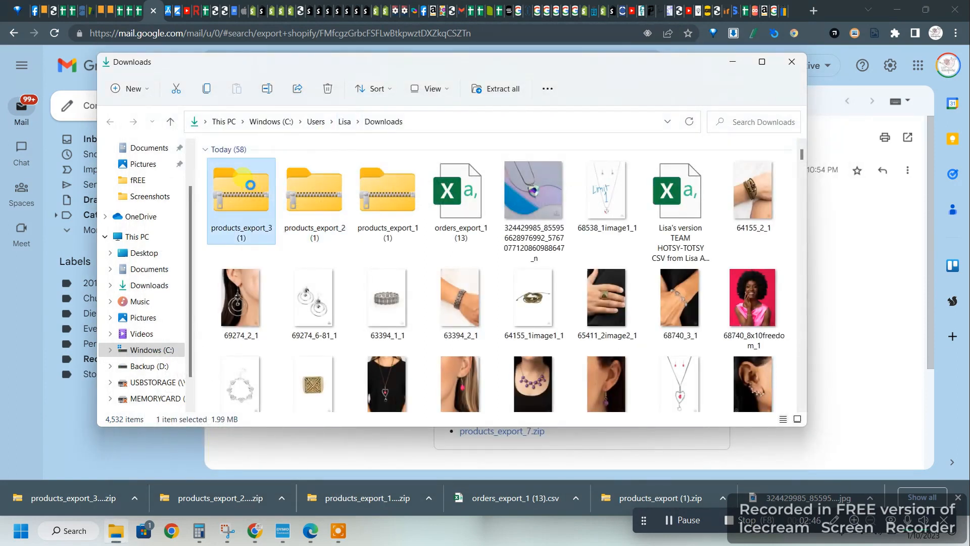
right_click(252, 186)
click(306, 290)
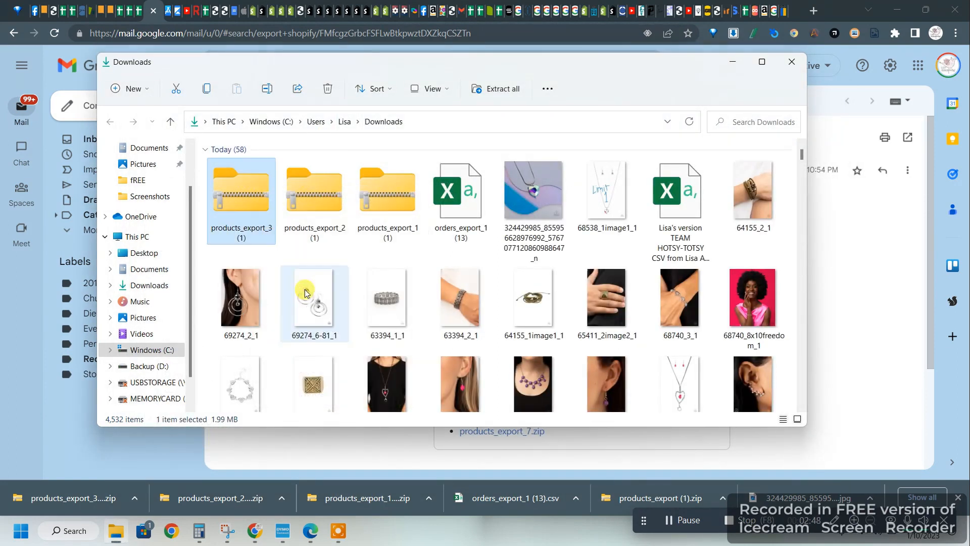
click(585, 393)
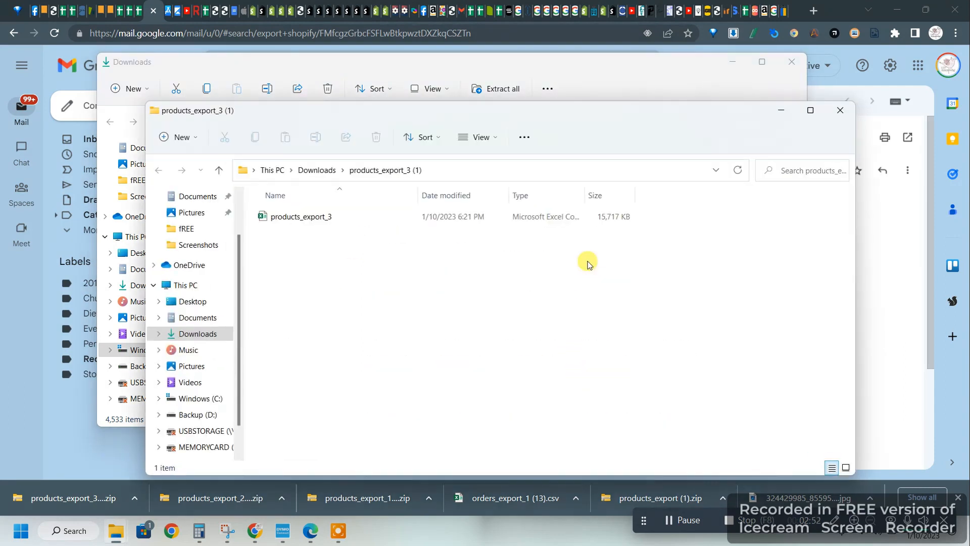
click(842, 109)
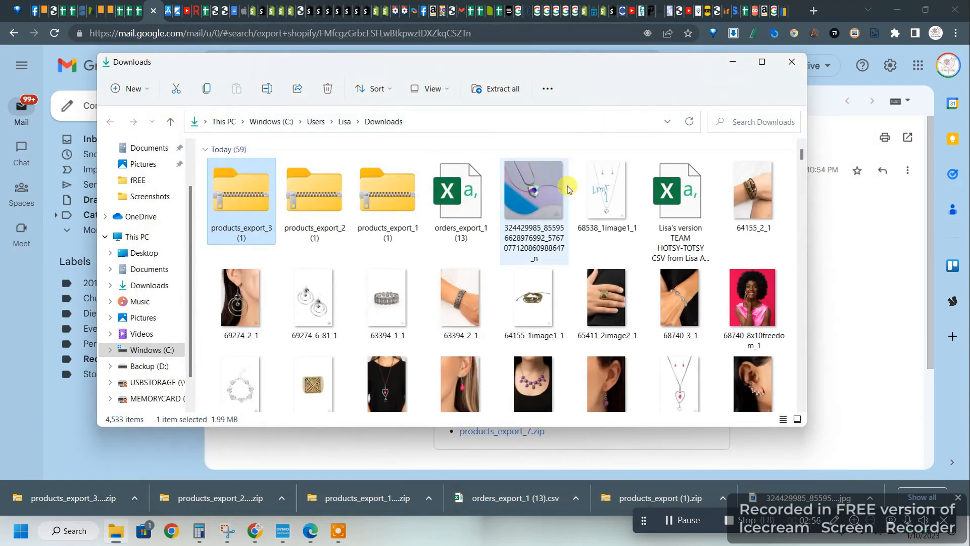
Look inside the extracted products_export_1 (1) folder for its CSV file, and close File Explorer
scroll(567, 189, down, 5)
scroll(568, 189, down, 5)
click(407, 246)
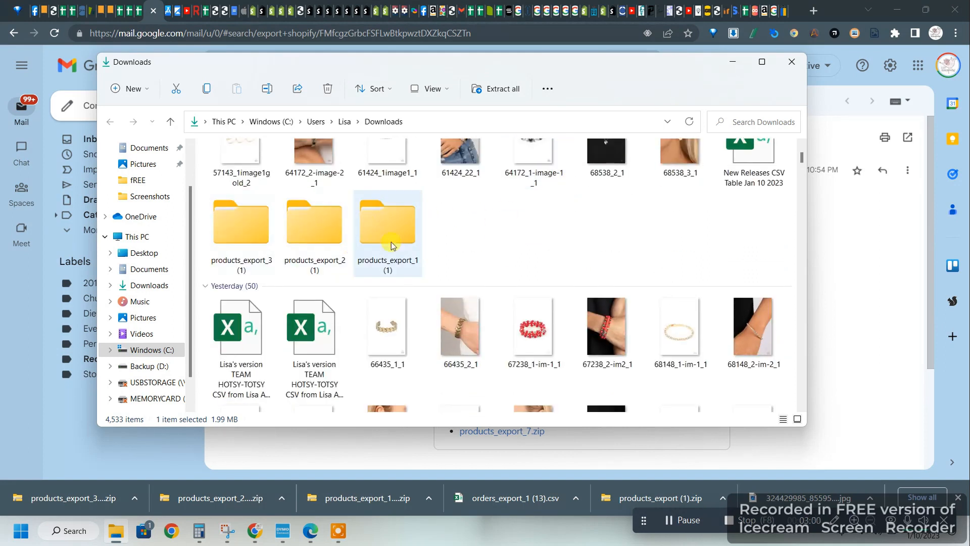
click(403, 228)
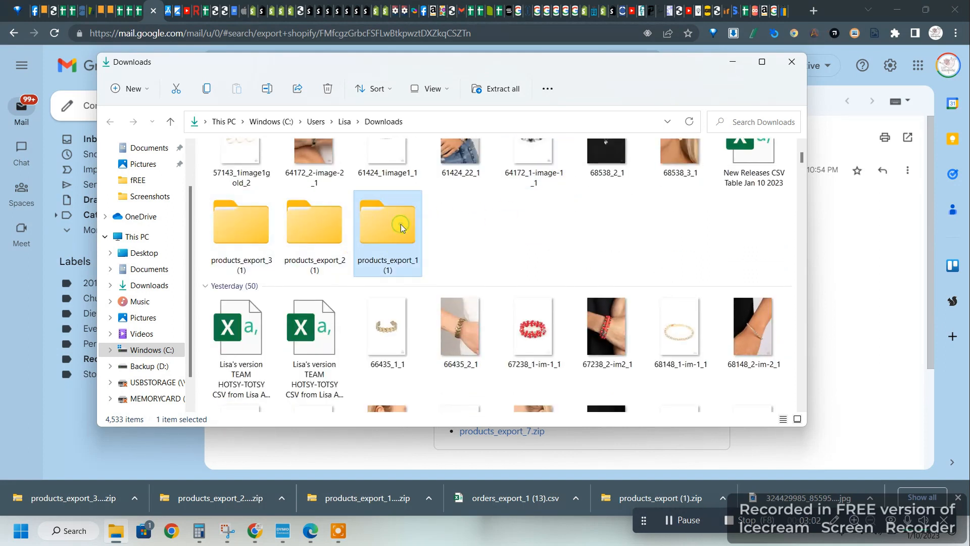
double_click(402, 228)
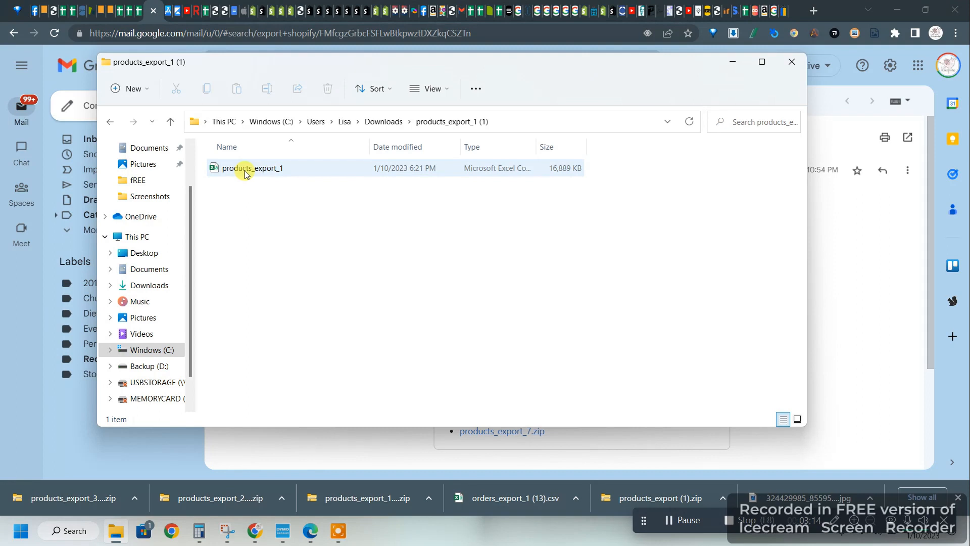
click(783, 63)
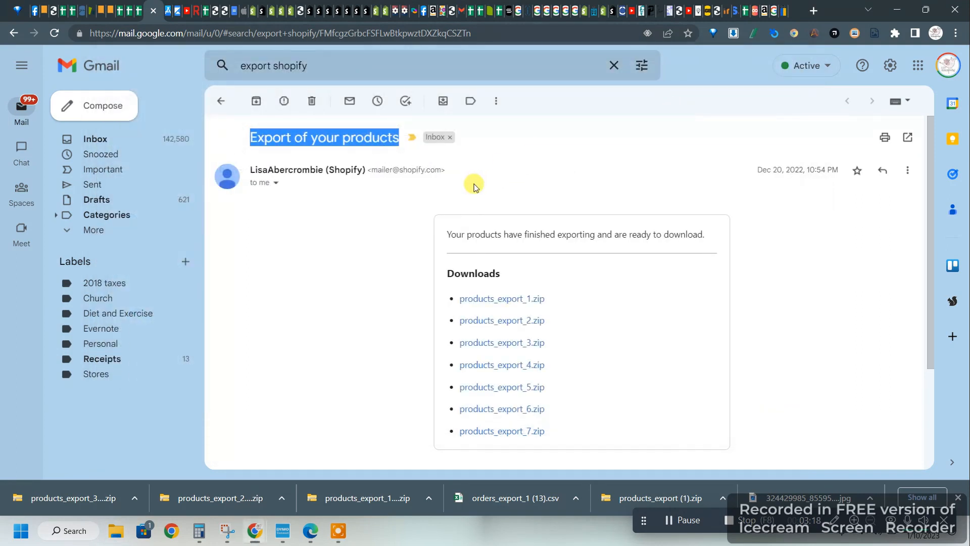
Look through the Downloads folder in File Explorer for the three extracted products_export folders
click(115, 530)
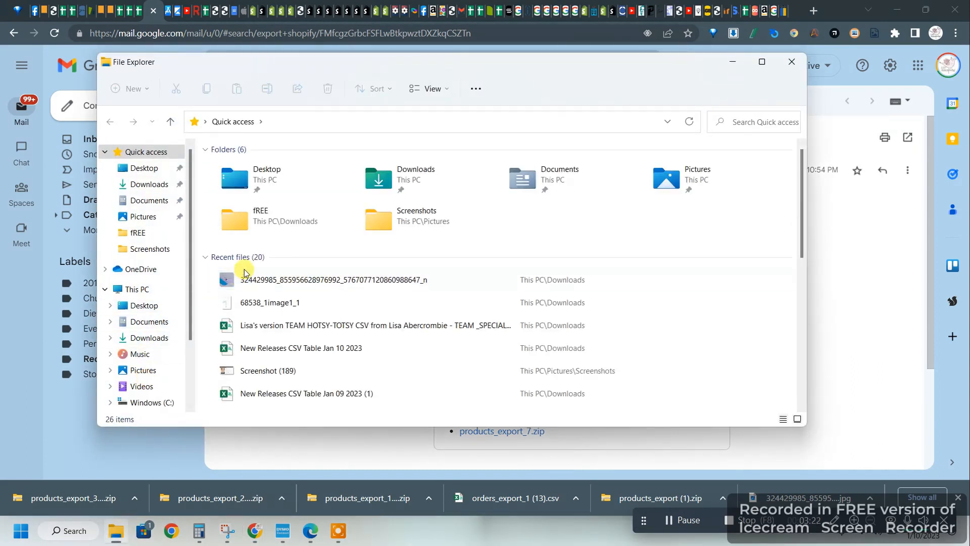
click(149, 184)
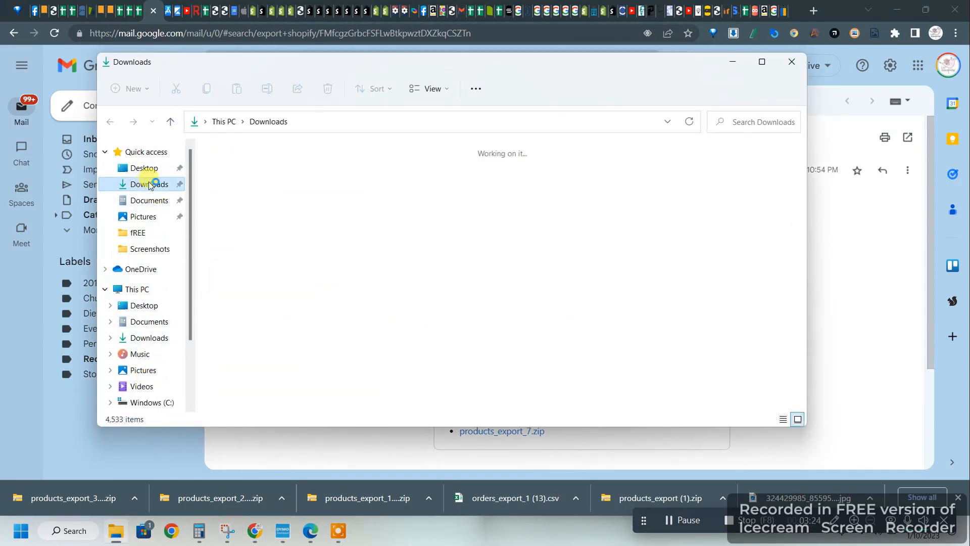
scroll(396, 223, down, 10)
scroll(397, 222, down, 1)
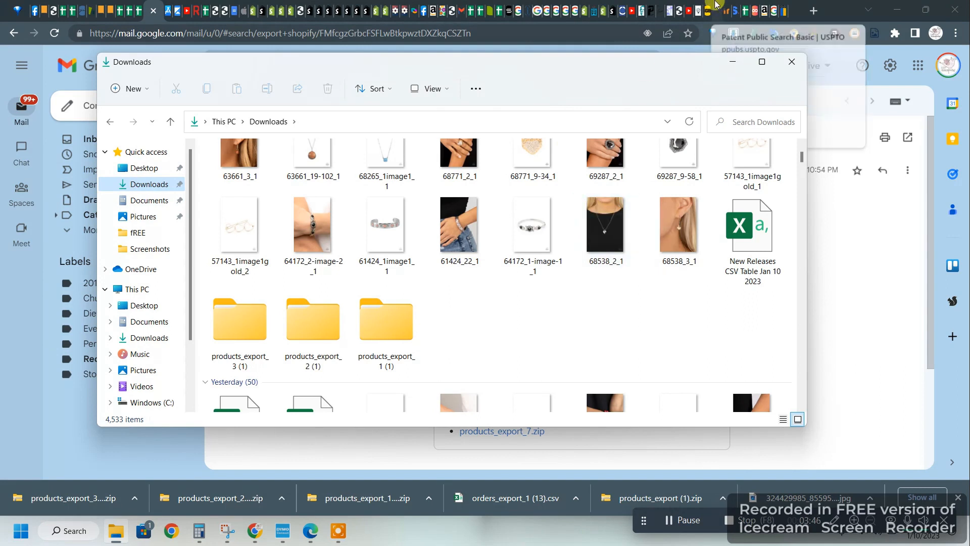
Switch back to the browser and create a blank Google Sheets spreadsheet from sheets.new in a new tab
click(812, 11)
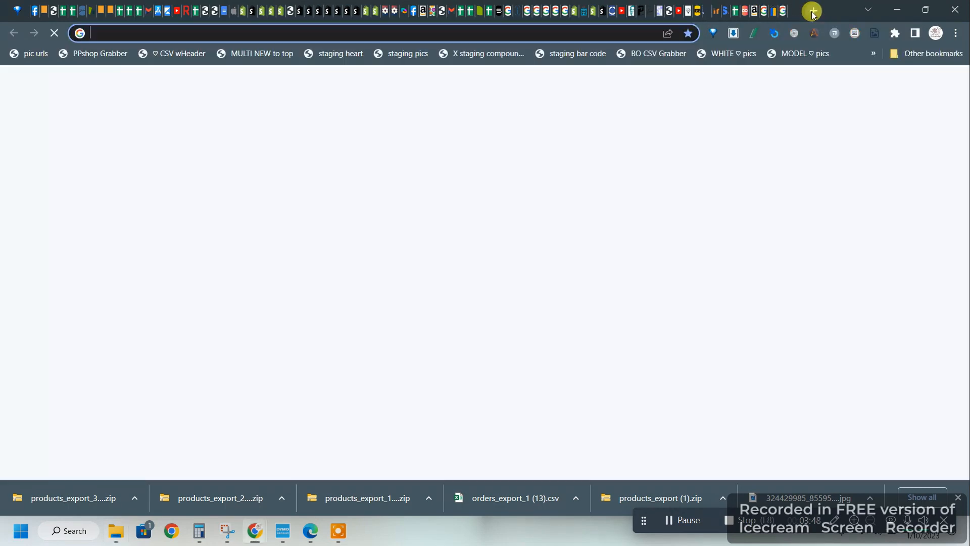
text(sheets)
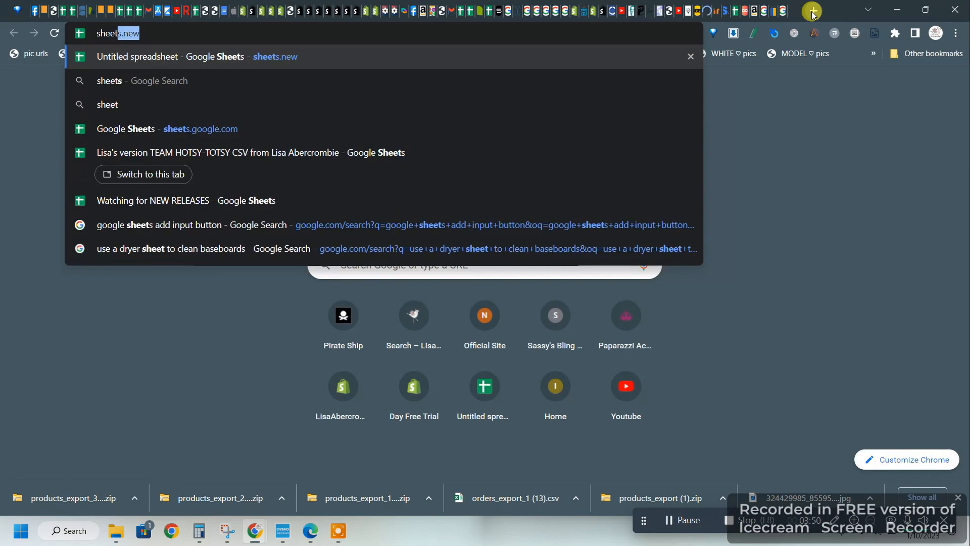
key(Return)
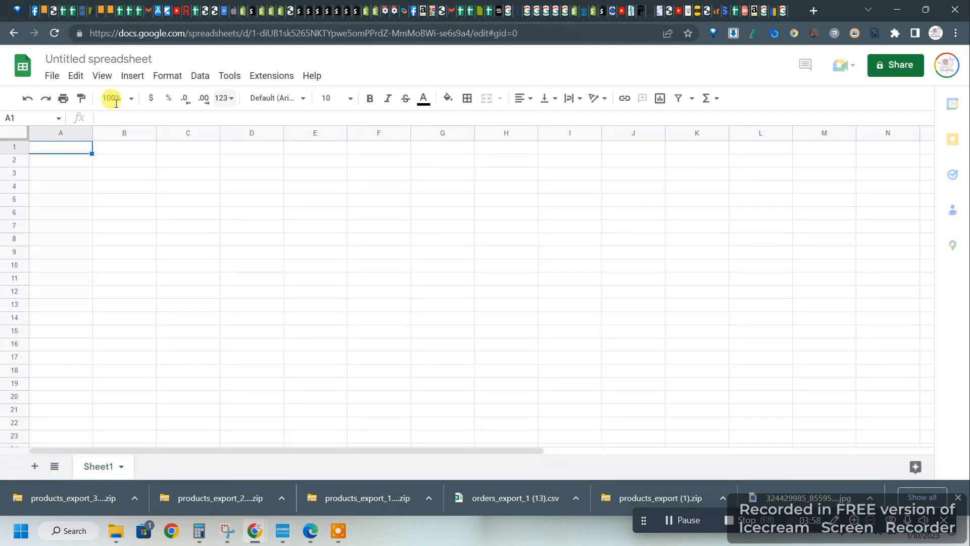
Import products_export_3.csv from the products_export_3 (1) folder in Downloads into the spreadsheet, using the Insert new sheet(s) import location
click(53, 77)
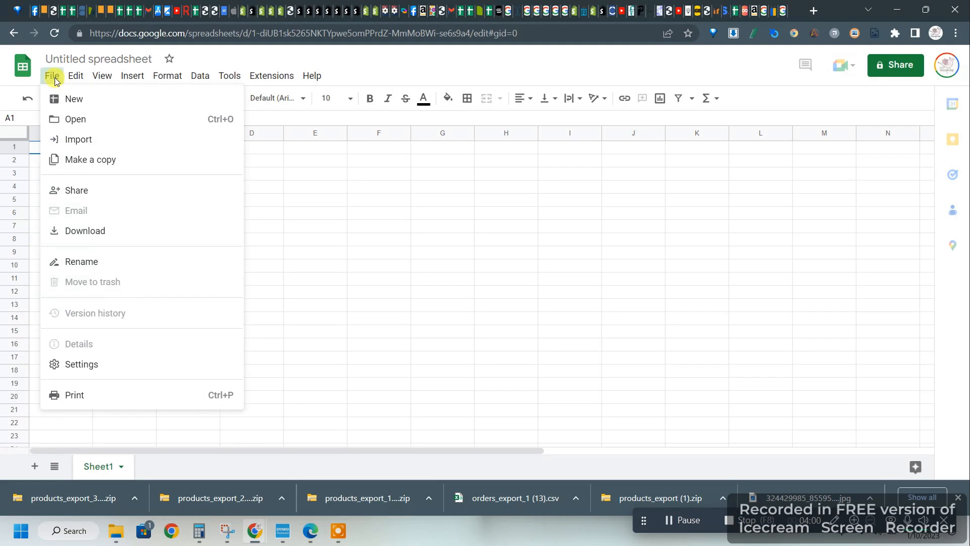
click(72, 139)
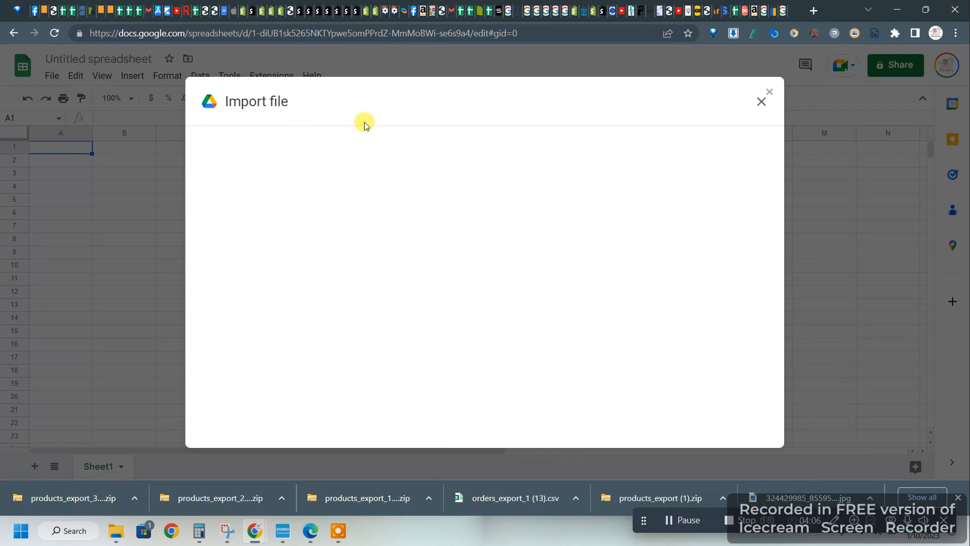
click(439, 142)
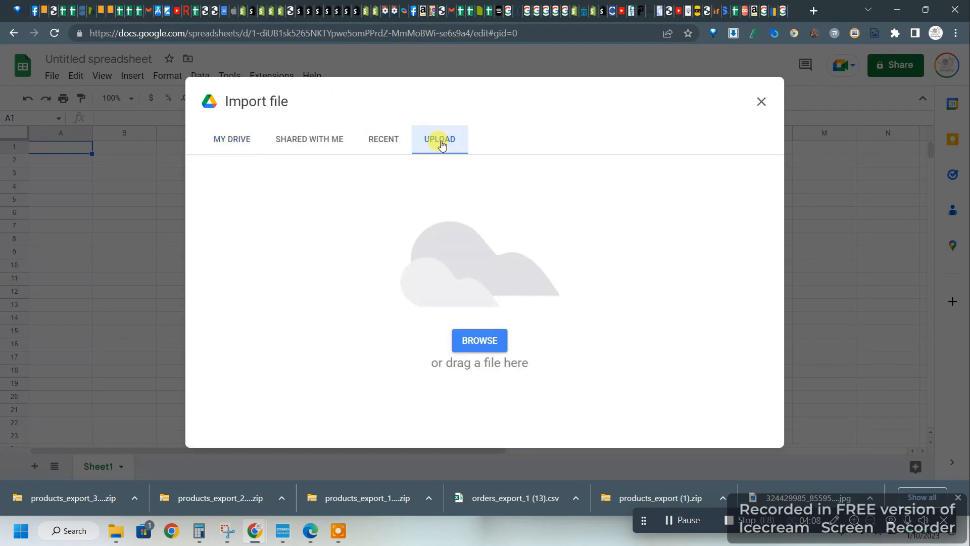
click(476, 340)
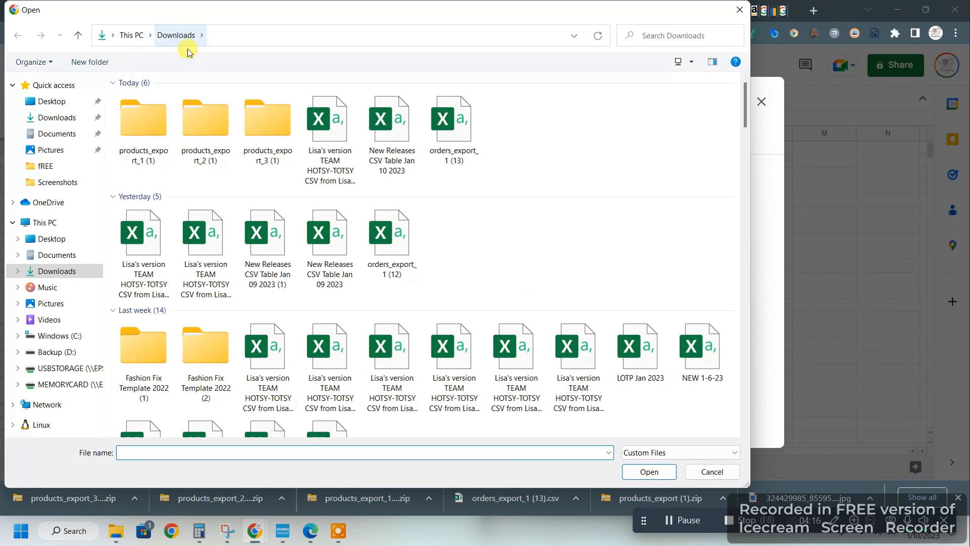
double_click(262, 113)
double_click(169, 100)
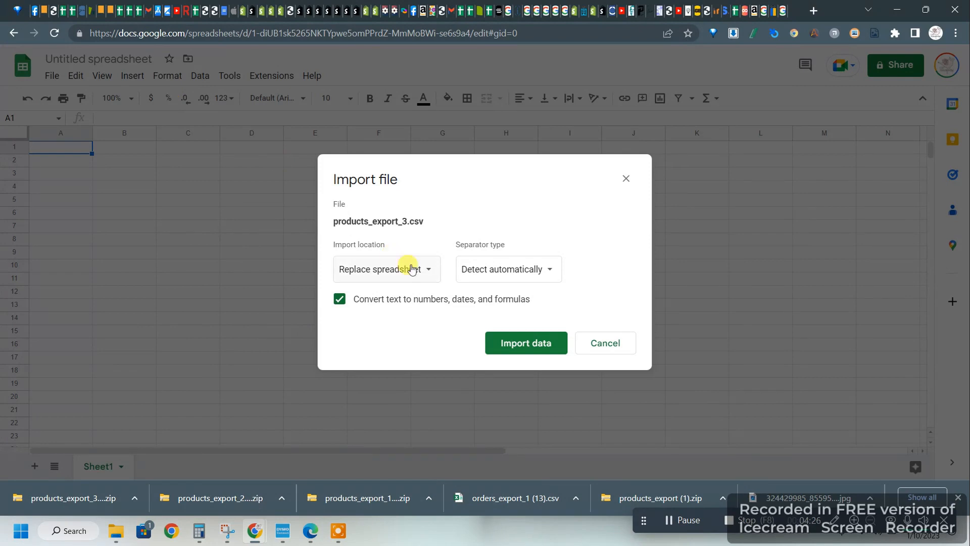
click(425, 277)
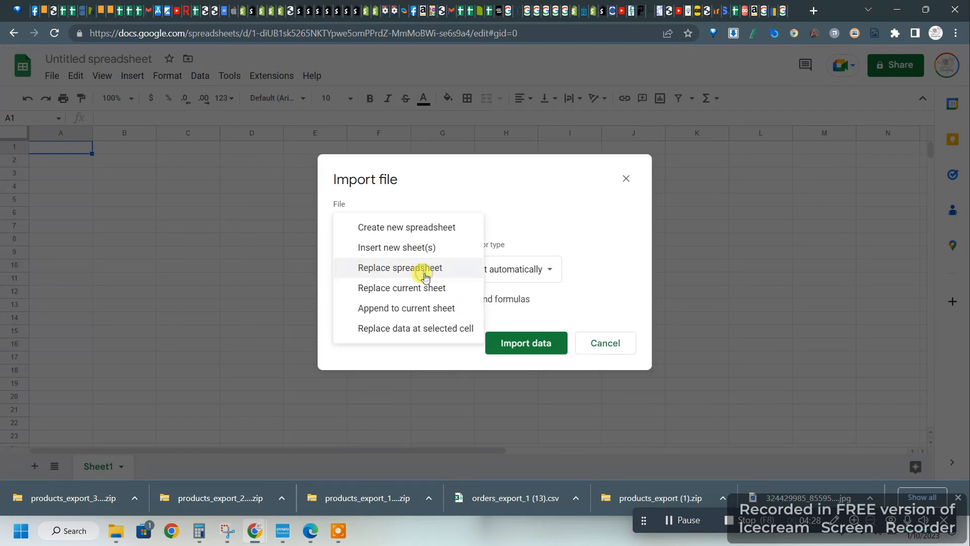
click(405, 256)
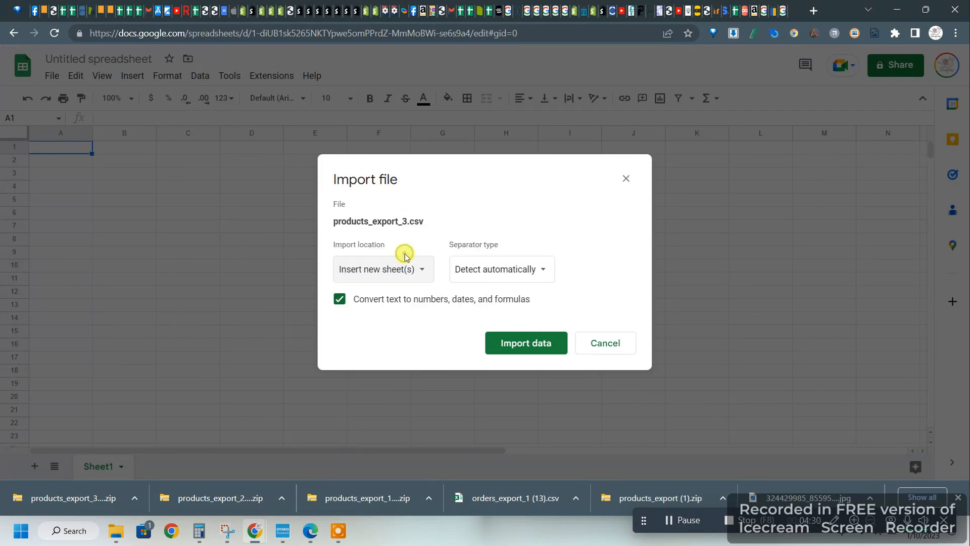
click(532, 350)
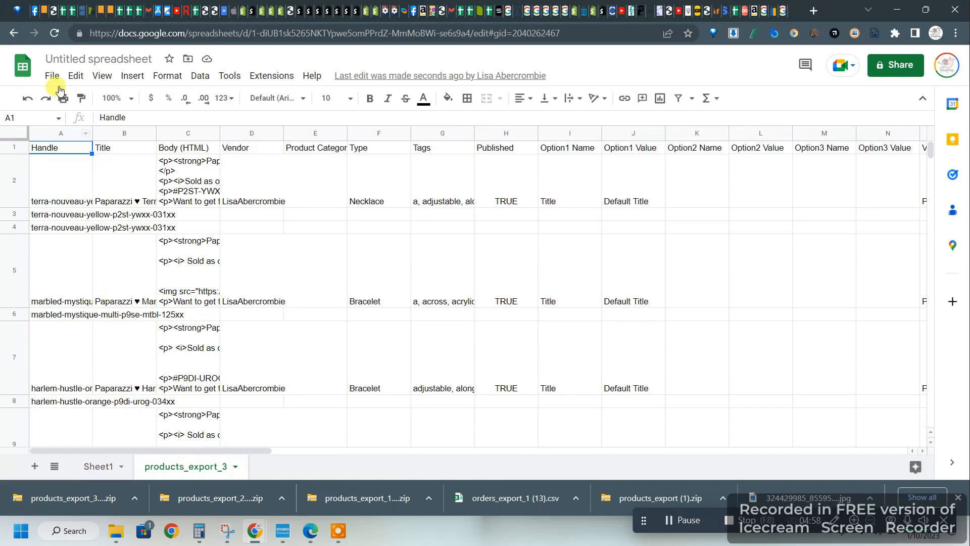
click(506, 357)
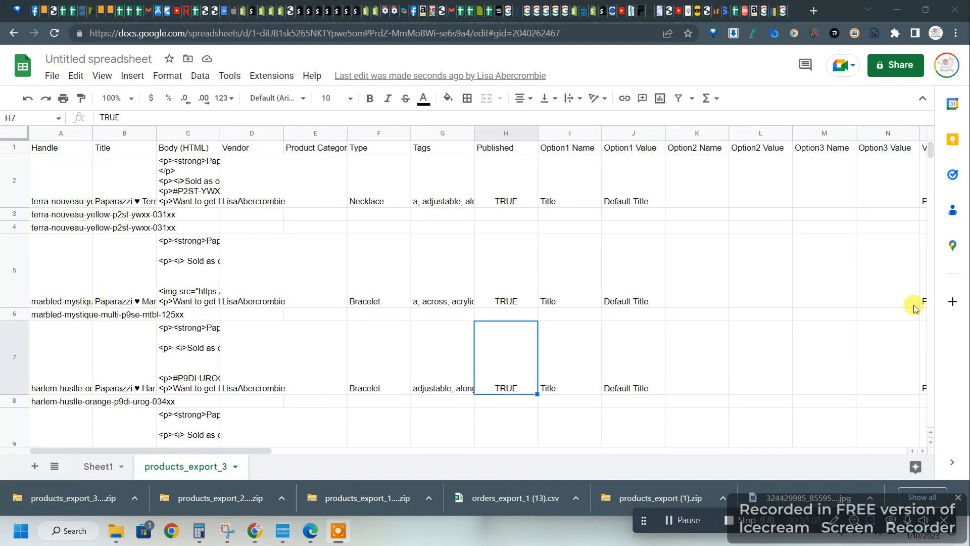
Import products_export_2.csv from the products_export_2 (1) folder in Downloads, appending it to the current products_export_3 sheet
click(52, 76)
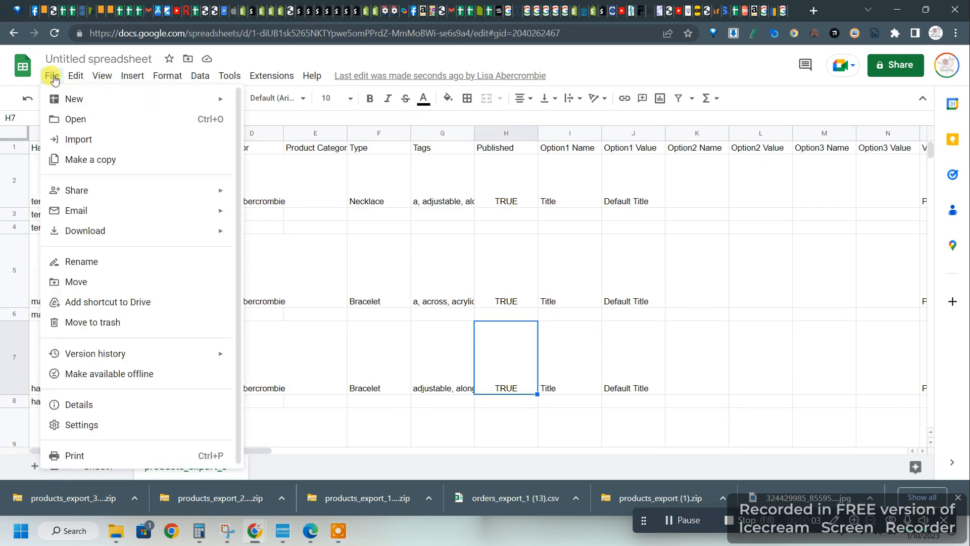
click(80, 137)
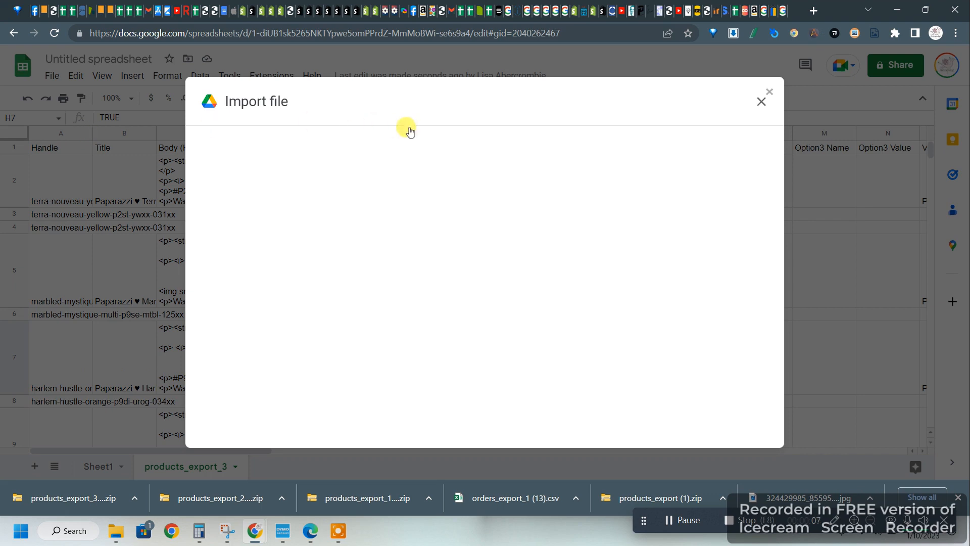
click(436, 146)
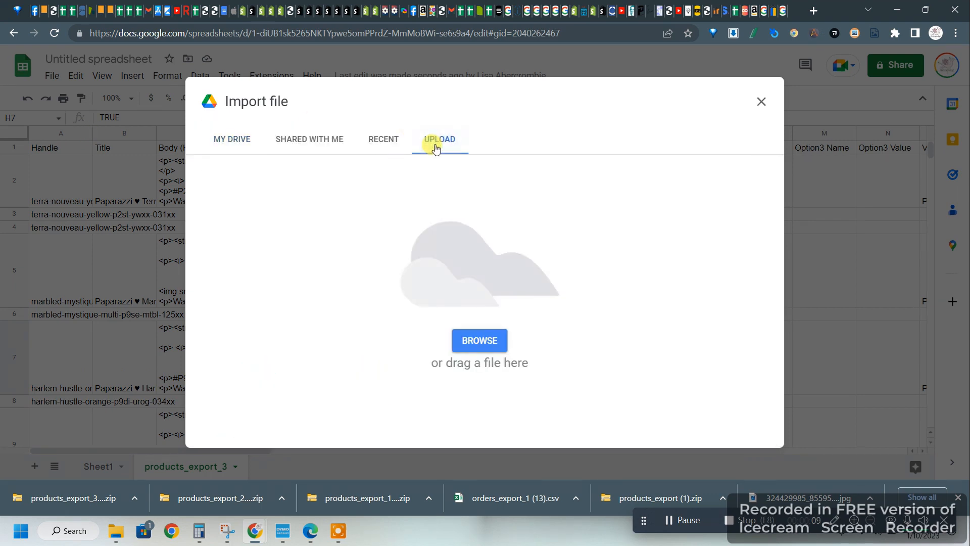
click(472, 342)
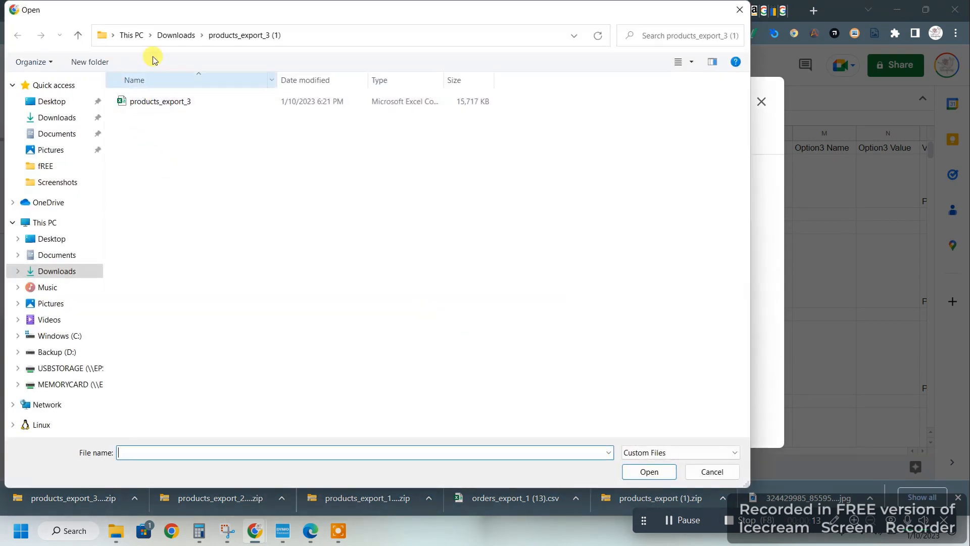
click(177, 36)
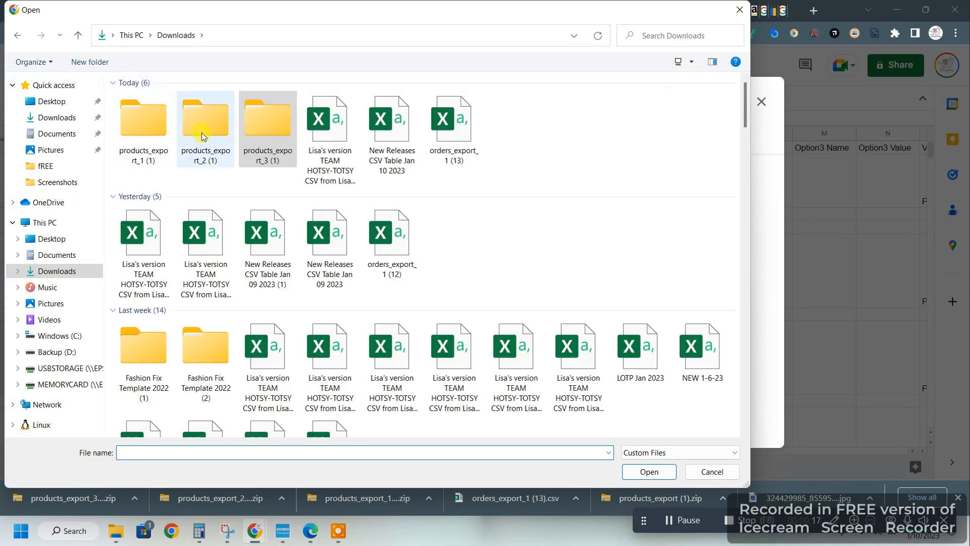
double_click(202, 136)
click(161, 103)
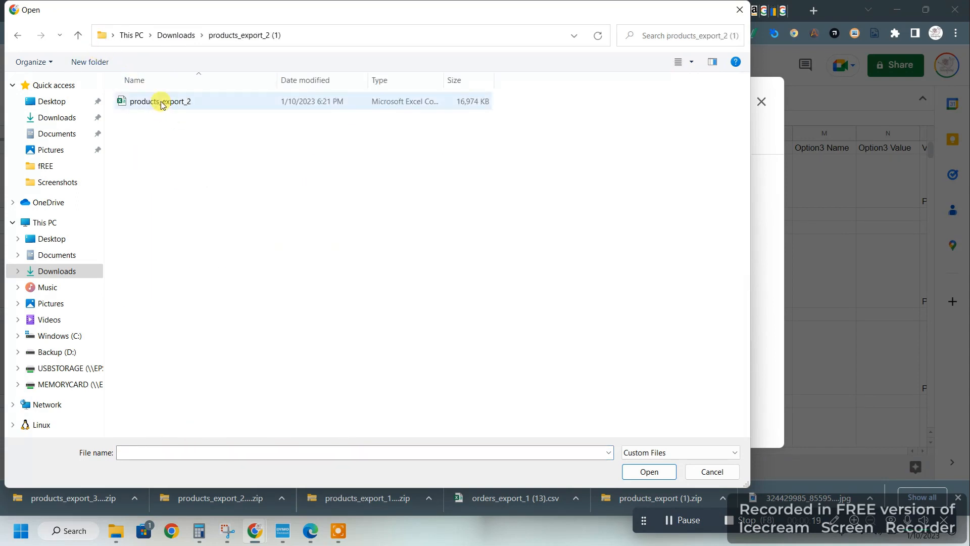
double_click(160, 102)
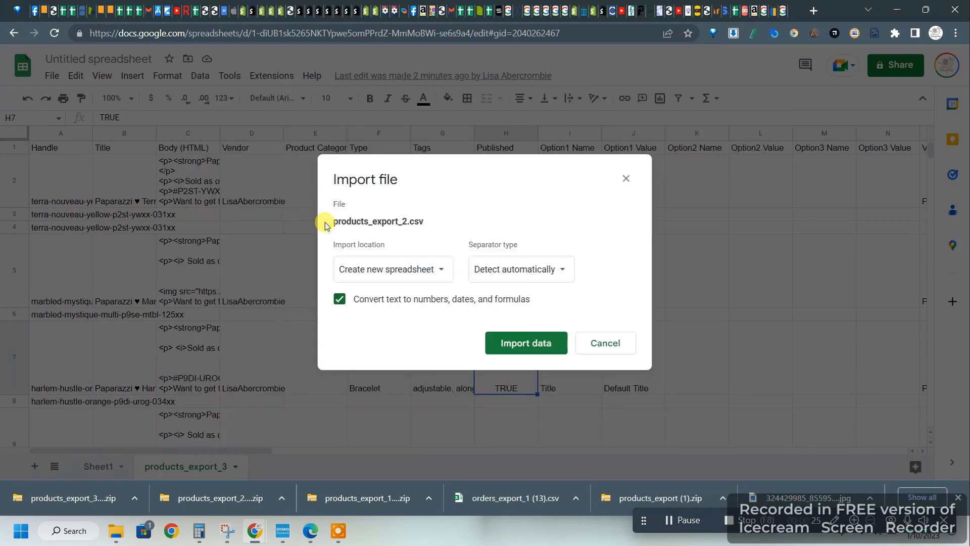
click(411, 268)
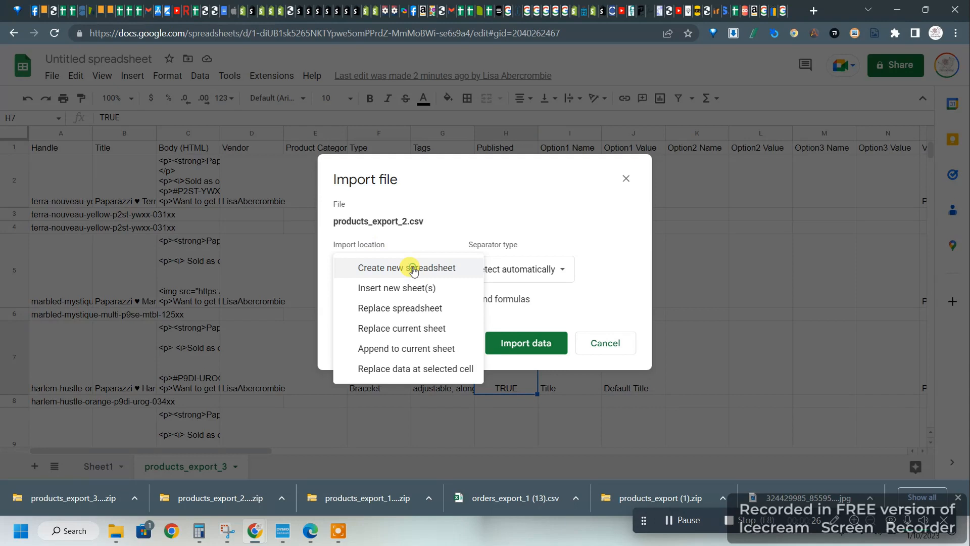
click(425, 351)
click(516, 345)
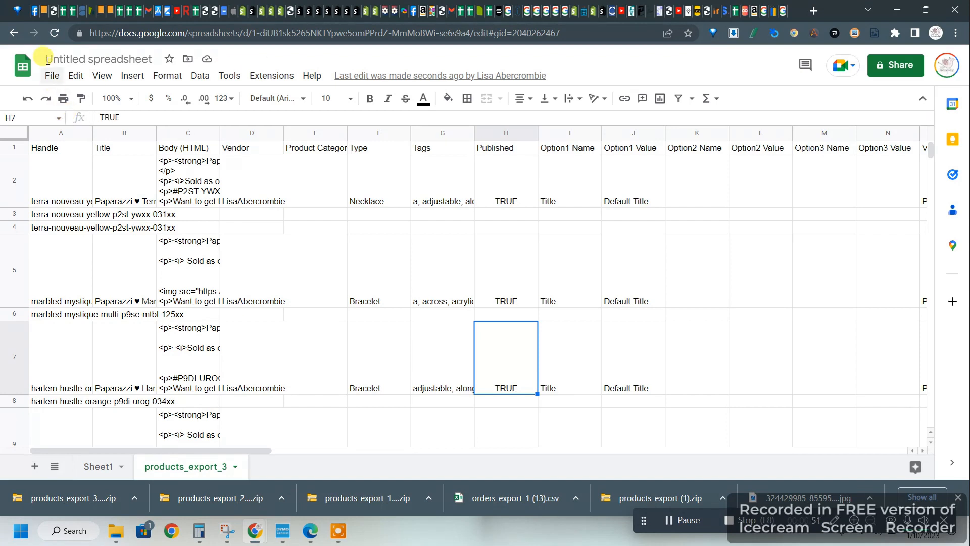
Import products_export_1.csv from the products_export_1 (1) folder in Downloads, appending it to the current products_export_3 sheet
click(53, 77)
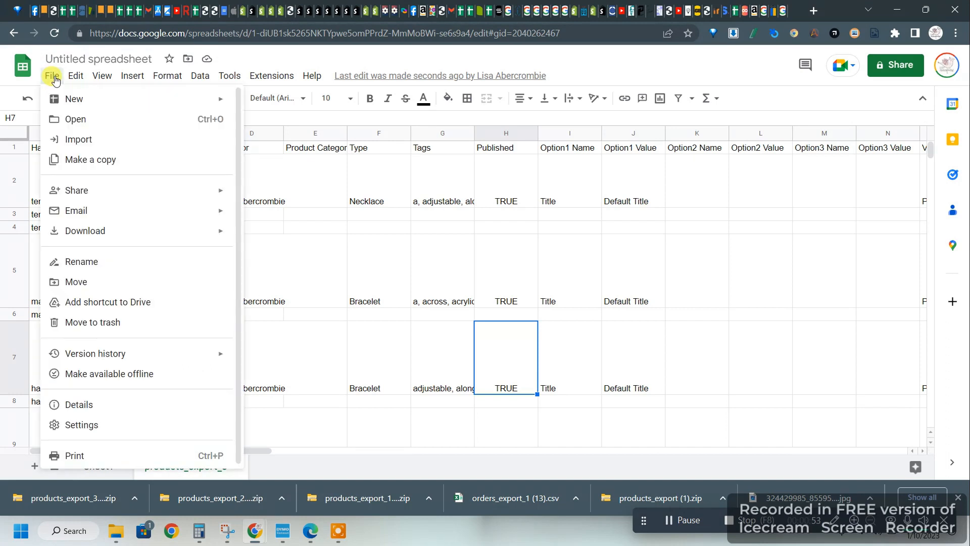
click(61, 141)
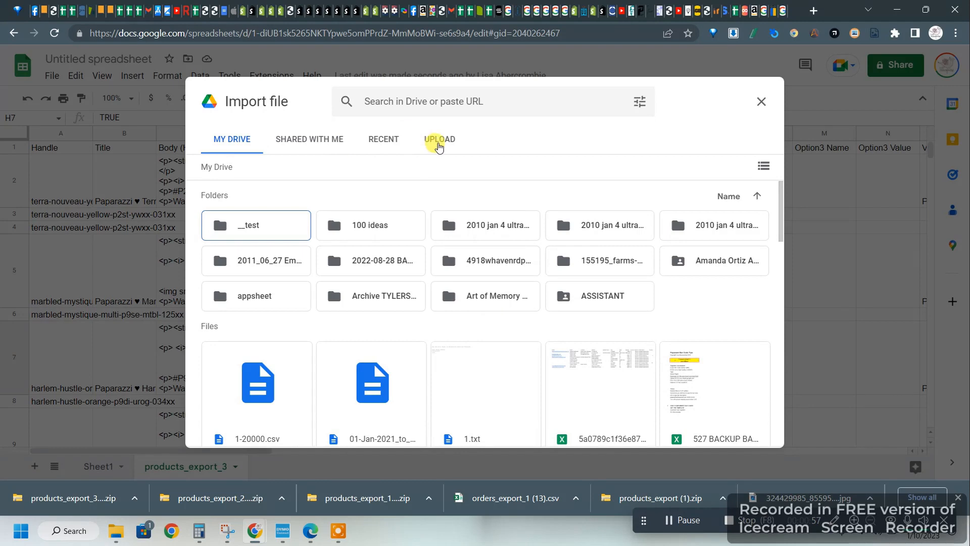
click(438, 146)
click(477, 346)
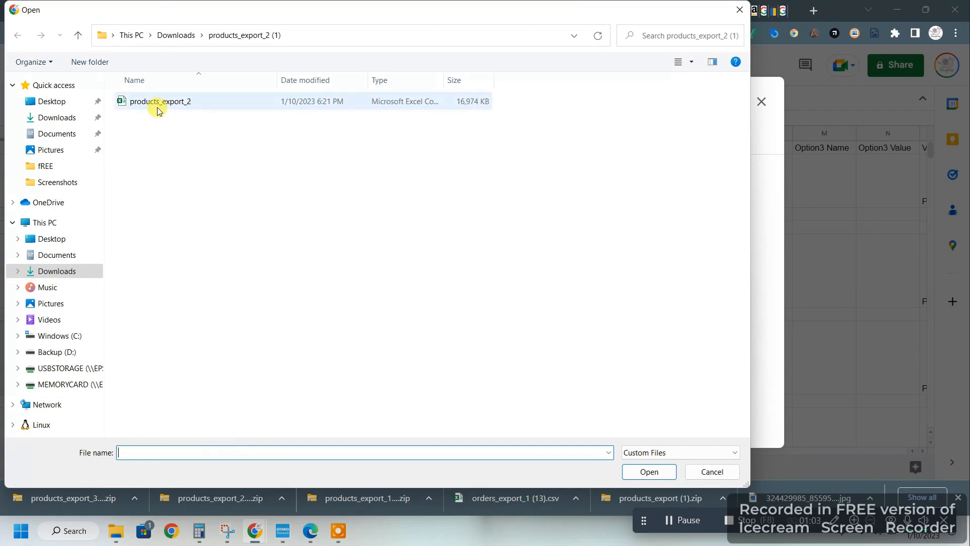
click(174, 37)
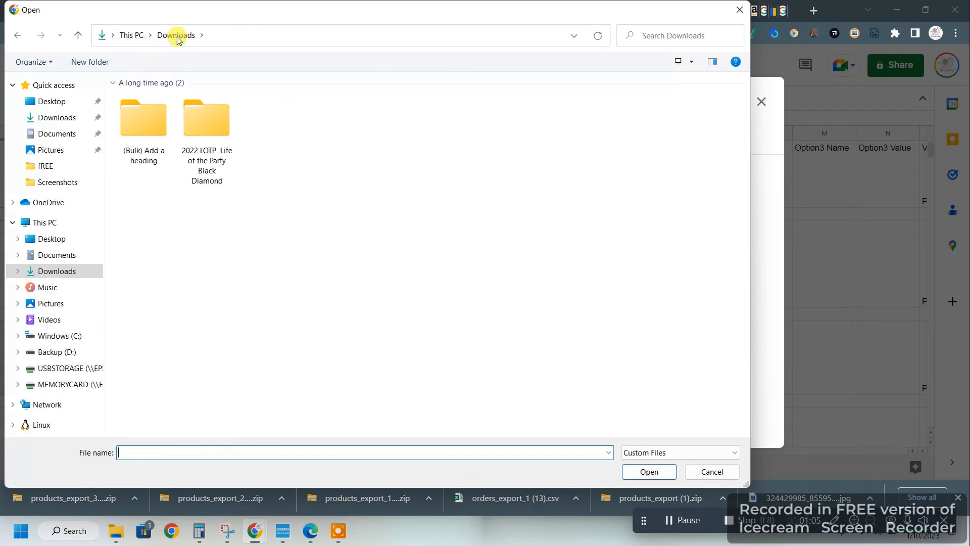
click(149, 137)
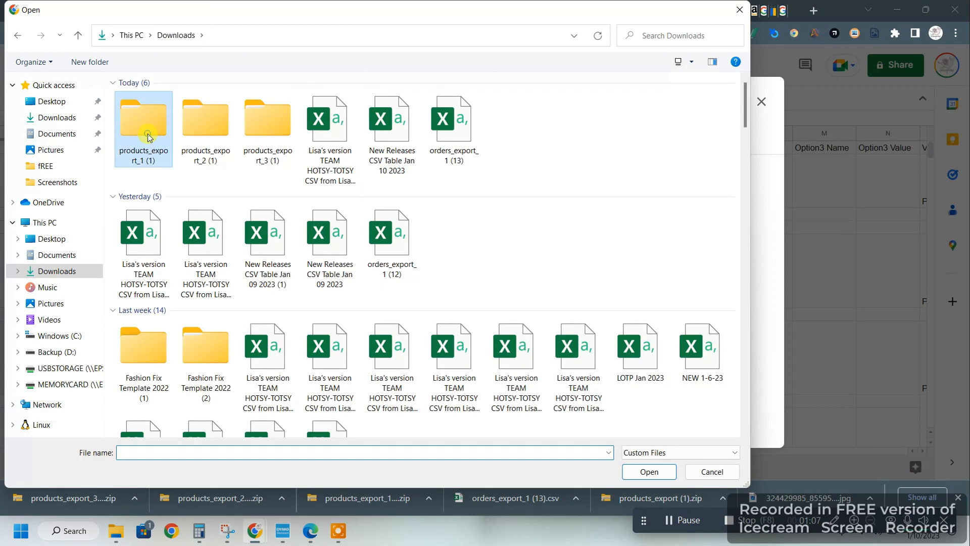
double_click(148, 135)
double_click(157, 102)
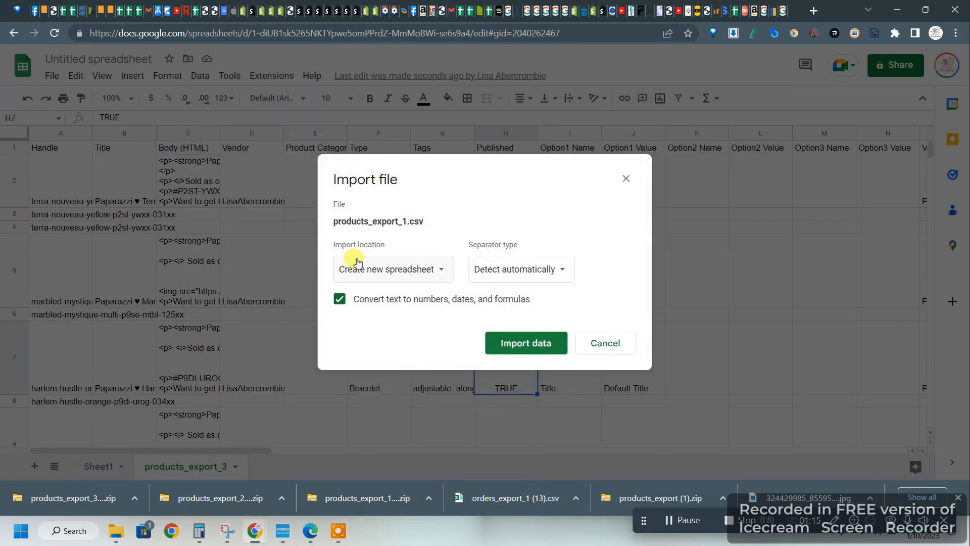
click(355, 260)
click(380, 351)
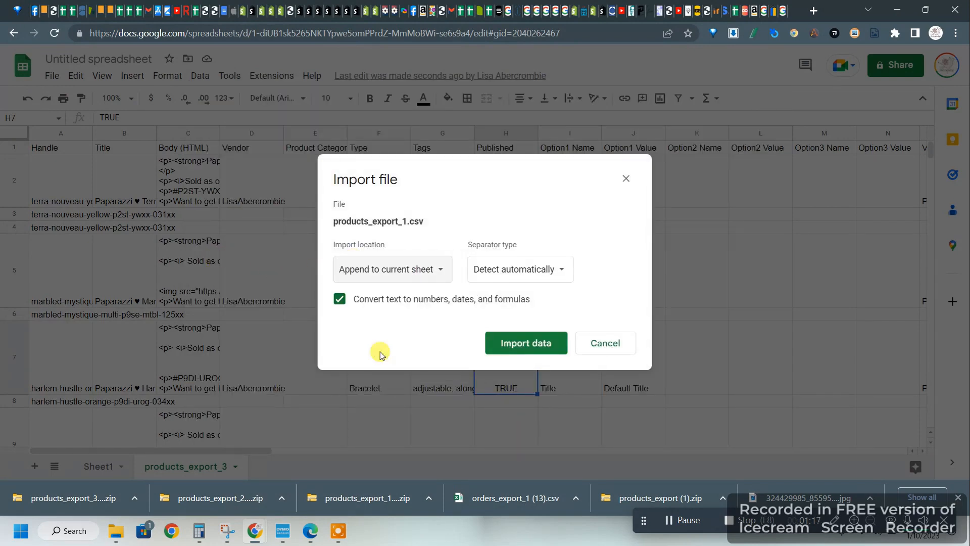
click(519, 352)
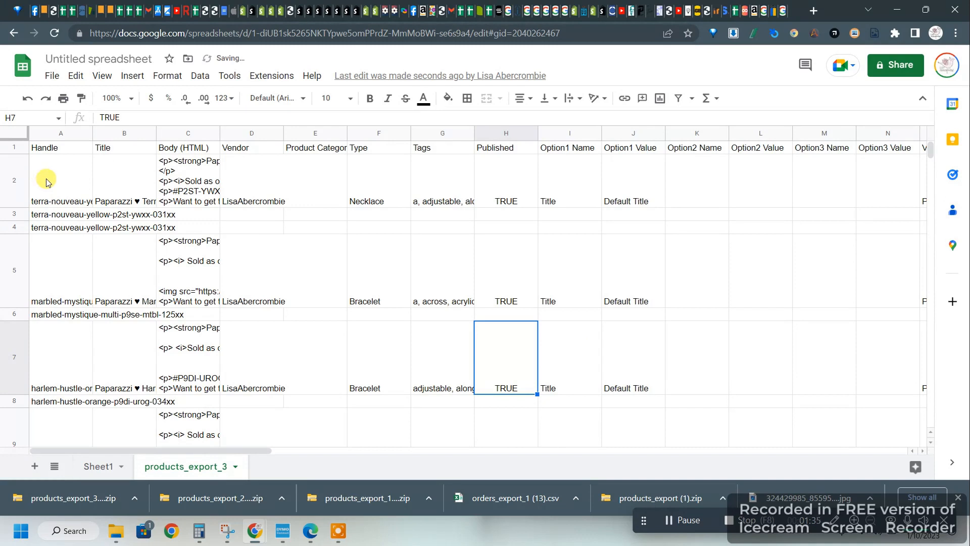
Examine the column headers of the products_export_3 sheet to locate the Variant SKU column
click(51, 150)
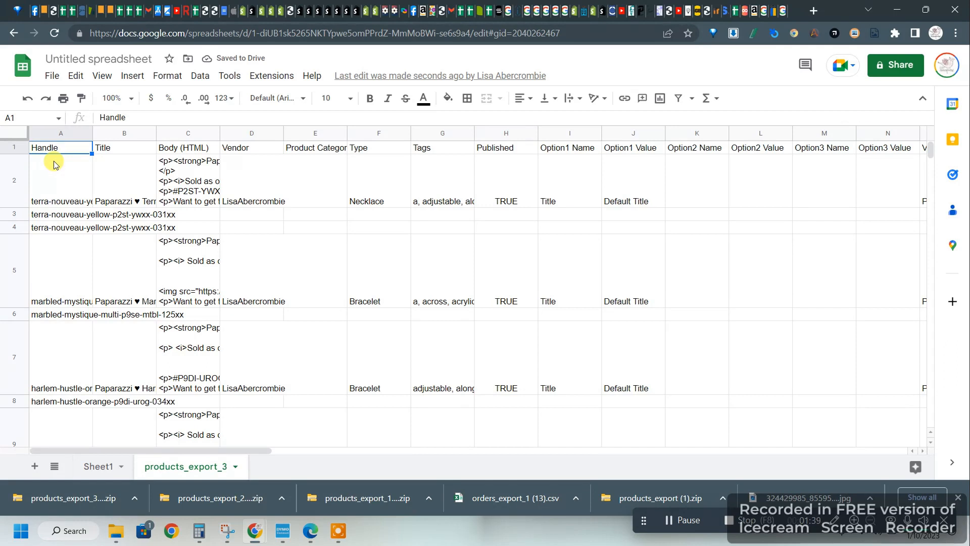
click(20, 133)
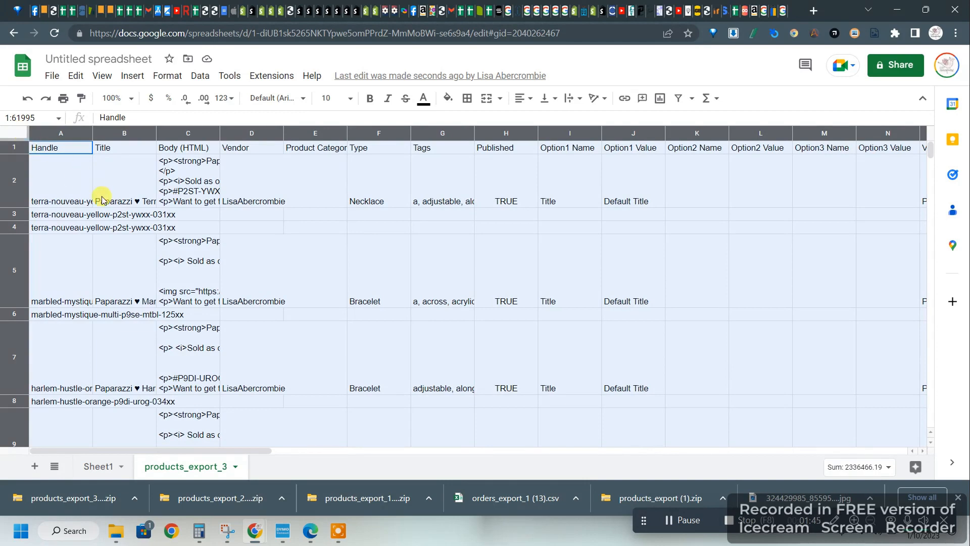
scroll(102, 199, right, 10)
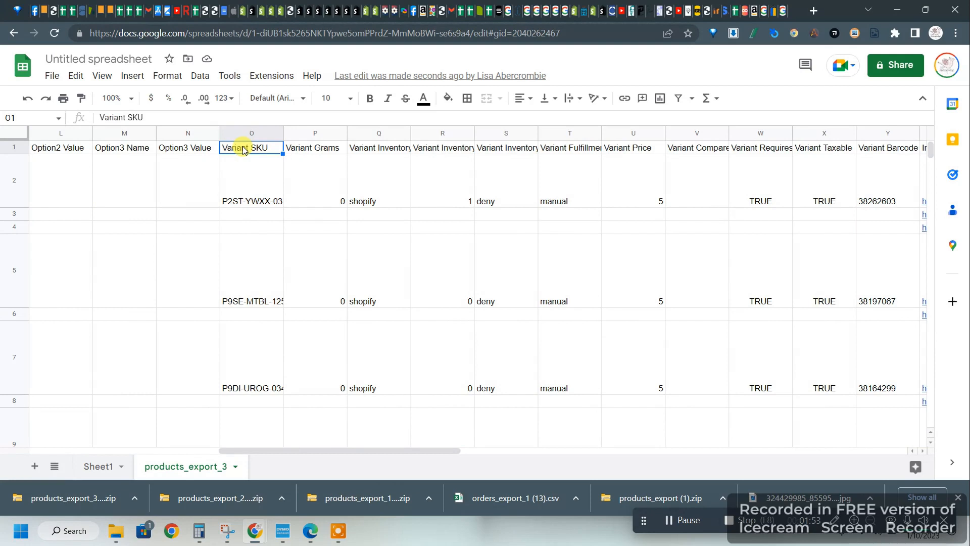
scroll(243, 149, left, 7)
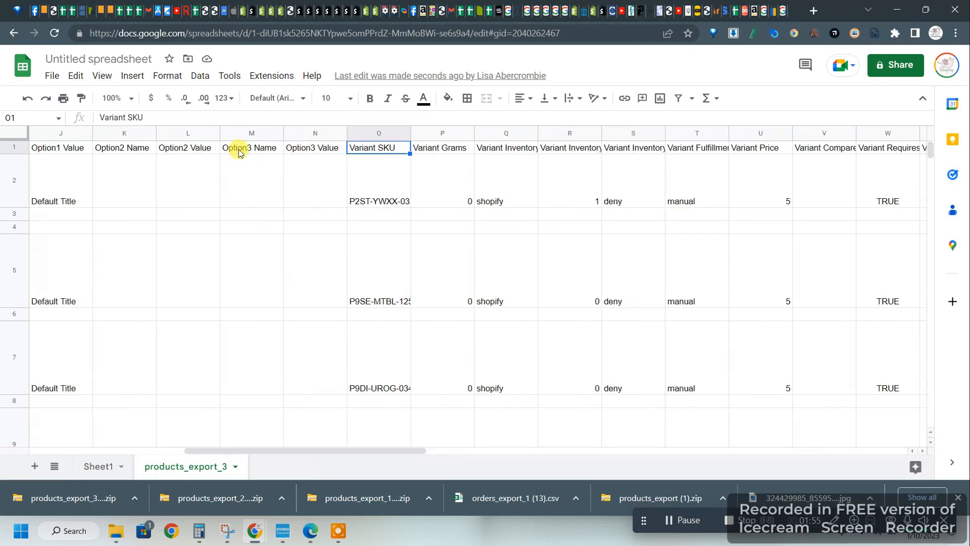
scroll(239, 149, left, 2)
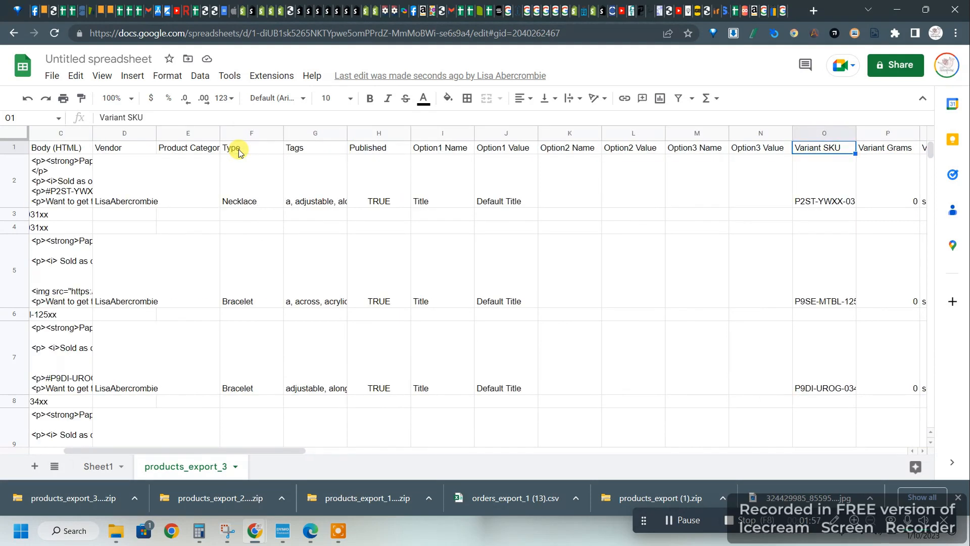
scroll(238, 150, left, 1)
scroll(238, 150, right, 3)
scroll(239, 150, left, 4)
scroll(239, 150, down, 2)
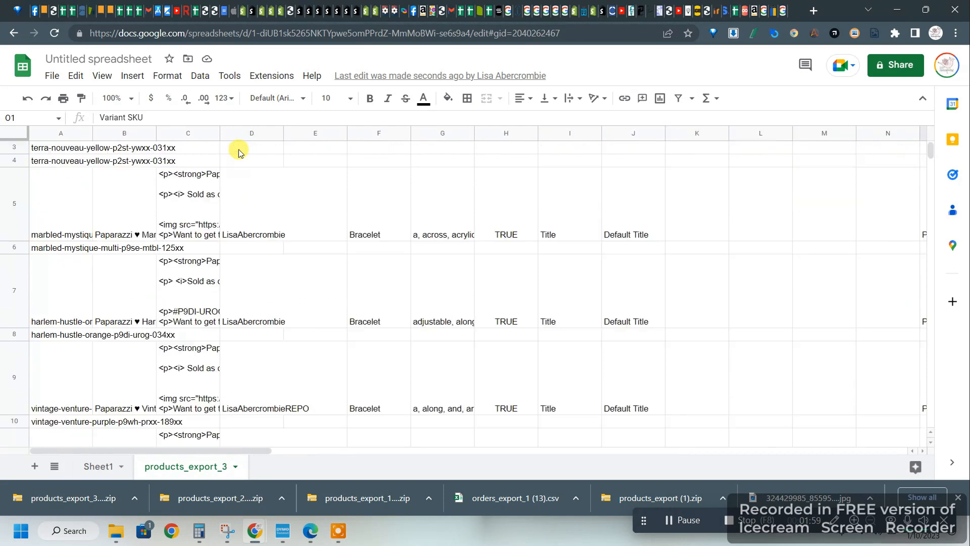
Sort the entire products_export_3 sheet by Variant SKU from A to Z, treating the first row as a header row
click(20, 137)
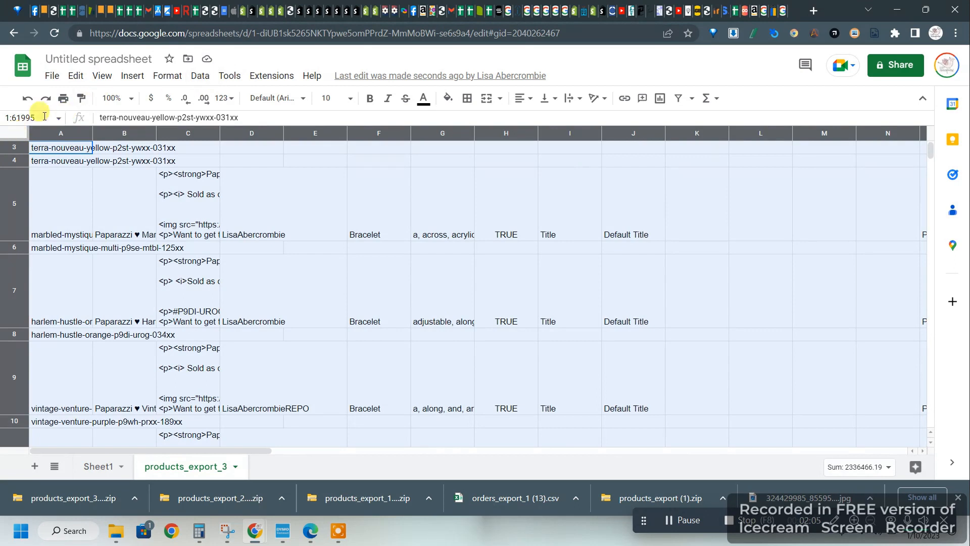
scroll(77, 191, up, 2)
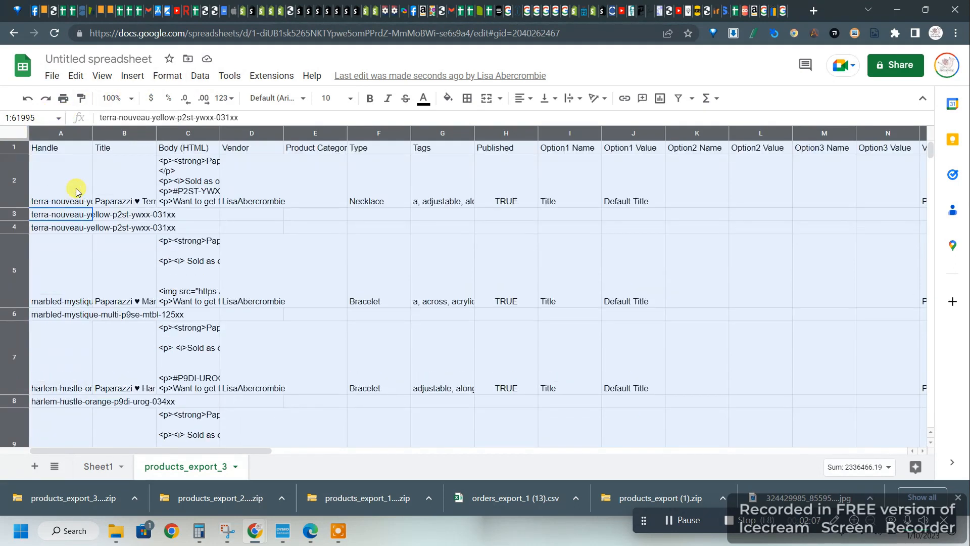
click(200, 77)
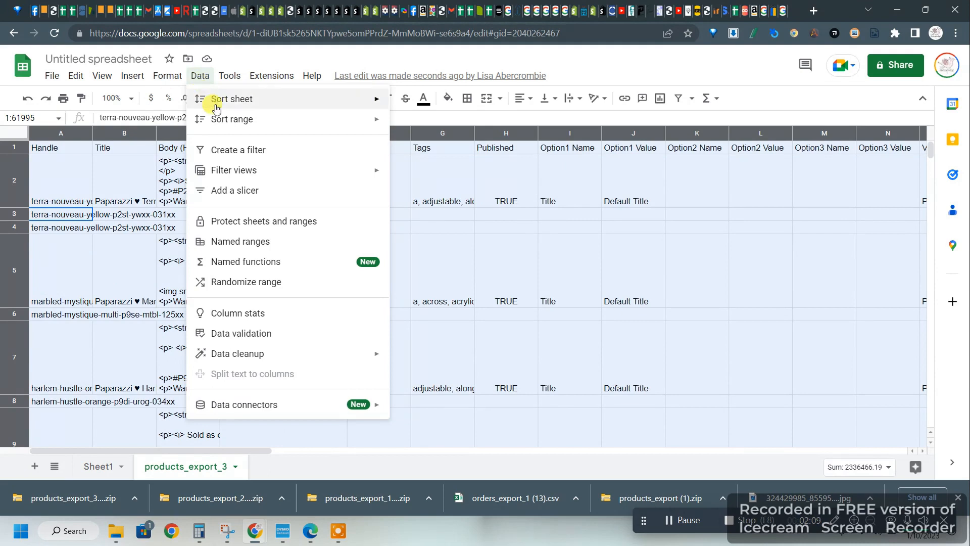
mouse_move(292, 119)
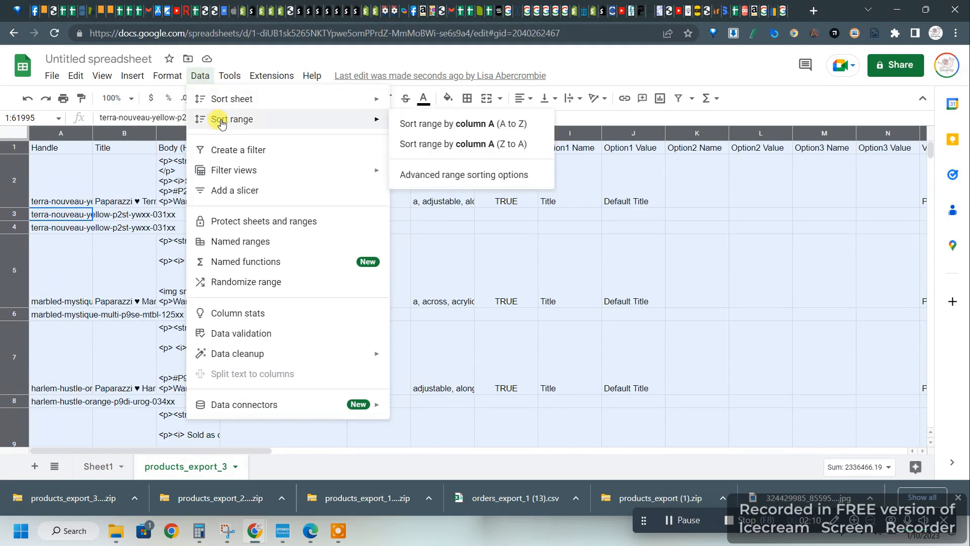
click(432, 177)
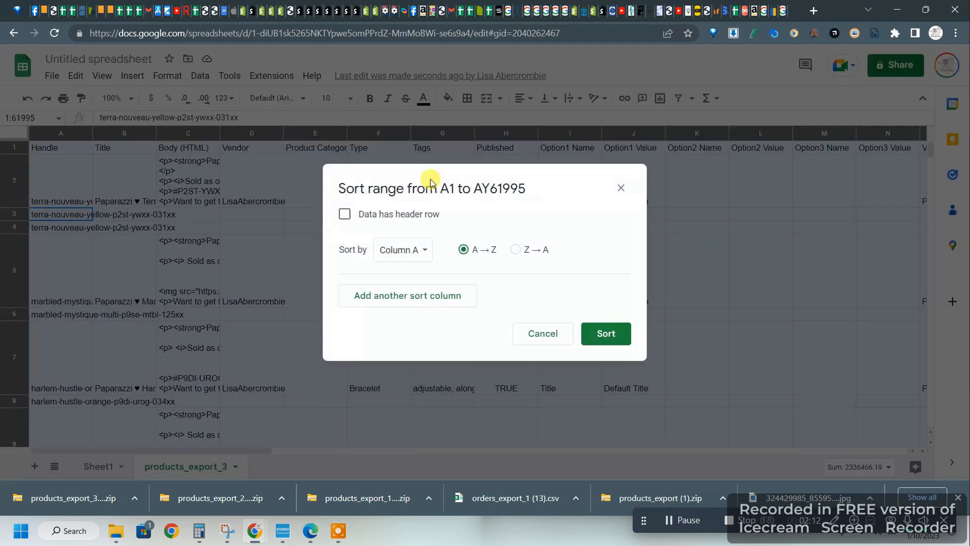
click(394, 219)
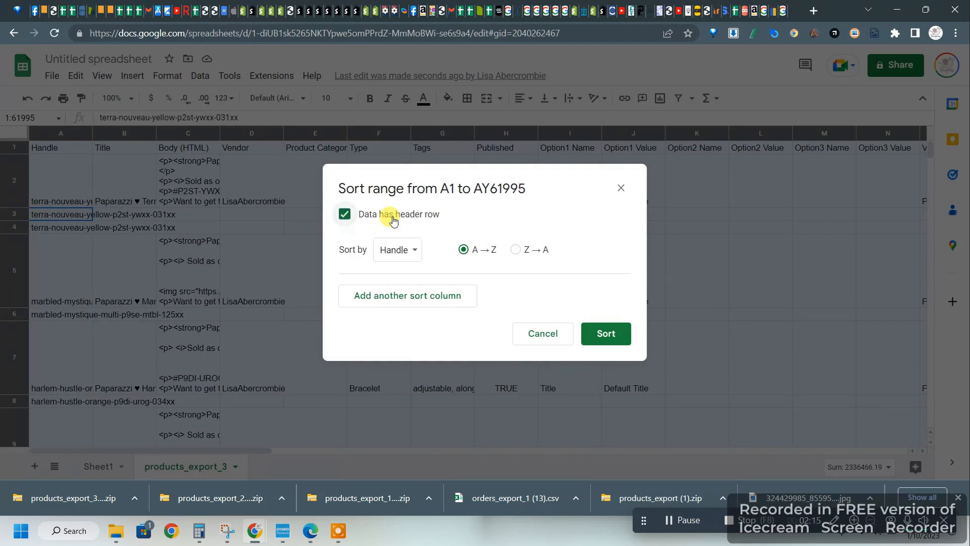
click(396, 249)
scroll(422, 308, down, 4)
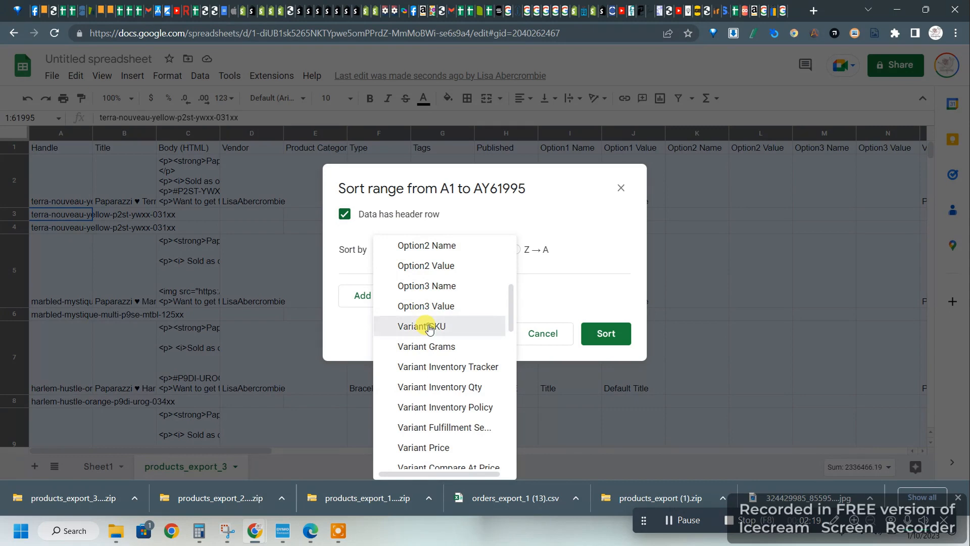
click(429, 328)
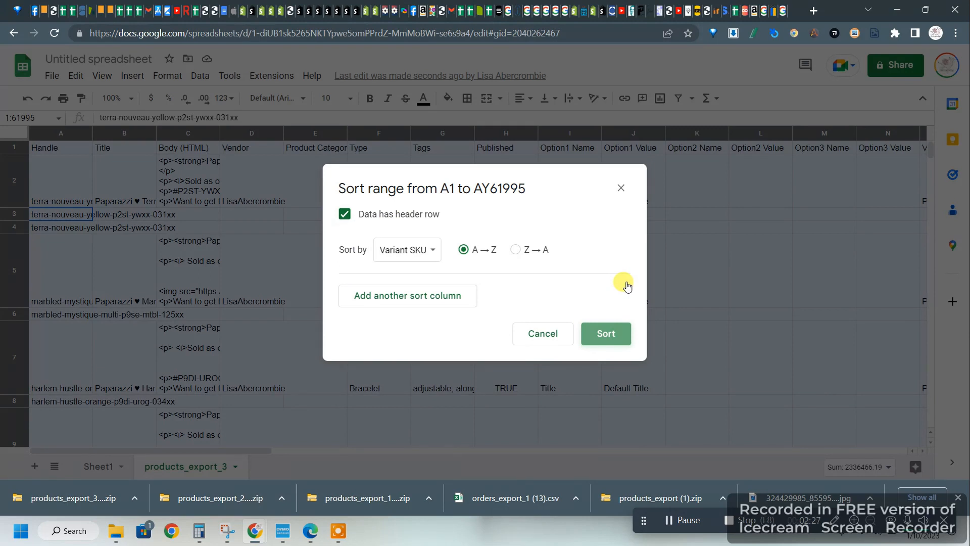
key(Return)
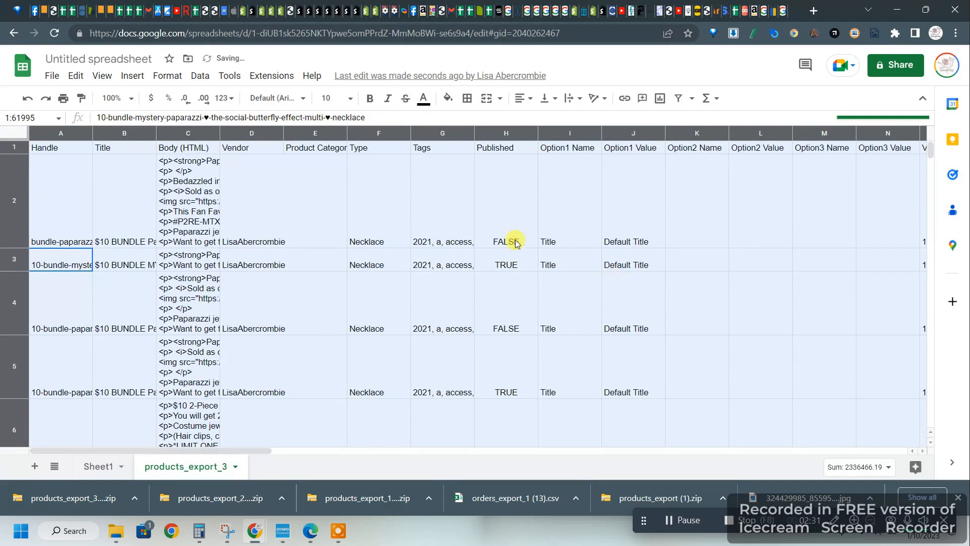
scroll(515, 243, right, 10)
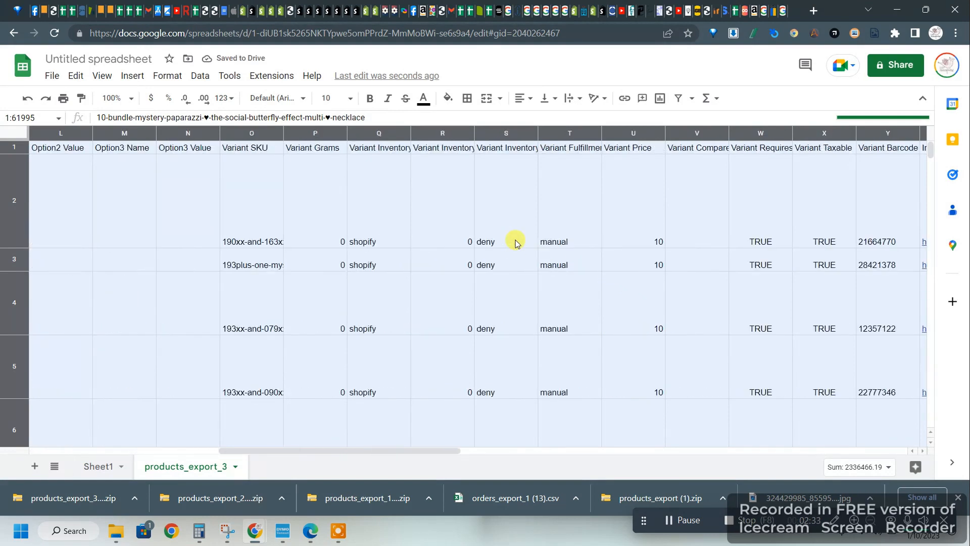
scroll(515, 243, right, 5)
scroll(515, 243, left, 15)
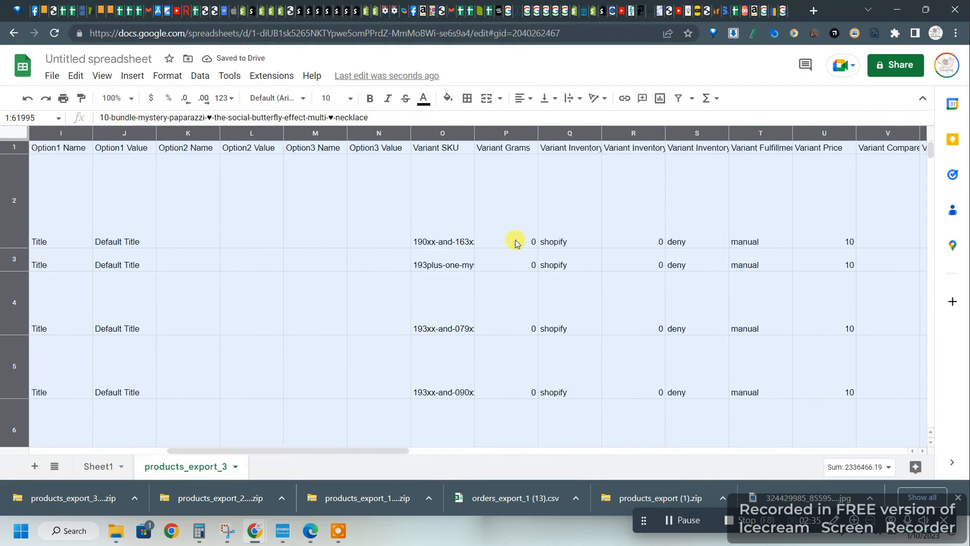
click(516, 243)
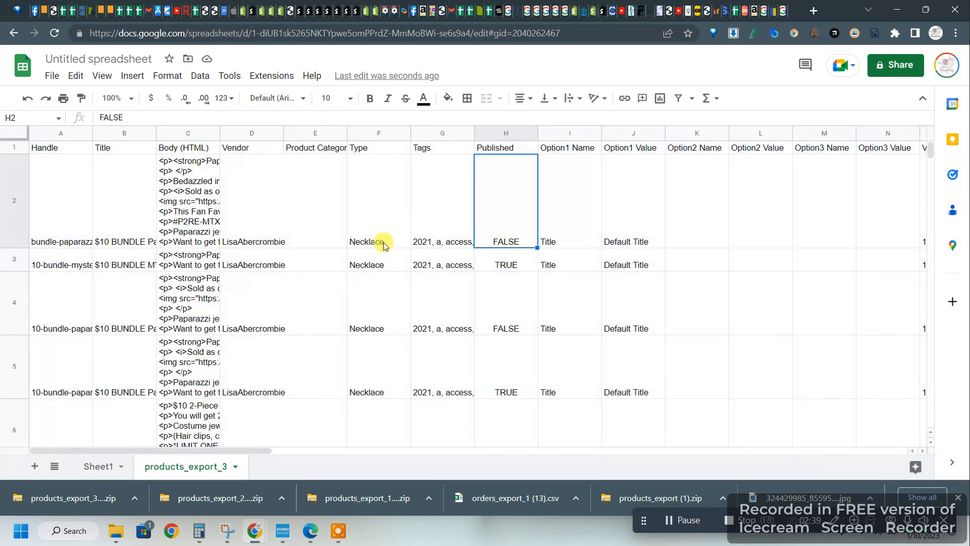
Delete rows 26423 to 61995, which have no Variant SKU, and return to the start of the sheet
scroll(383, 245, right, 5)
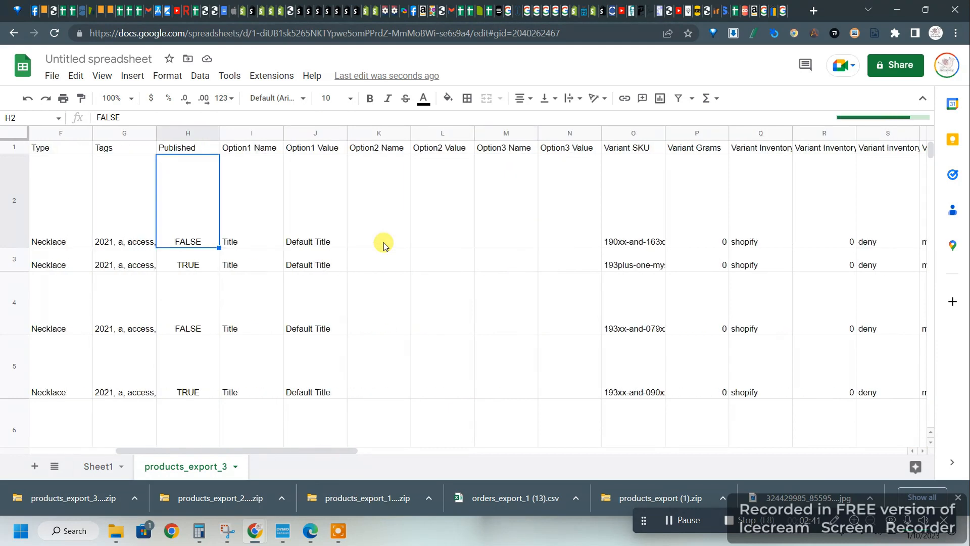
scroll(383, 244, right, 2)
click(499, 185)
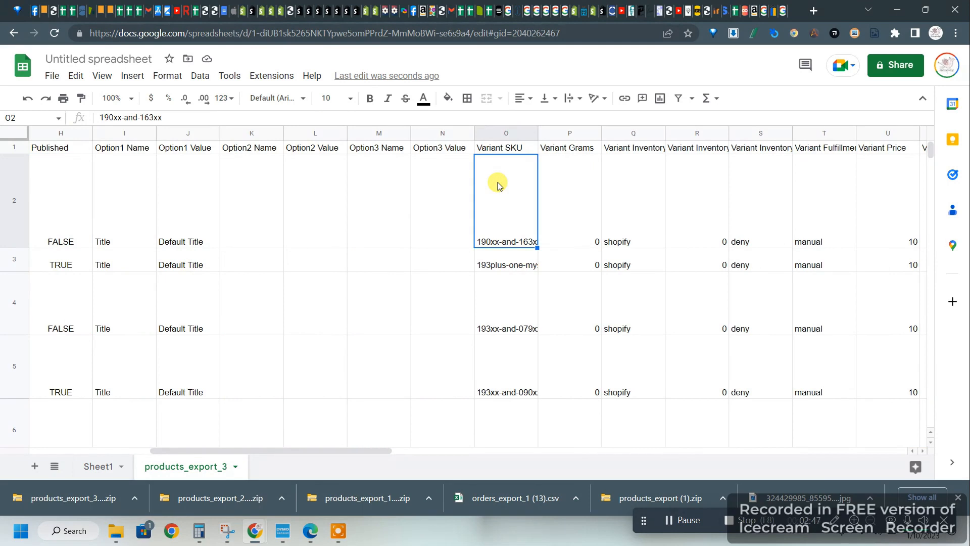
key(ctrl+Down)
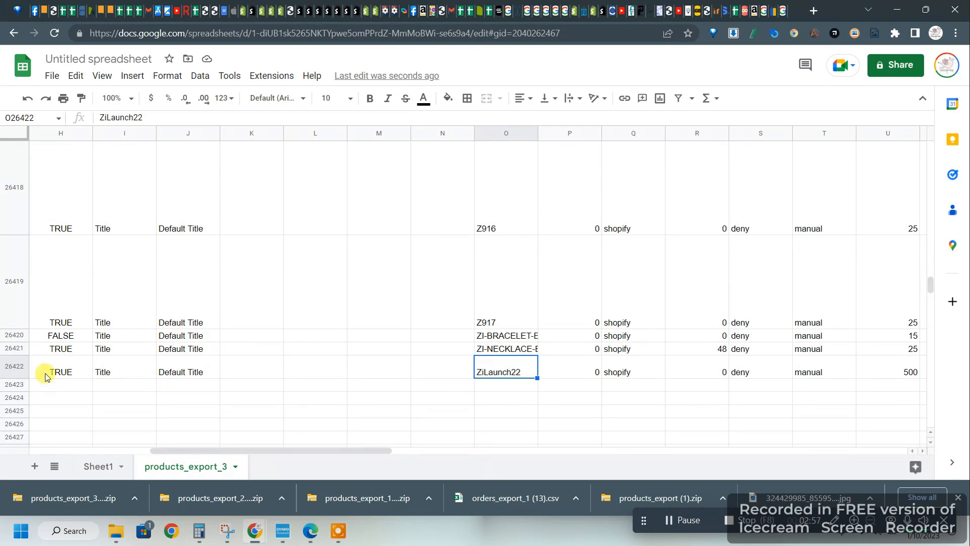
scroll(45, 376, left, 5)
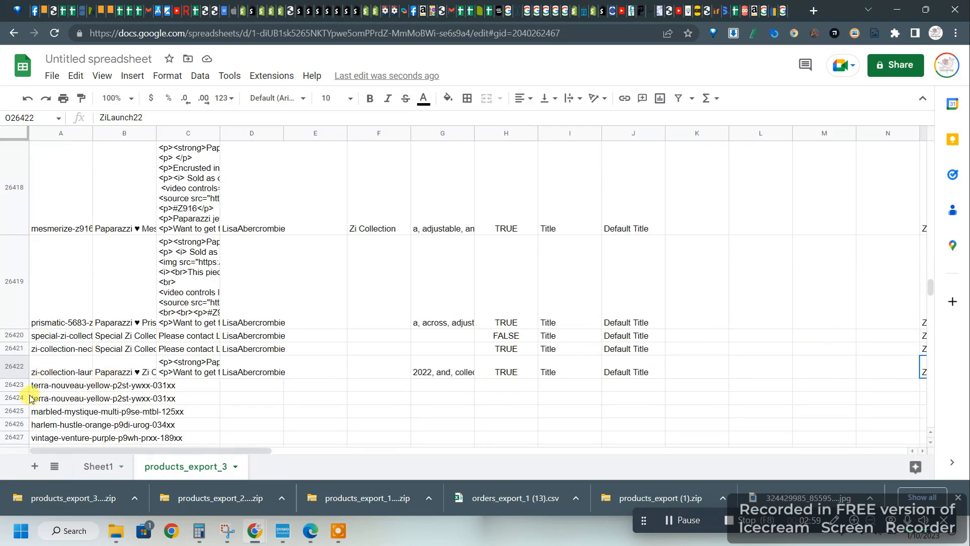
click(18, 384)
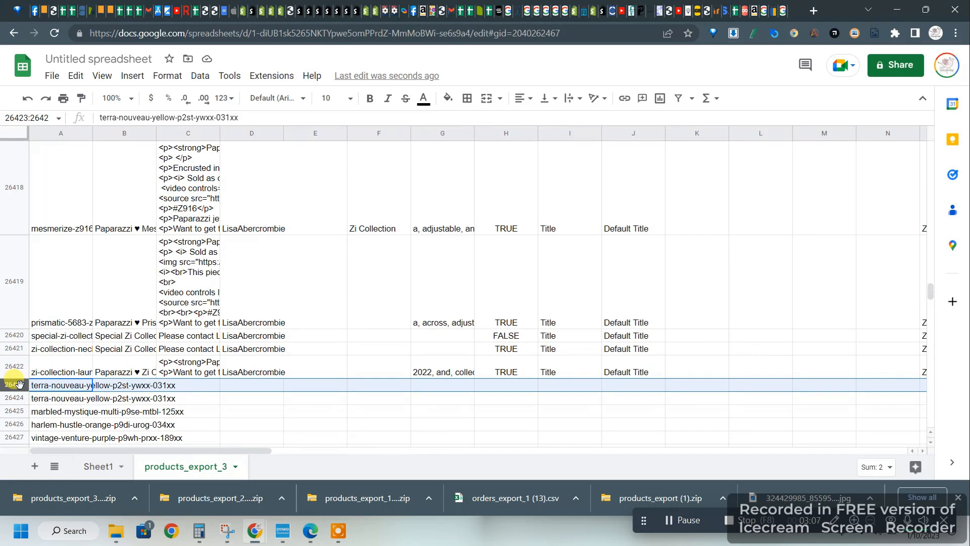
key(ctrl+shift+Down)
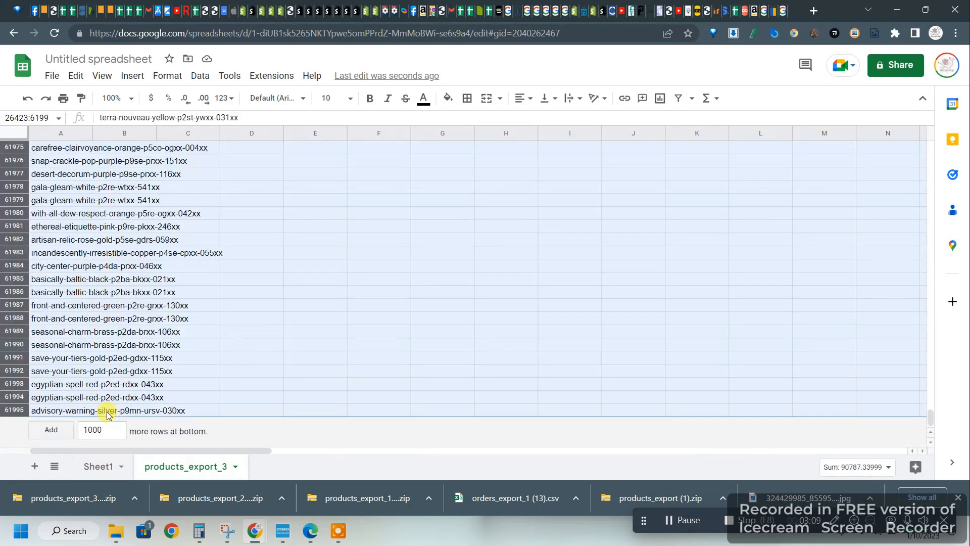
right_click(80, 268)
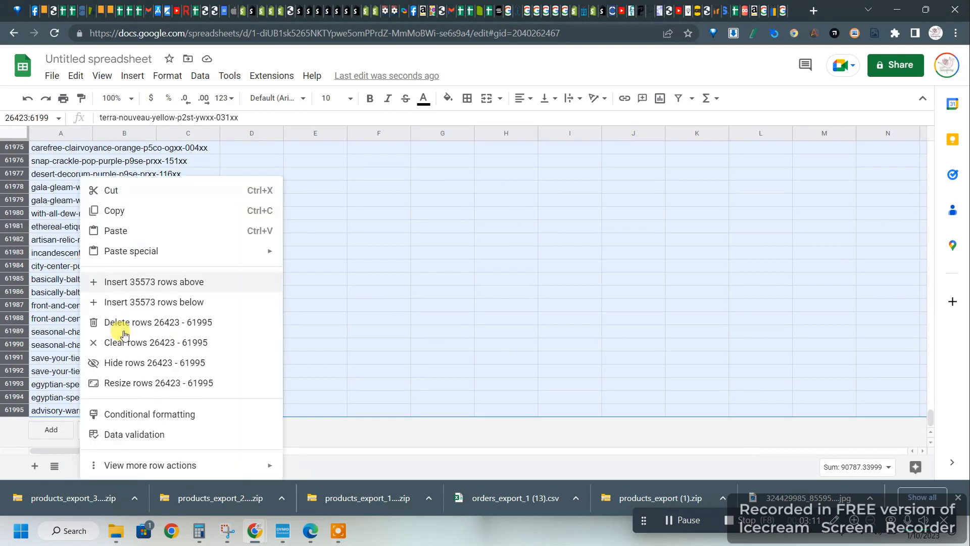
click(145, 322)
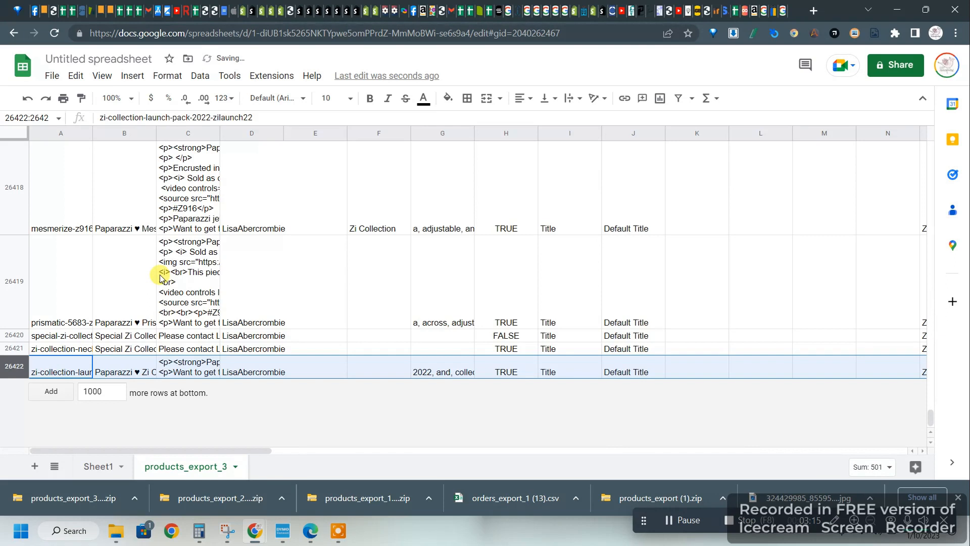
scroll(160, 277, up, 10)
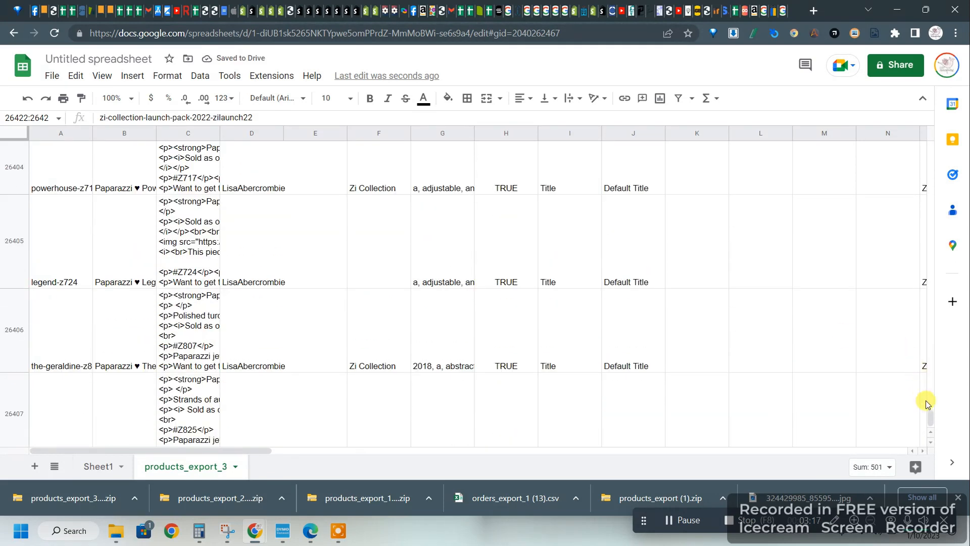
drag(932, 427, 930, 288)
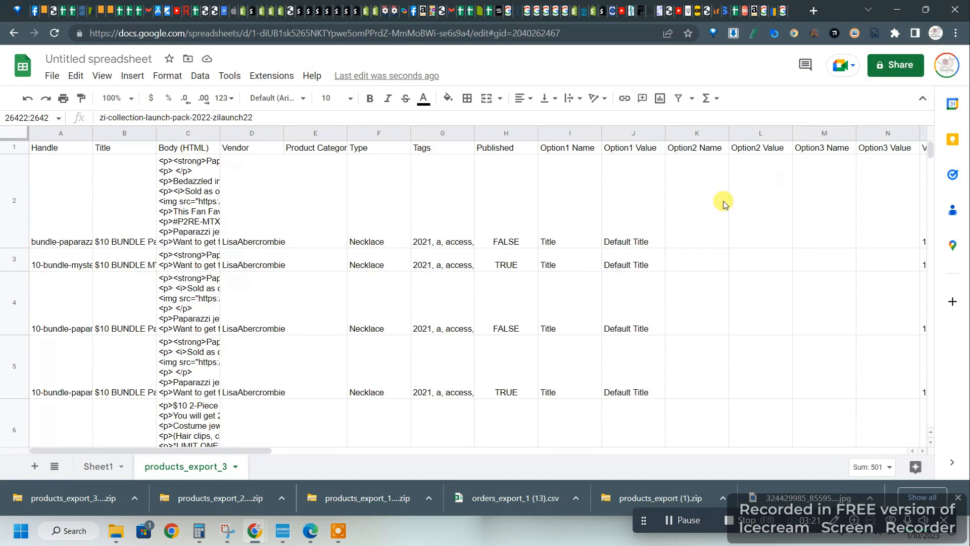
Check the sku, quantity and itemNumber column headers on Sheet1
click(677, 520)
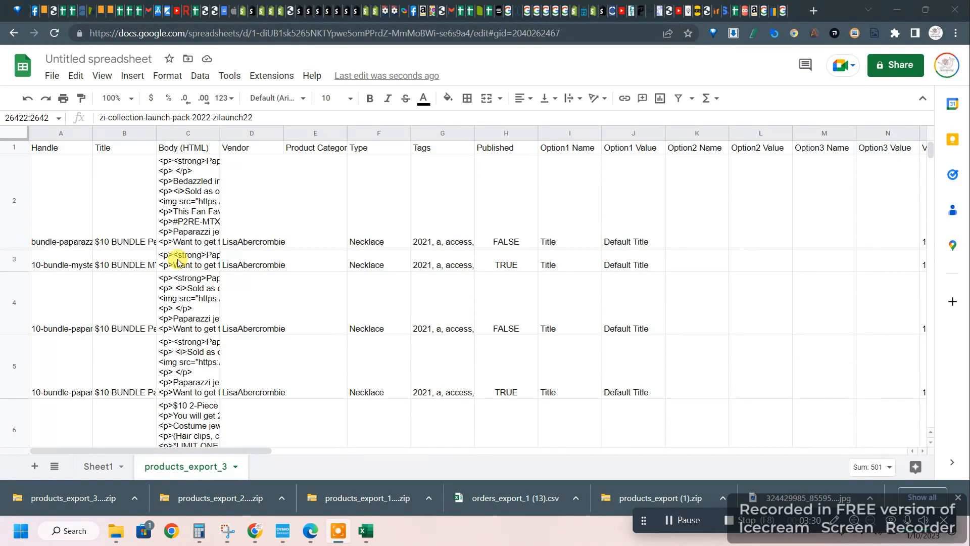
click(100, 468)
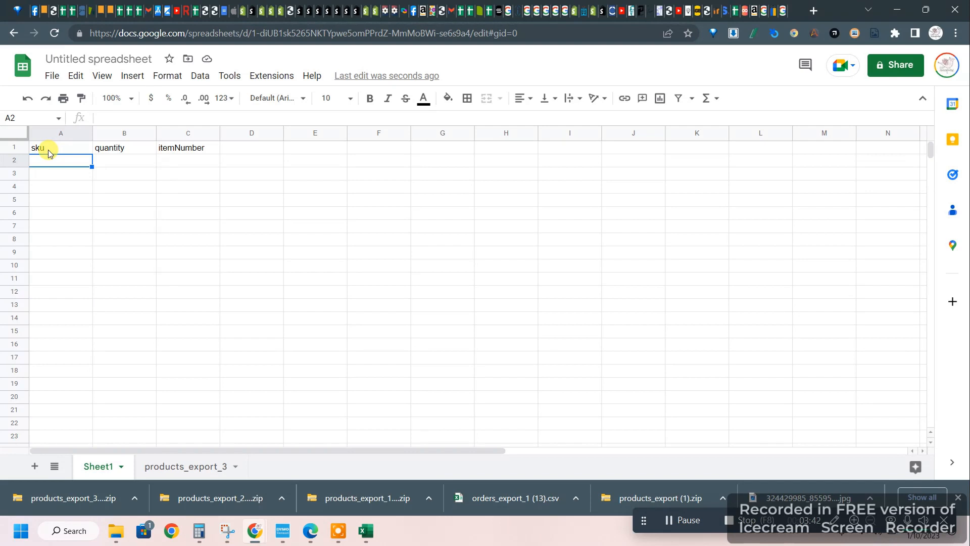
click(172, 151)
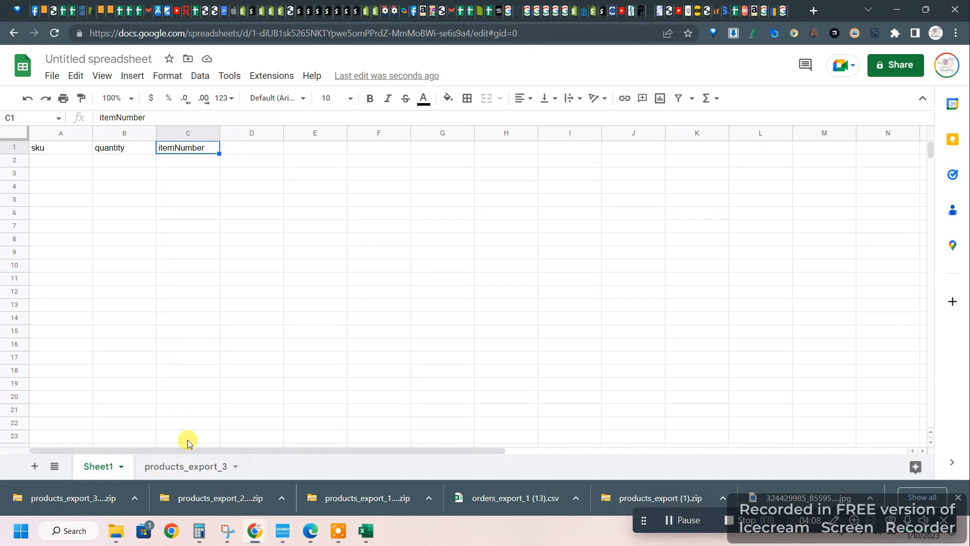
Delete columns A to N, Handle through Option3 Value, from the products_export_3 sheet
click(198, 472)
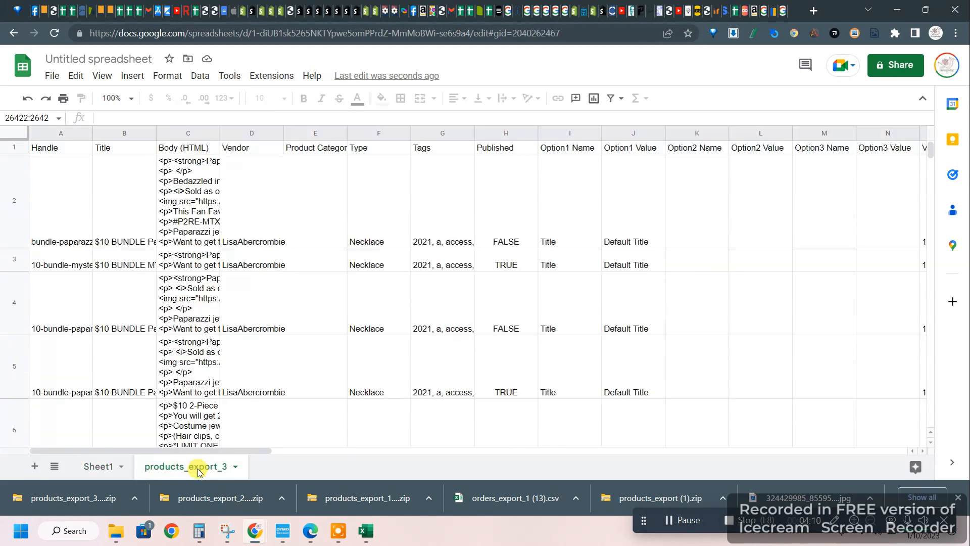
click(42, 134)
scroll(42, 135, right, 2)
scroll(43, 137, left, 2)
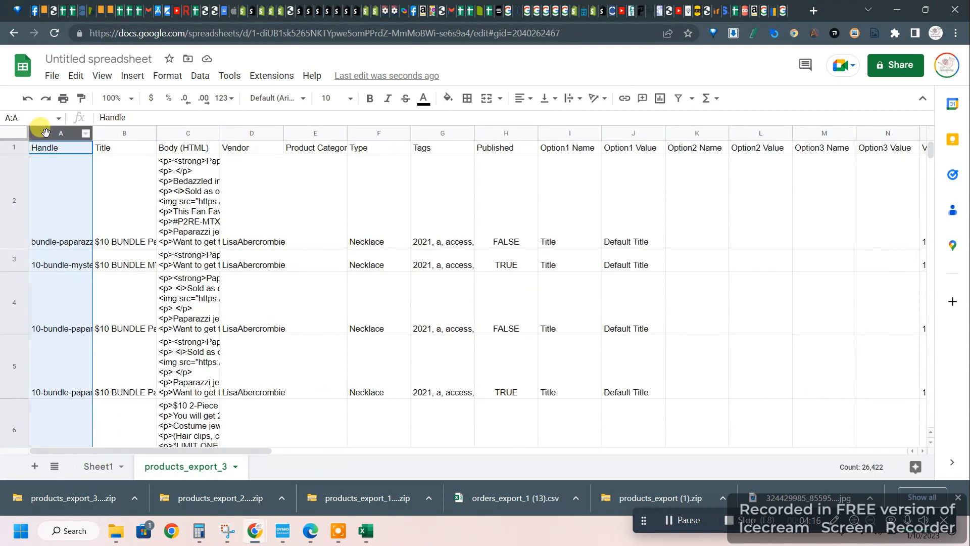
scroll(46, 133, right, 6)
scroll(46, 134, right, 1)
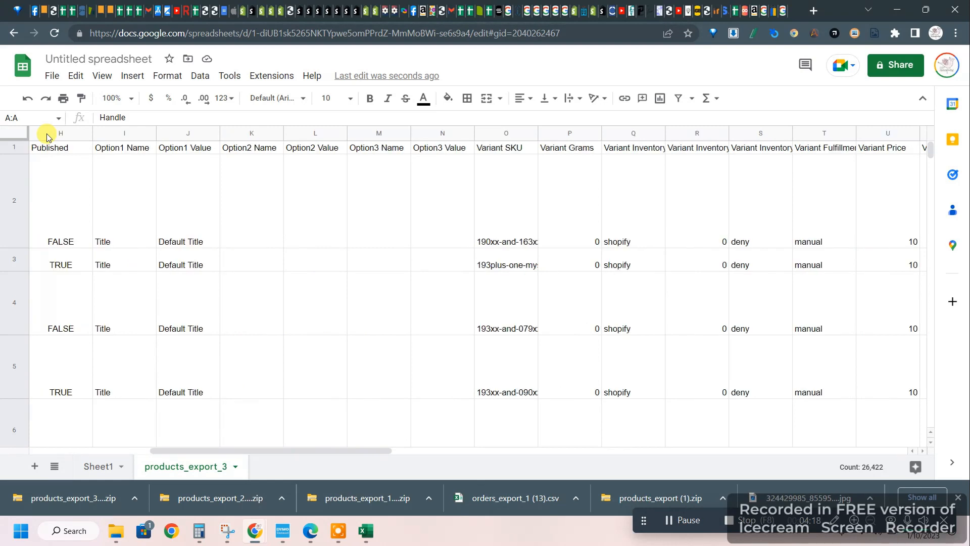
shift+click(431, 134)
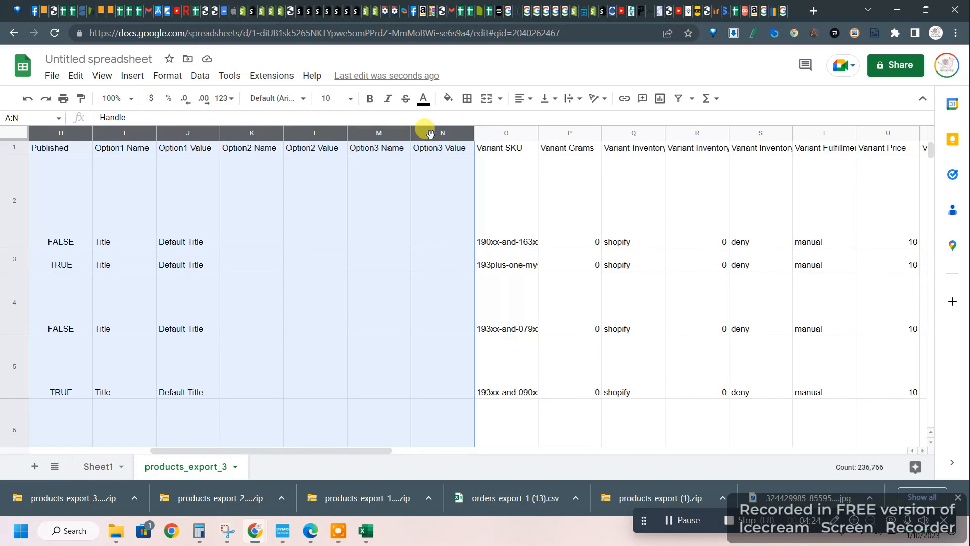
right_click(430, 133)
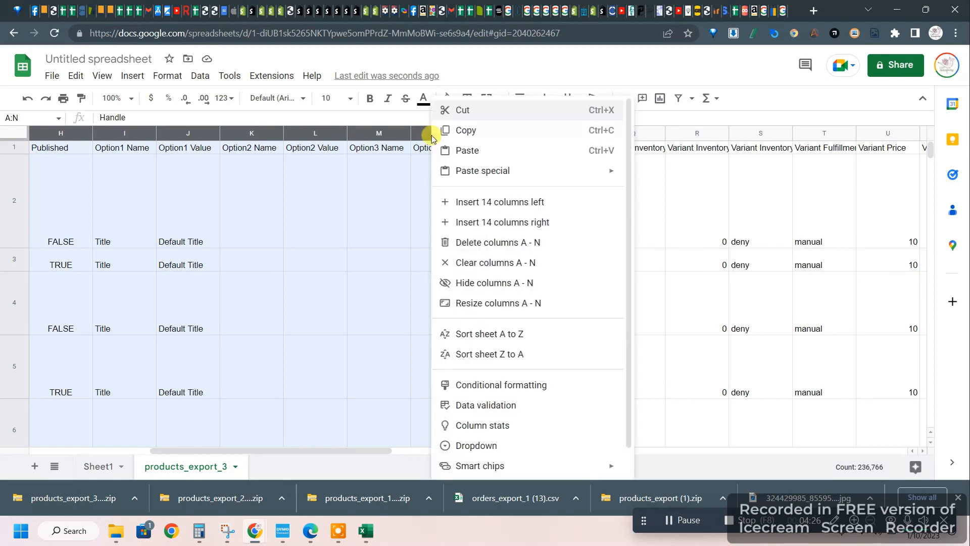
click(461, 248)
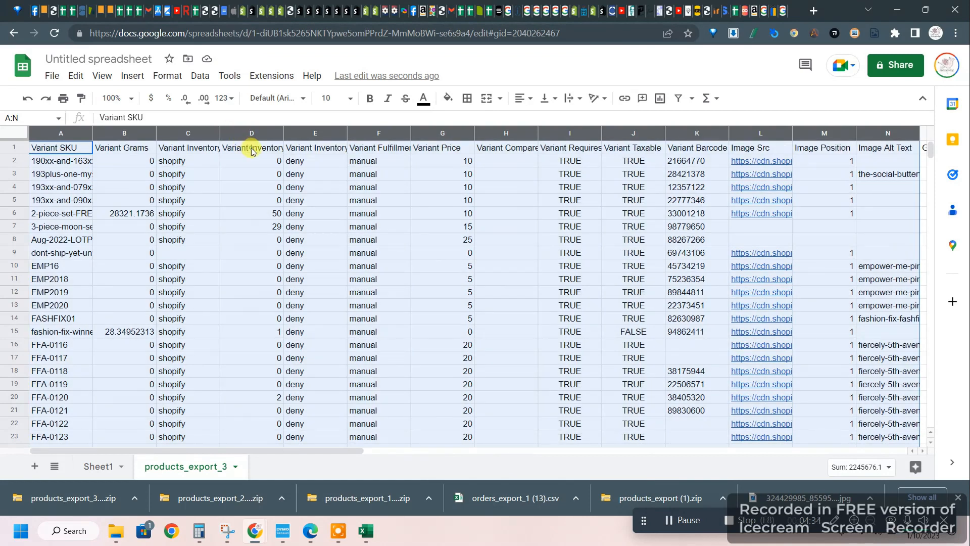
Delete columns B and C, between Variant SKU and Variant Inventory Qty
click(252, 151)
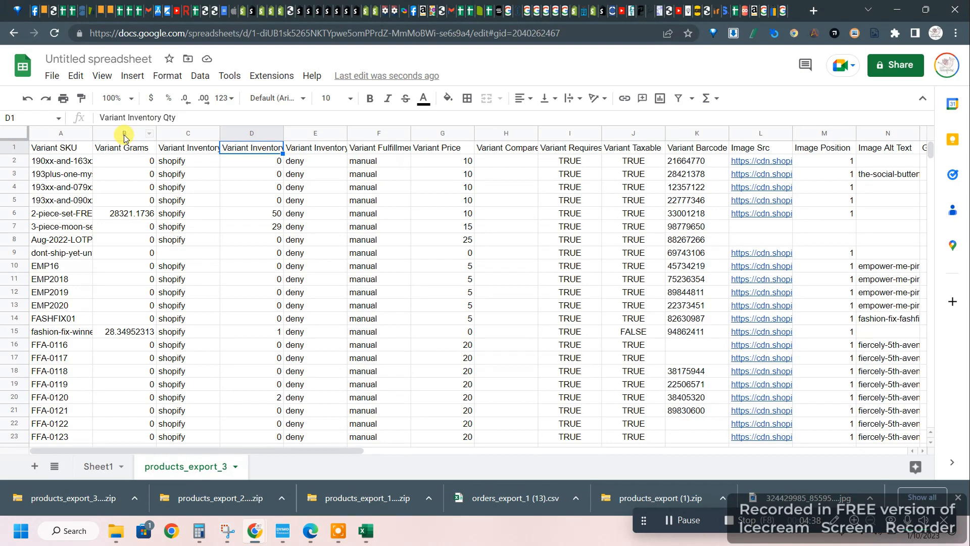
drag(123, 132, 169, 133)
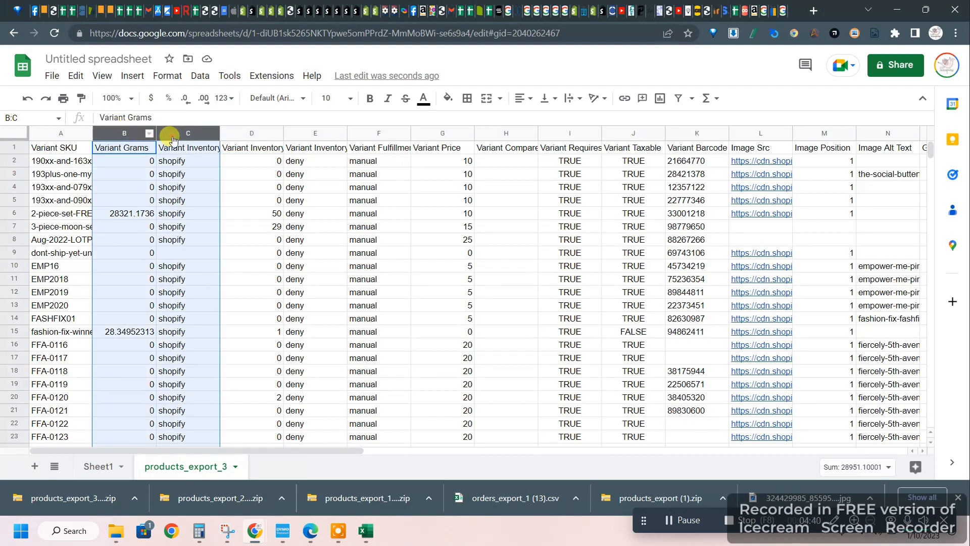
right_click(172, 139)
click(201, 243)
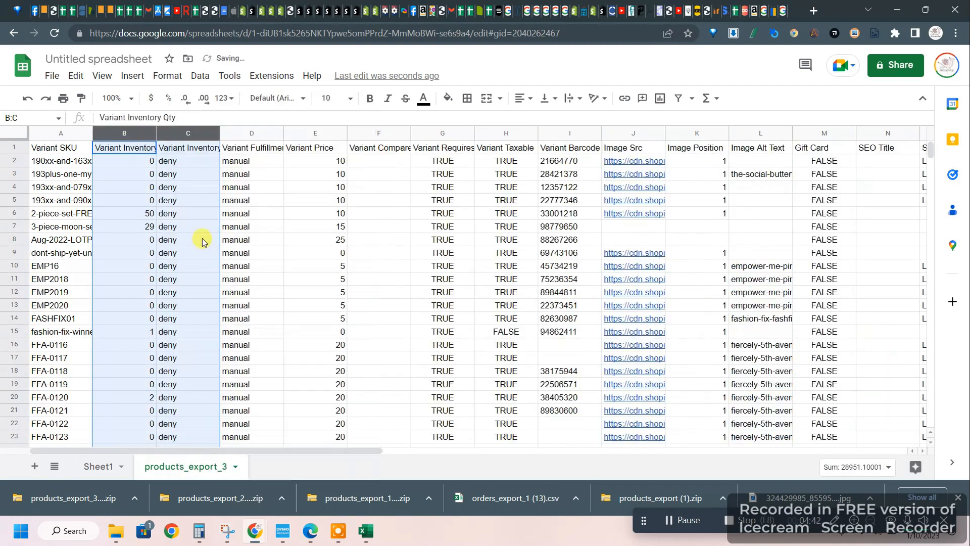
click(202, 232)
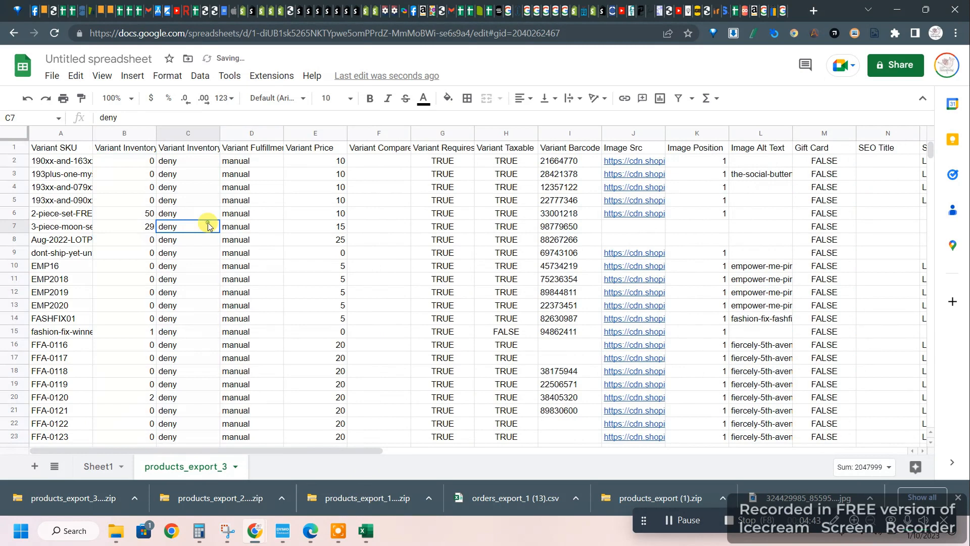
click(169, 133)
scroll(169, 131, right, 7)
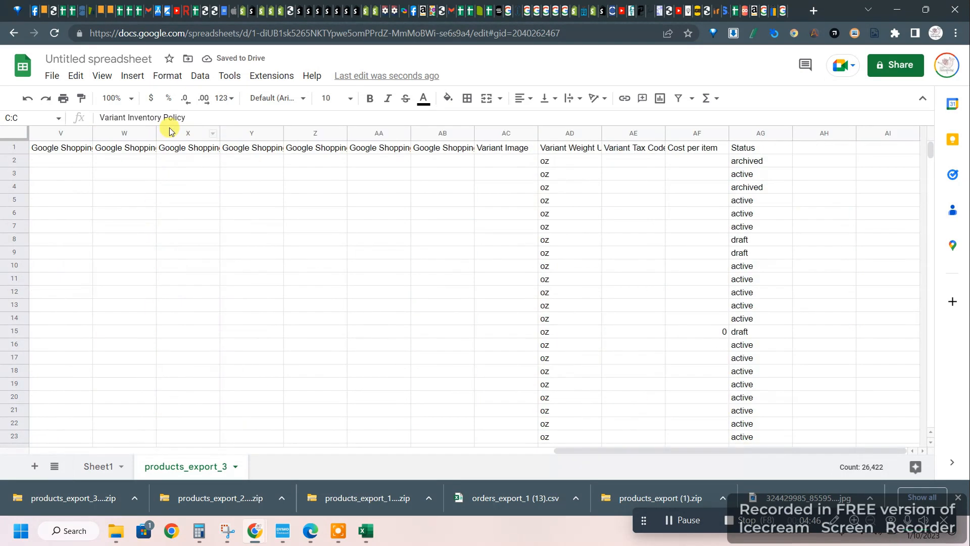
scroll(170, 131, left, 7)
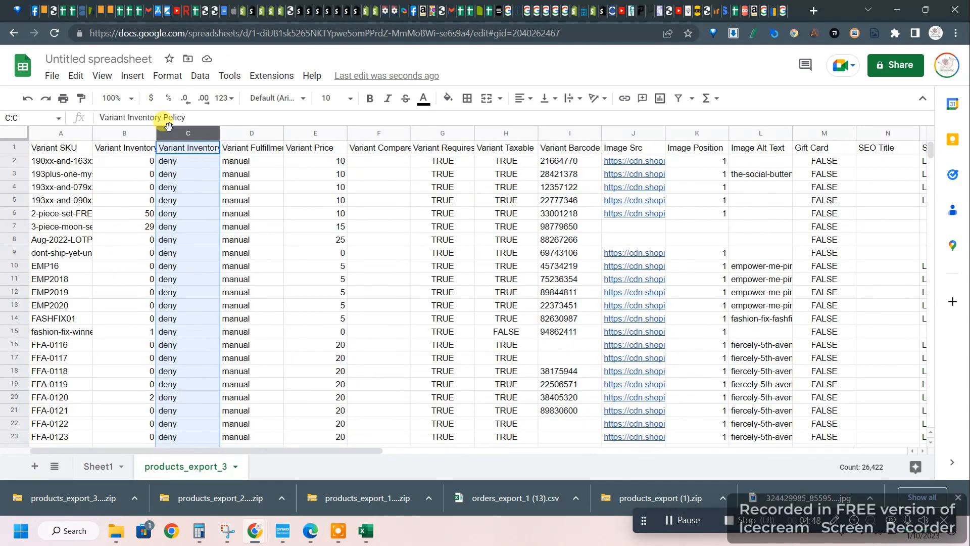
scroll(168, 130, right, 7)
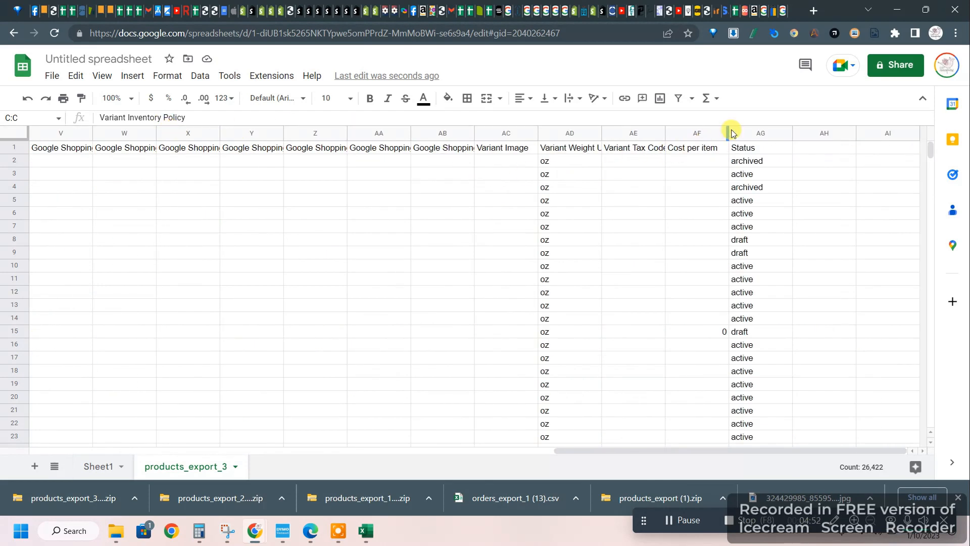
shift+click(884, 134)
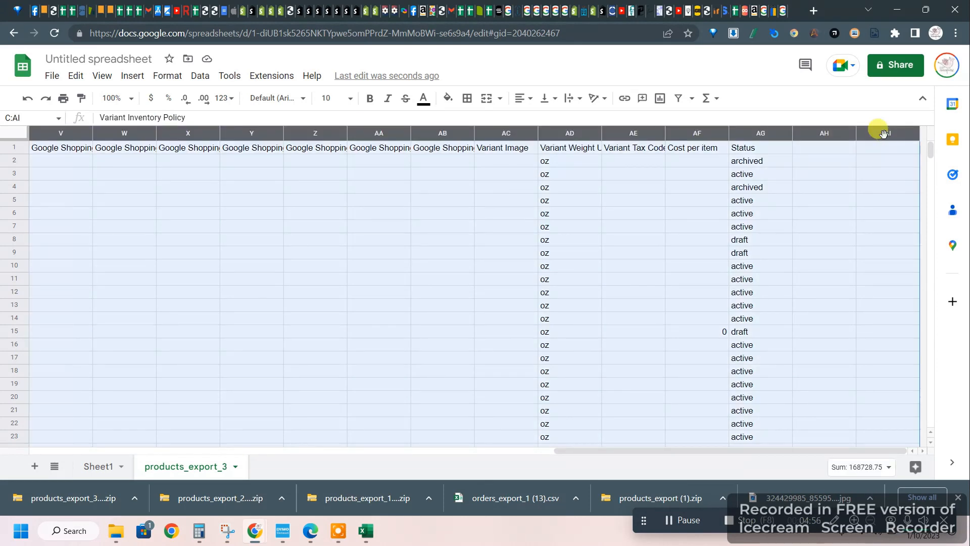
Undo the two column deletions and the "part 2" entry in cell A1
key(ctrl+z)
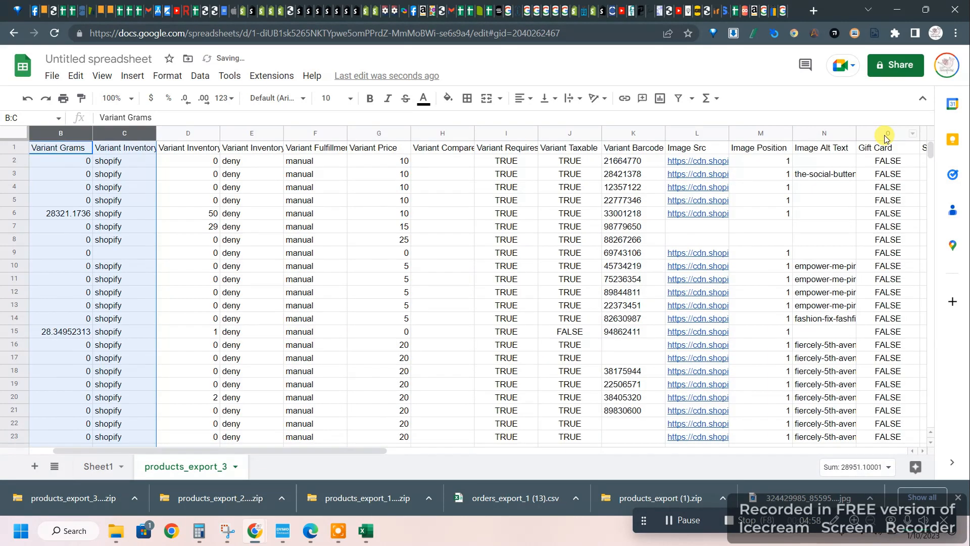
key(ctrl+z)
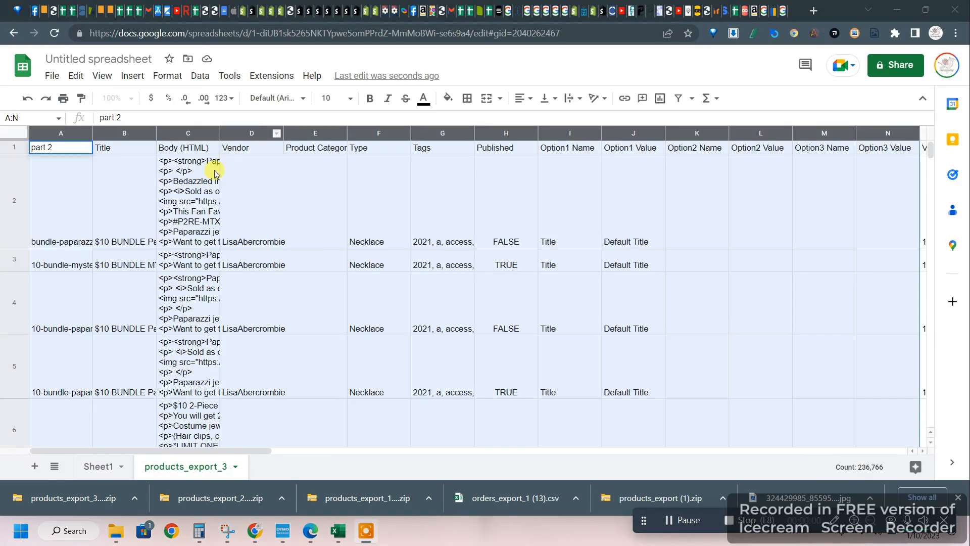
click(77, 174)
key(ctrl+z)
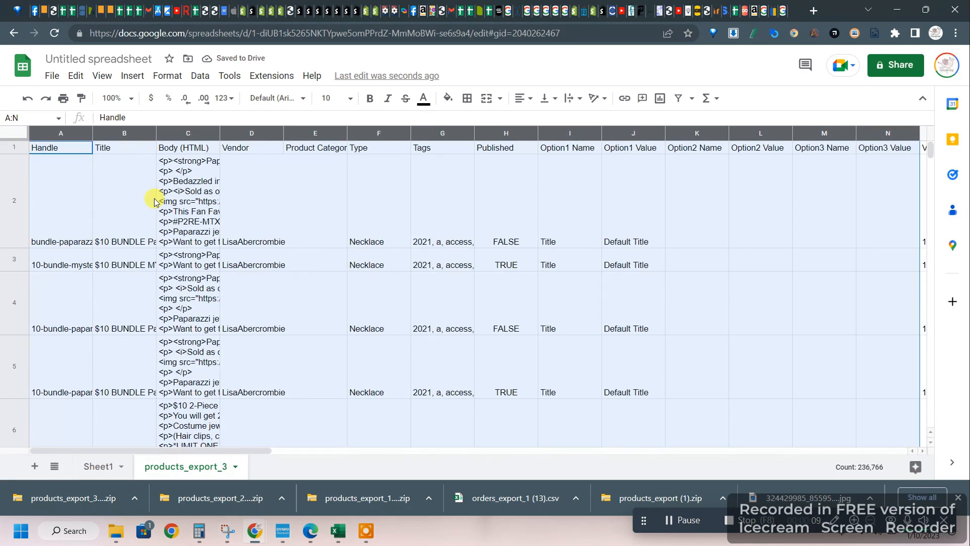
Search the products_export_3 sheet for "barcode" to locate the Variant Barcode column
scroll(154, 200, right, 10)
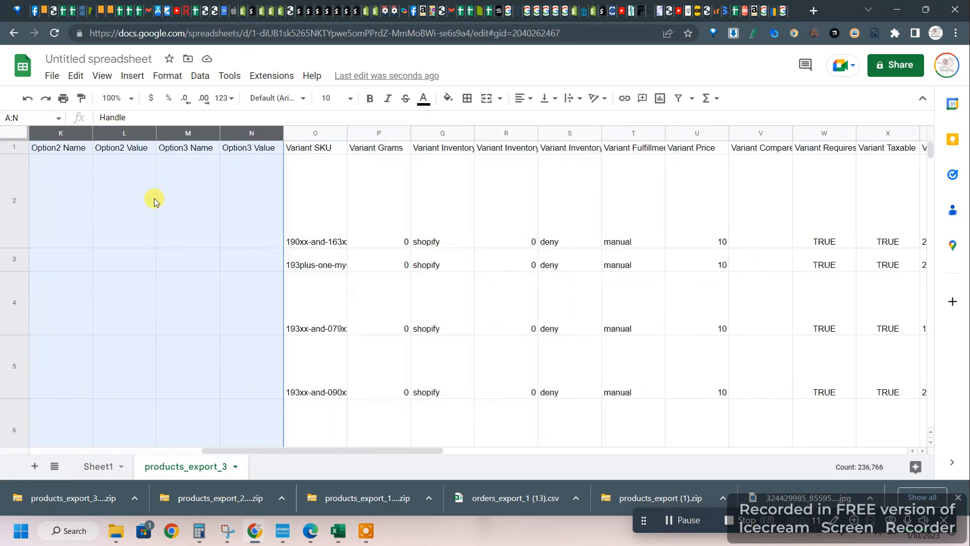
scroll(154, 198, right, 6)
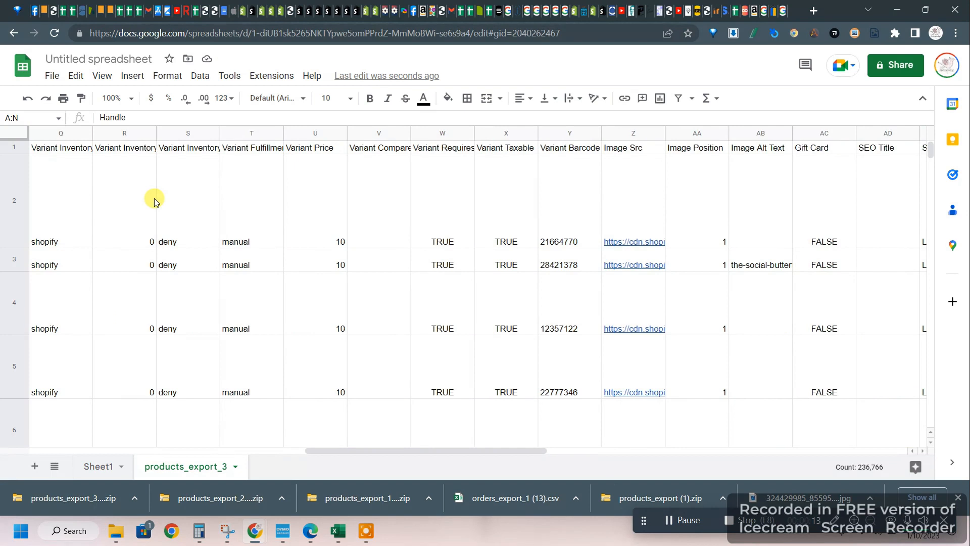
key(ctrl+f)
text(bar)
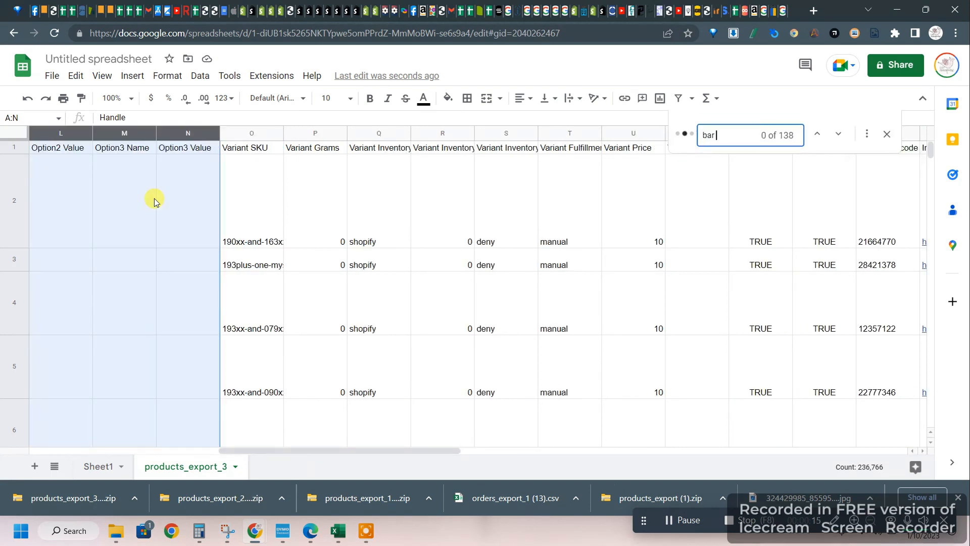
text( code)
key(BackSpace)
key(BackSpace)
key(BackSpace)
key(BackSpace)
key(BackSpace)
text(code)
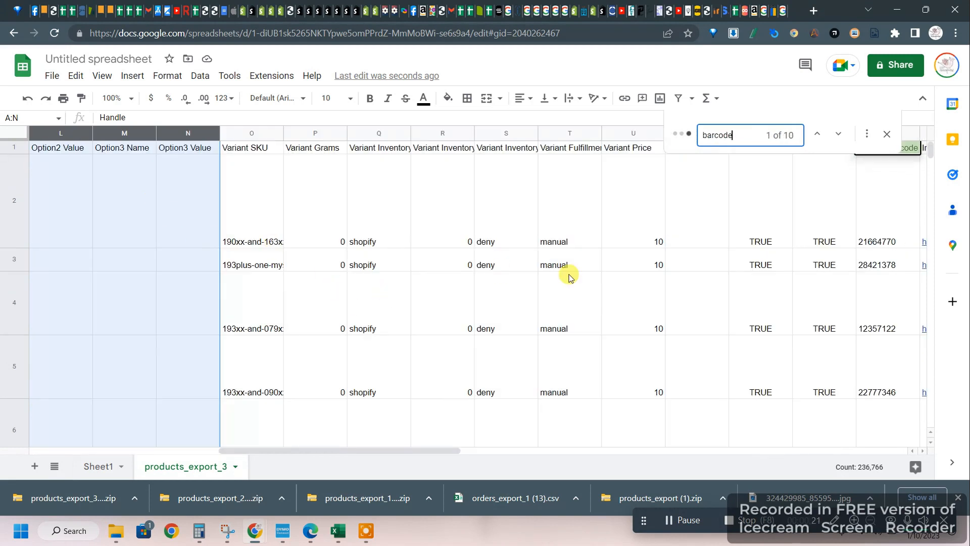
click(887, 135)
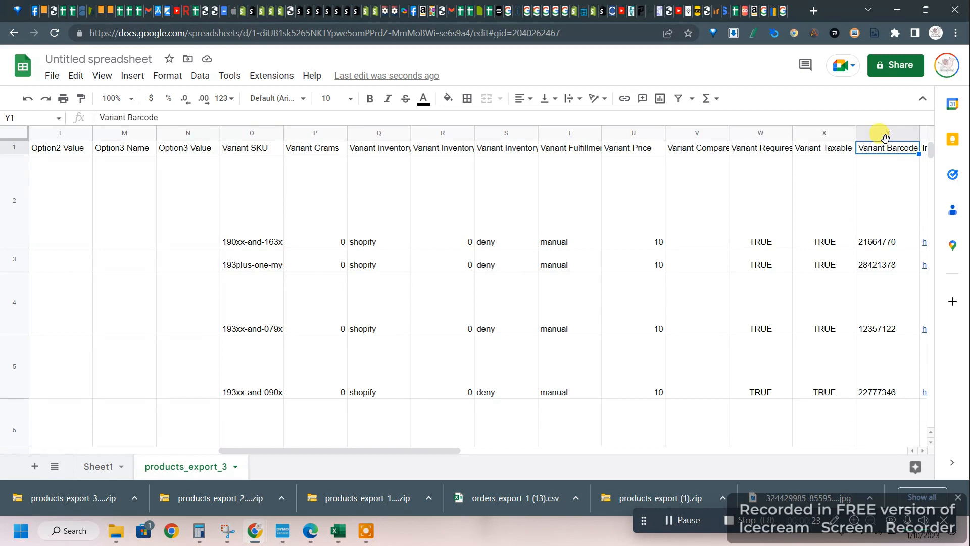
Delete all columns before Variant SKU, from Handle in column A through Option3 Value in column N
click(814, 134)
scroll(813, 136, left, 5)
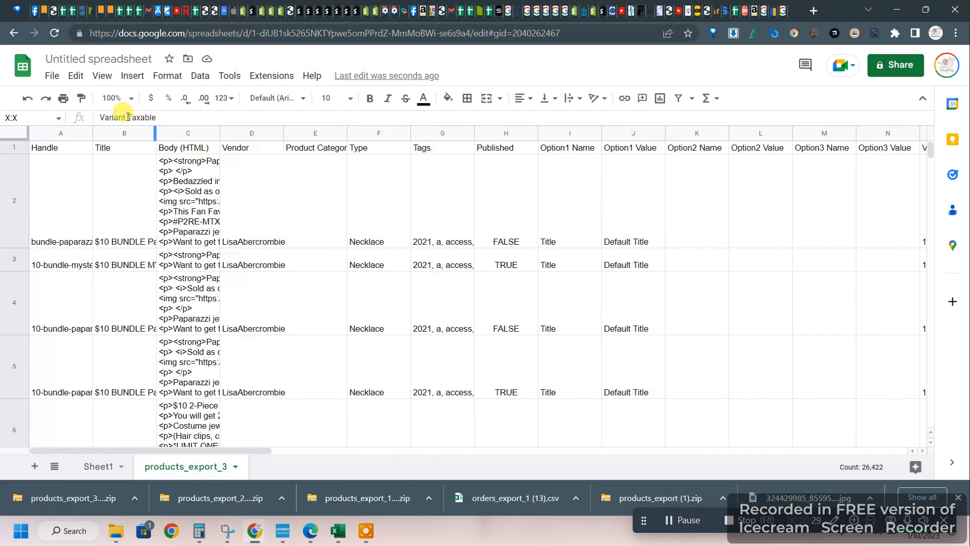
scroll(87, 173, right, 5)
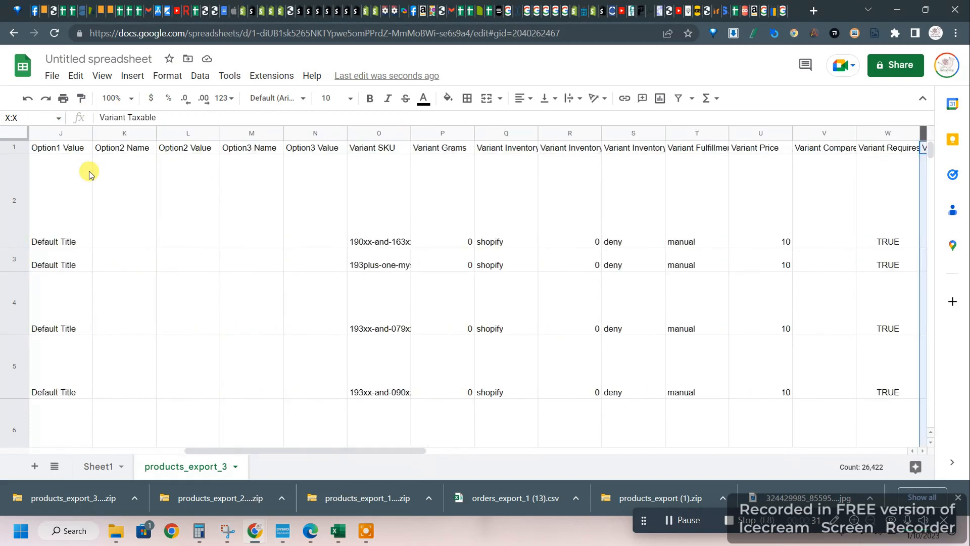
scroll(88, 173, left, 5)
click(50, 134)
scroll(51, 134, right, 3)
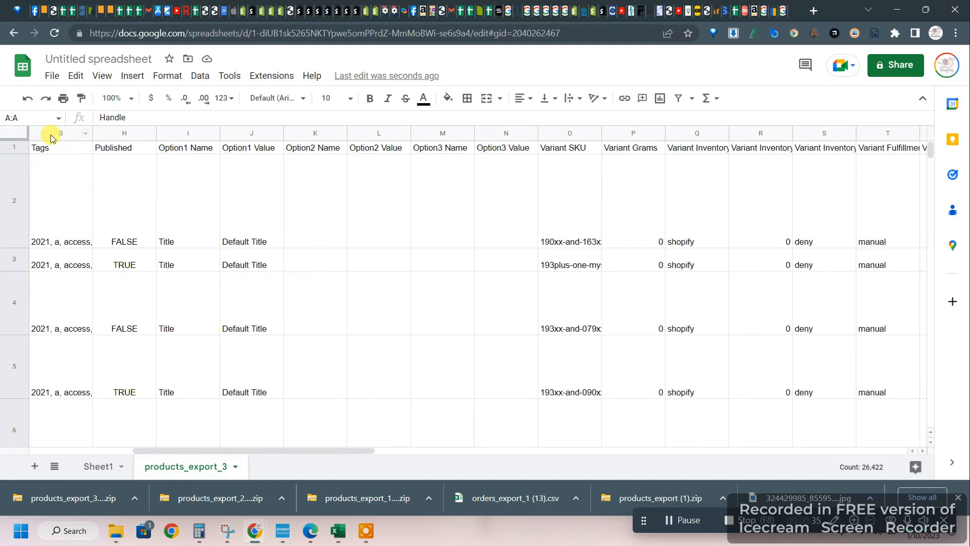
shift+click(487, 135)
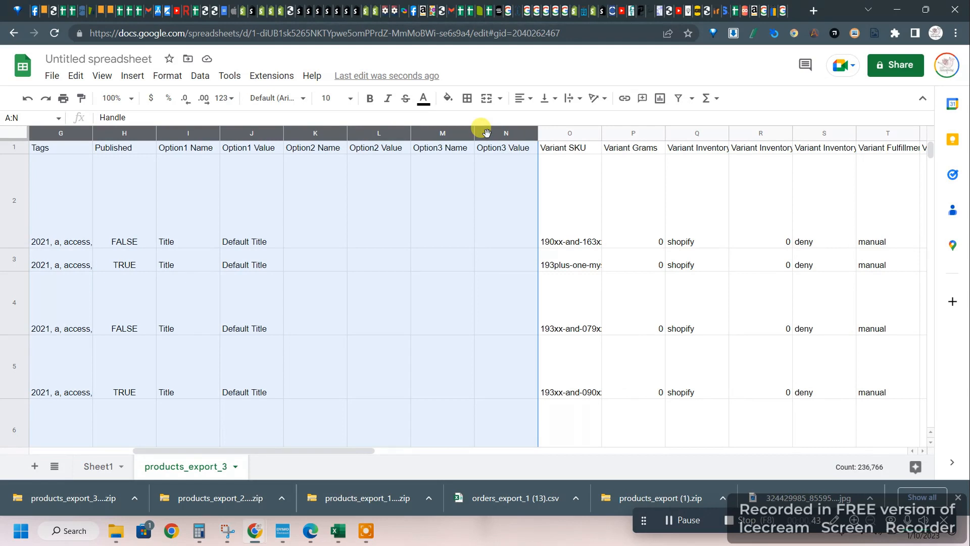
right_click(486, 133)
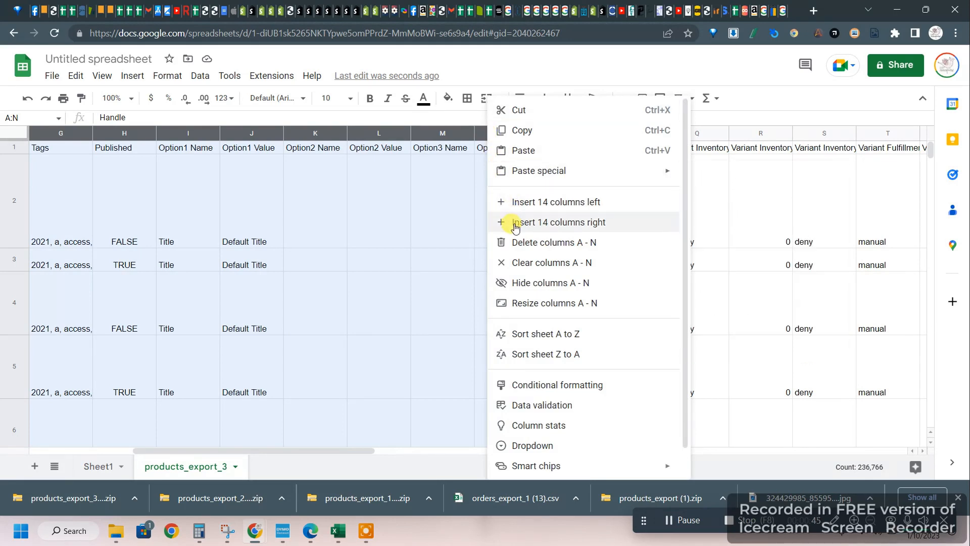
click(523, 241)
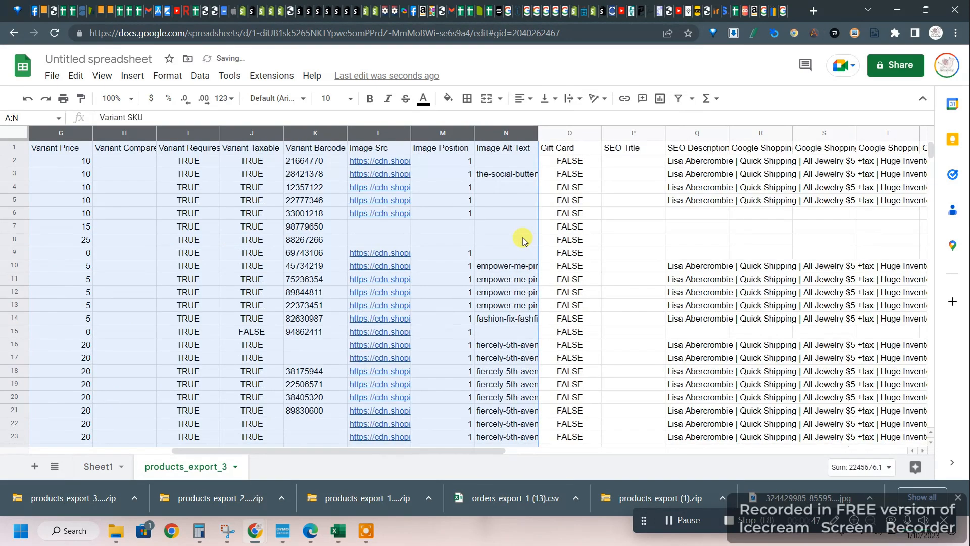
click(147, 212)
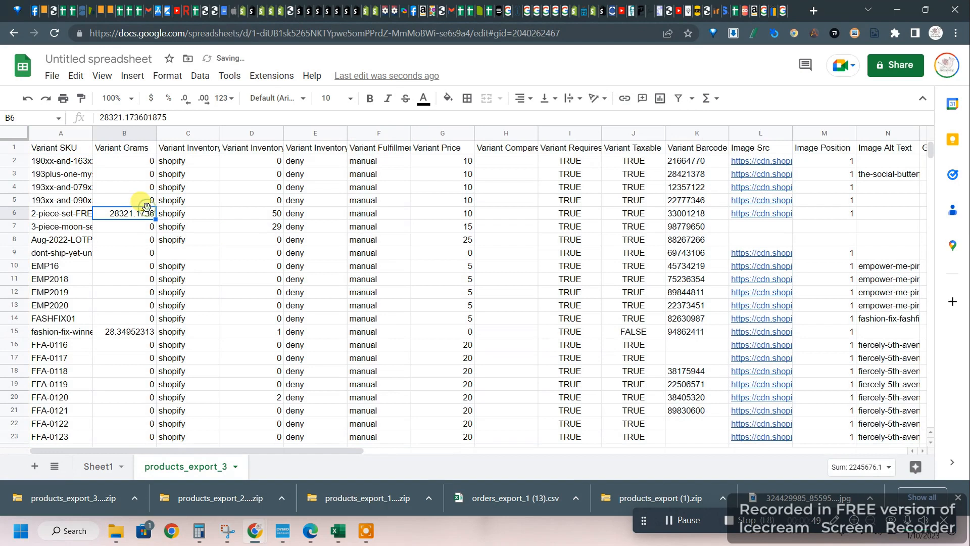
Remove columns B and C so that Variant Inventory Qty directly follows Variant SKU
click(119, 134)
shift+click(162, 133)
right_click(181, 134)
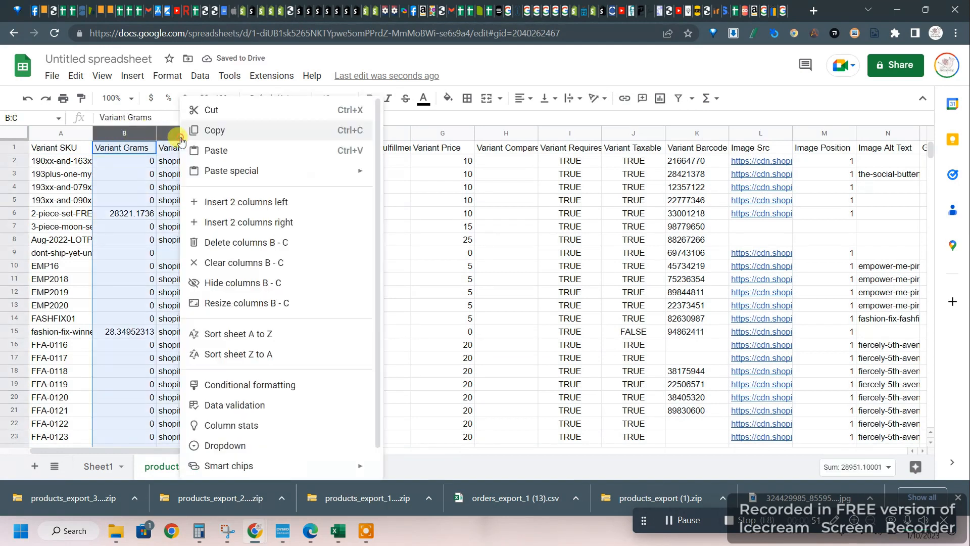
click(220, 242)
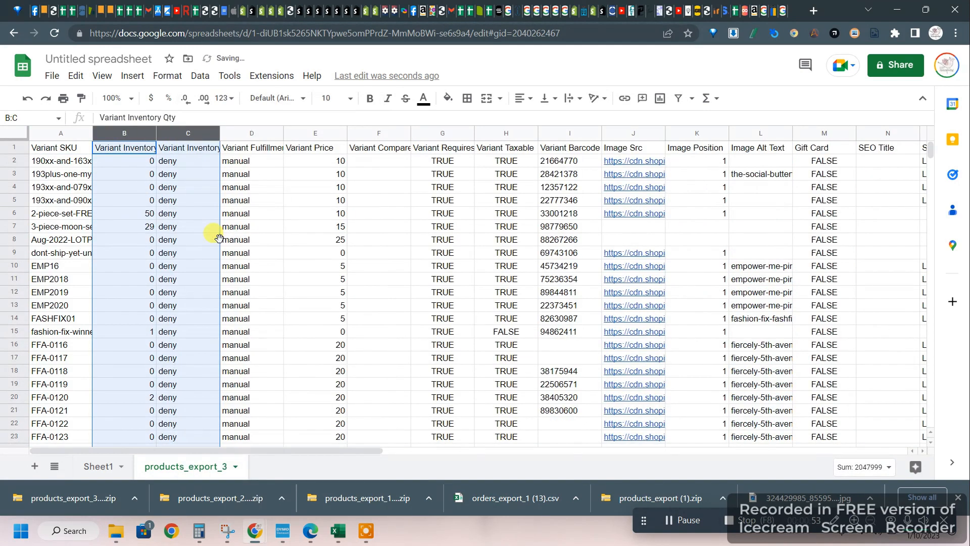
click(110, 164)
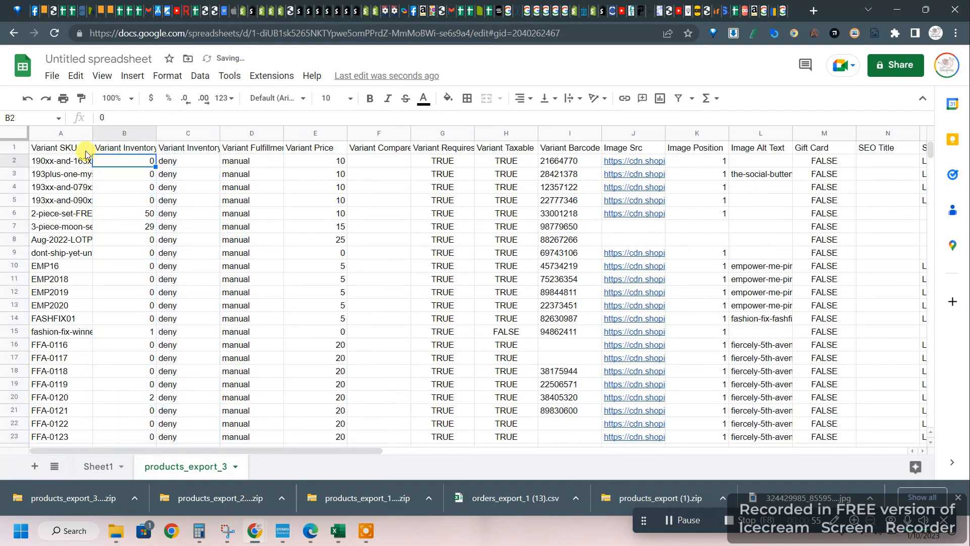
Delete columns C through H, from Variant Inventory Policy to Variant Taxable, so Variant Barcode directly follows Variant Inventory Qty
click(86, 152)
click(112, 152)
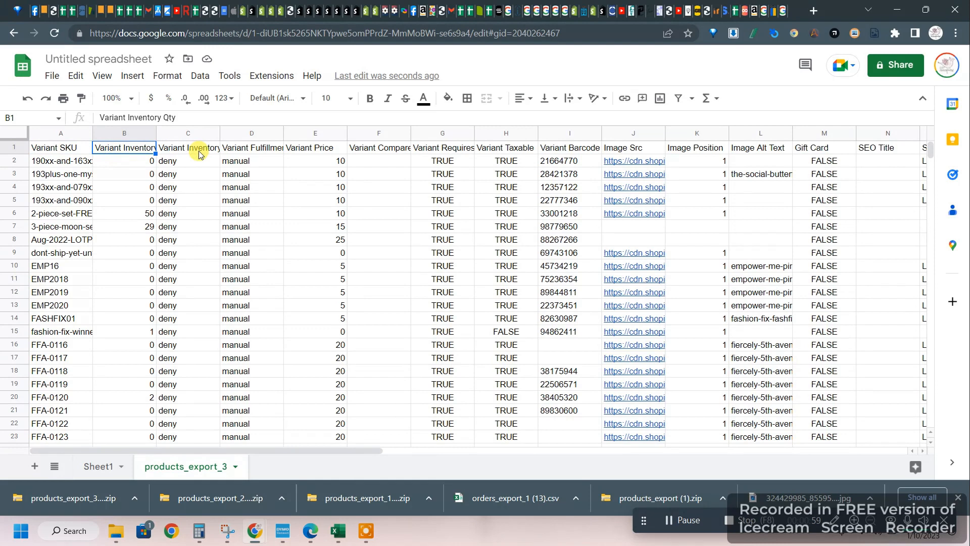
drag(186, 133, 511, 136)
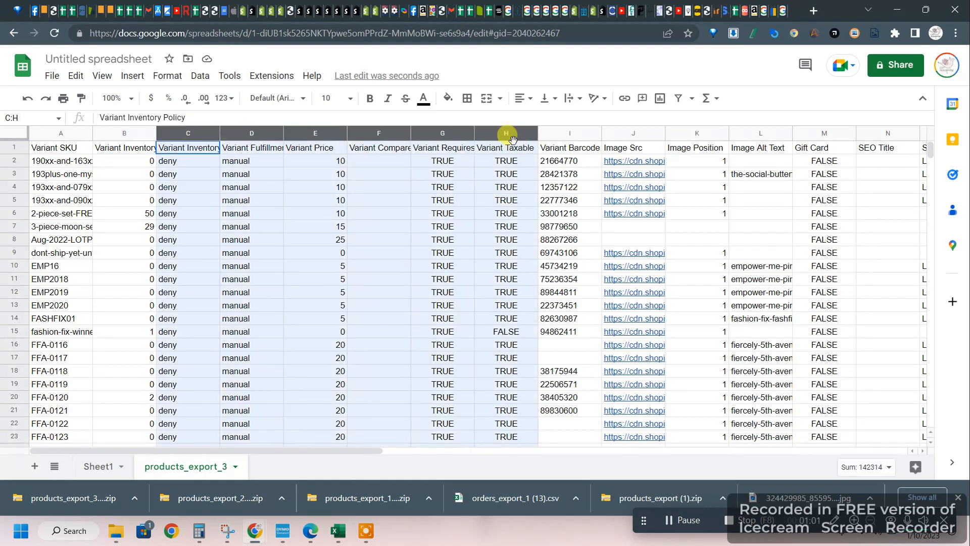
right_click(513, 141)
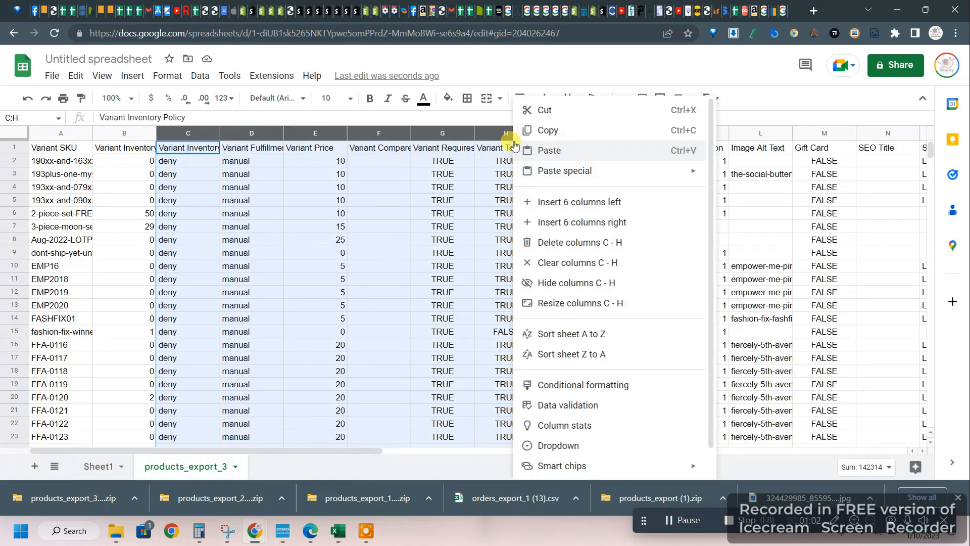
click(546, 242)
Delete all columns after Variant Barcode, from Image Src in column D through column AC
click(323, 155)
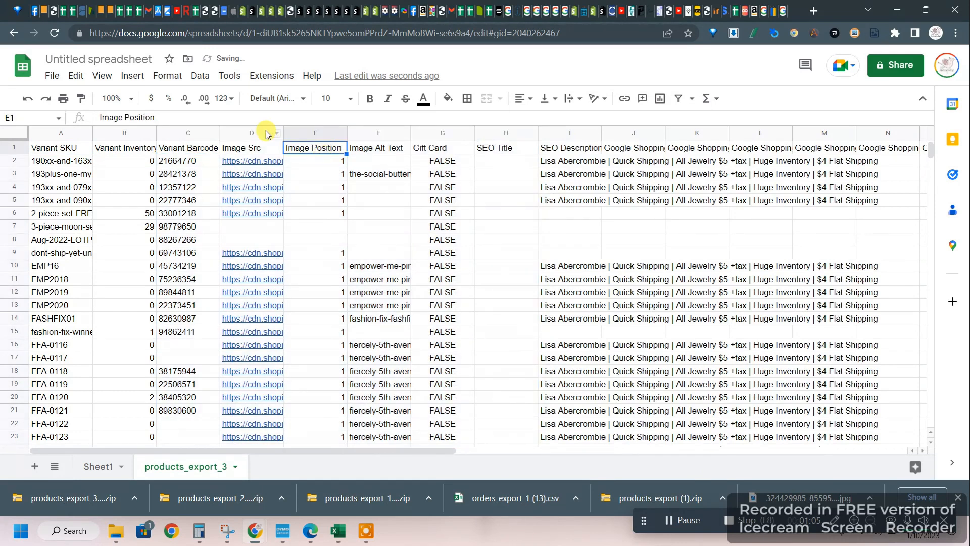
click(266, 131)
key(ctrl+shift+Right)
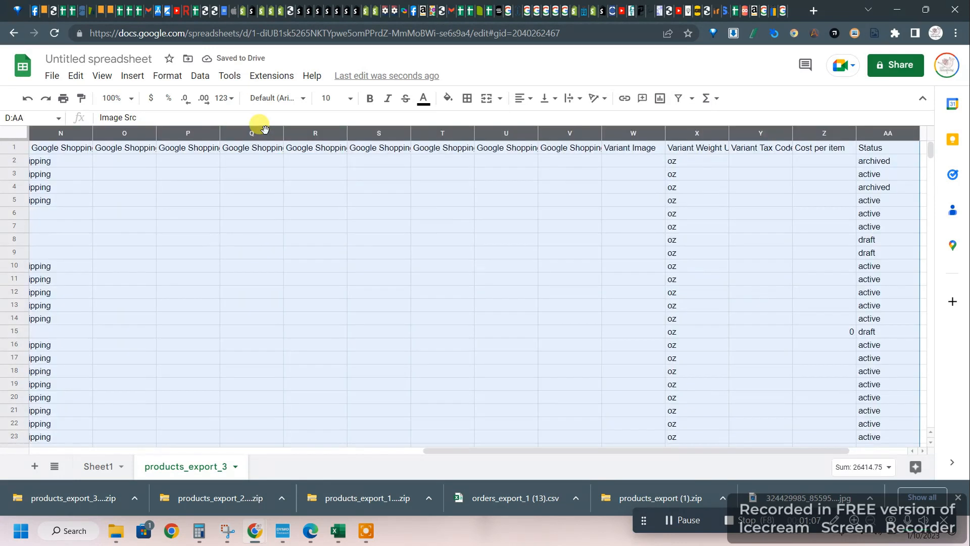
key(ctrl+shift+Right)
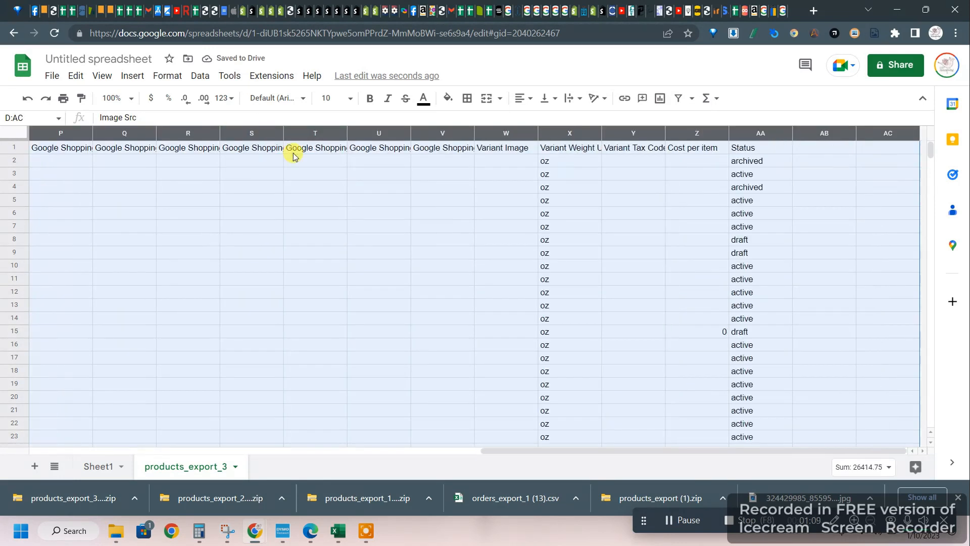
right_click(316, 193)
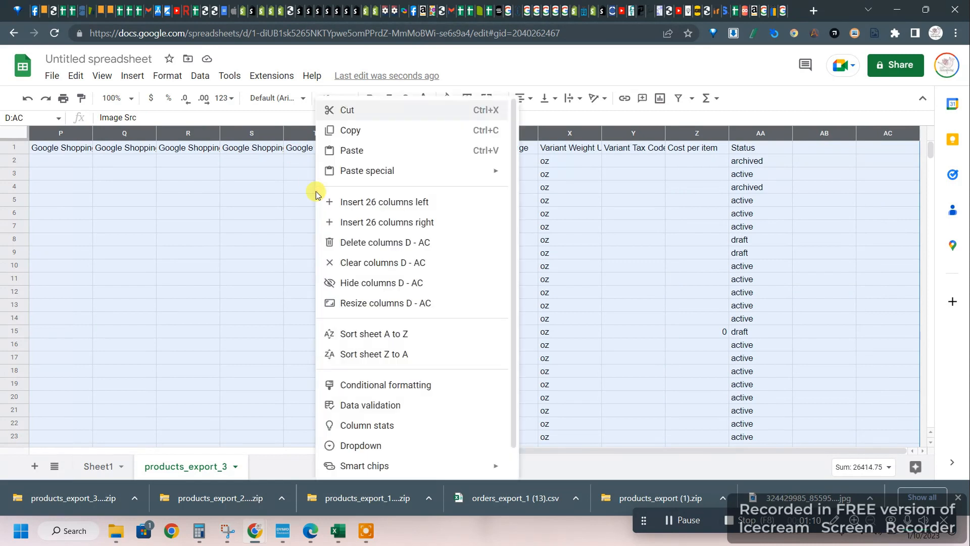
click(351, 240)
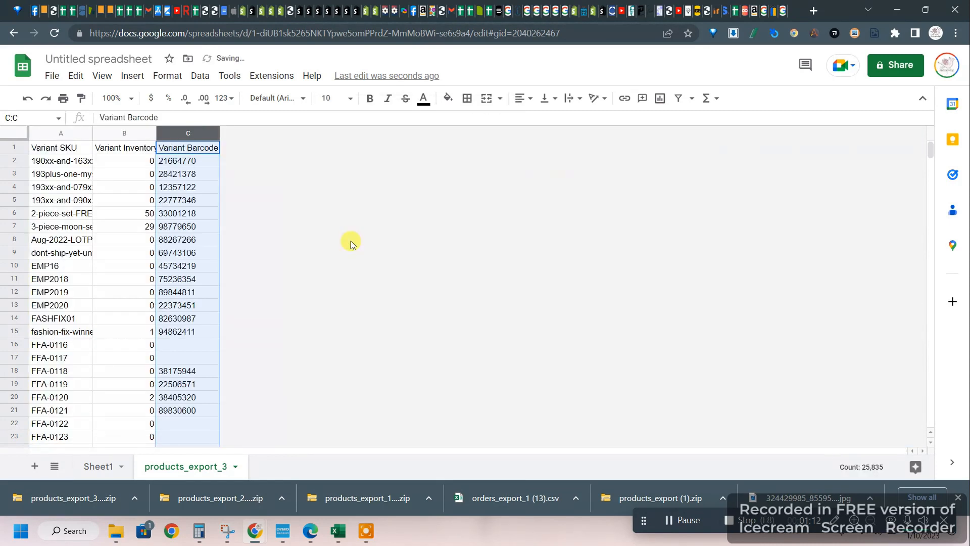
Widen the Variant SKU, Variant Inventory Qty and Variant Barcode columns to make their contents easier to read
click(150, 148)
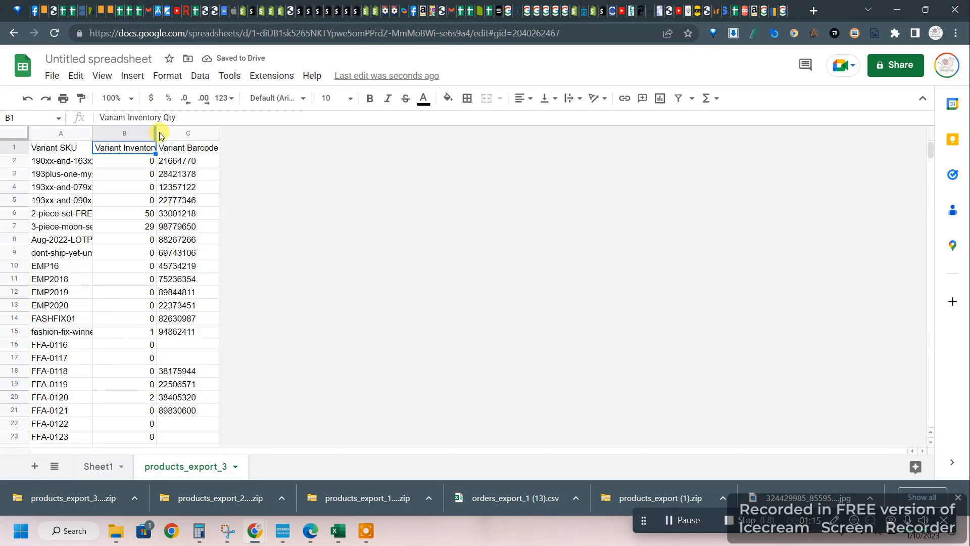
drag(153, 132, 169, 132)
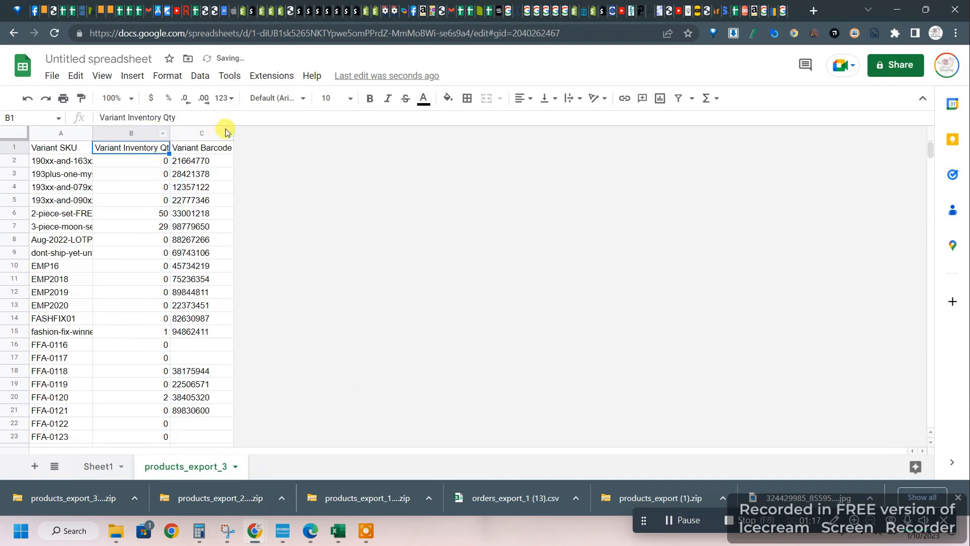
drag(232, 130, 264, 132)
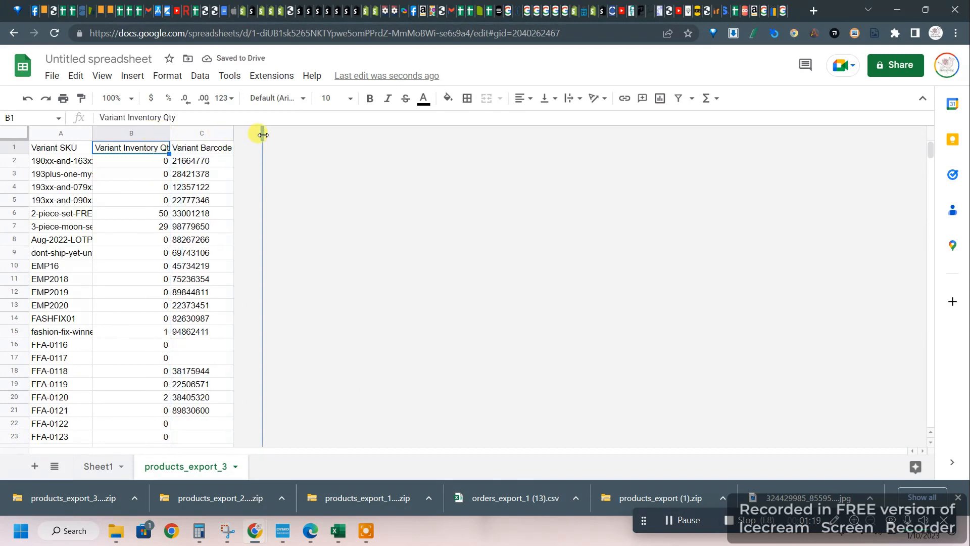
drag(92, 132, 136, 134)
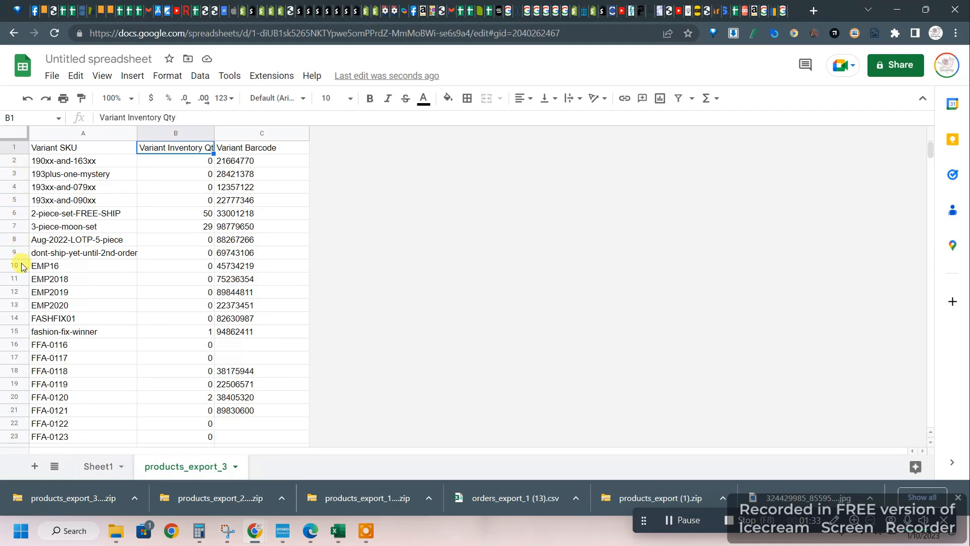
click(22, 138)
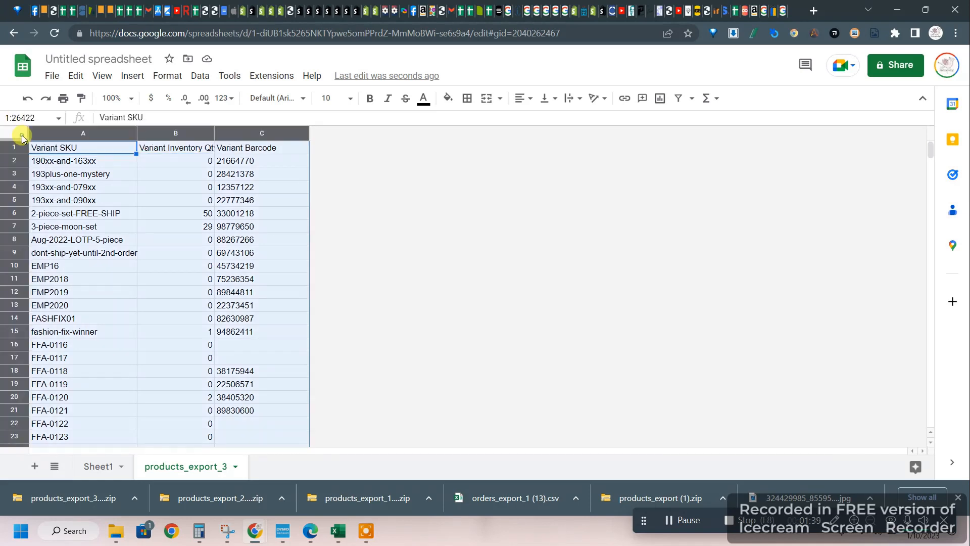
click(200, 77)
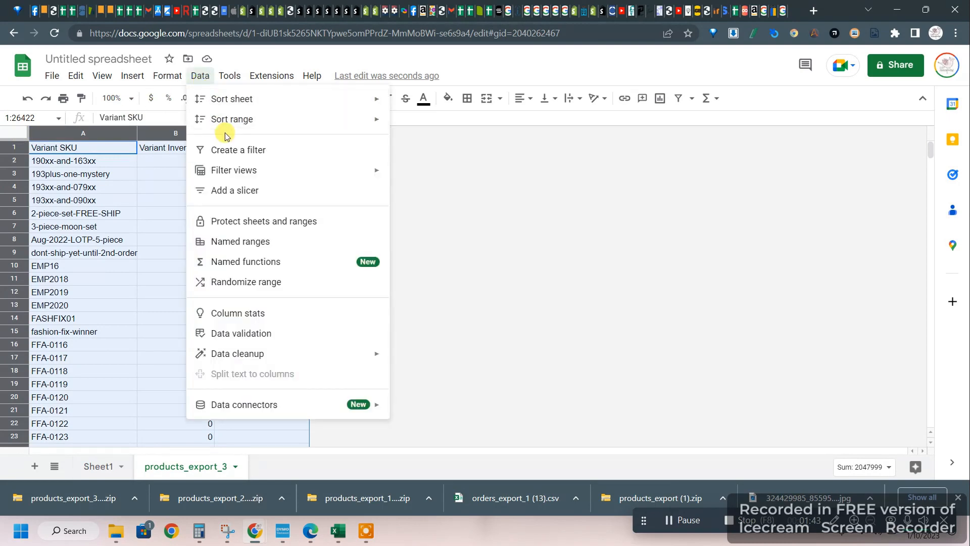
click(73, 165)
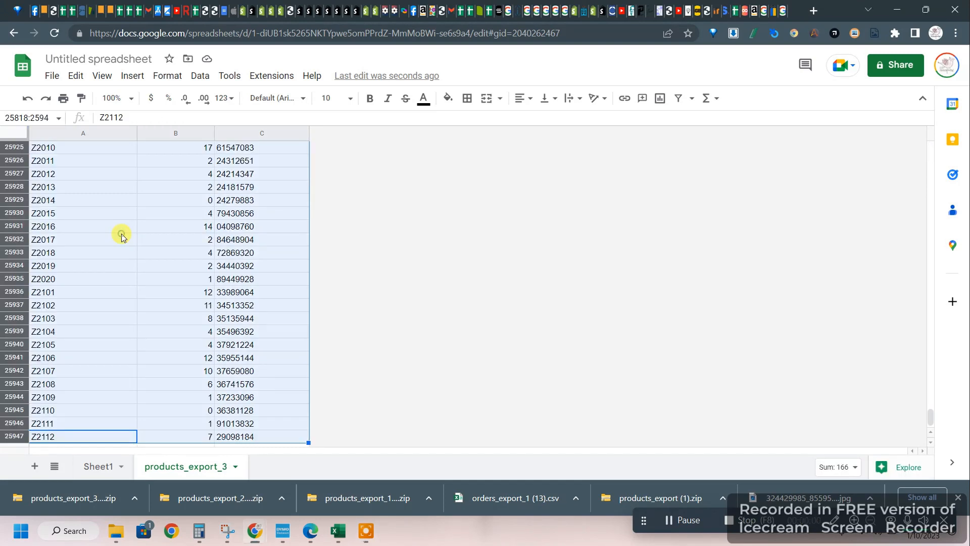
Delete the non-product rows 25710 to 25716, from the first pink-friday-2022 through Sept-2022-LOTP-5-piece
click(122, 233)
scroll(121, 233, up, 20)
scroll(121, 236, up, 20)
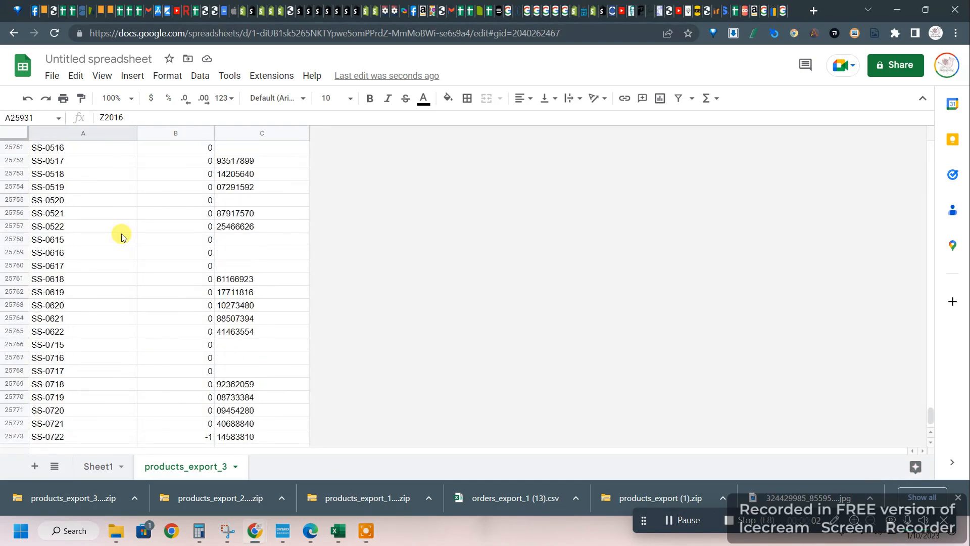
scroll(121, 236, down, 17)
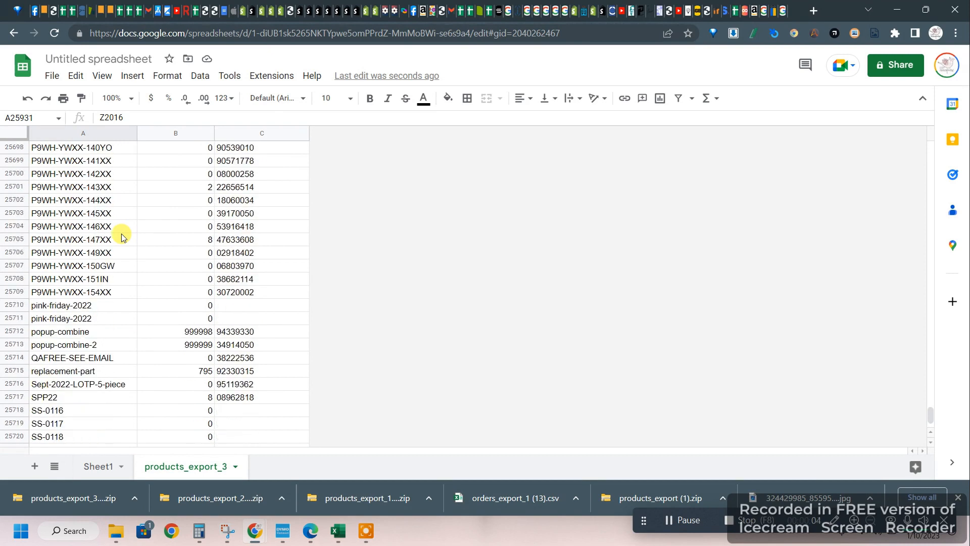
scroll(123, 235, up, 1)
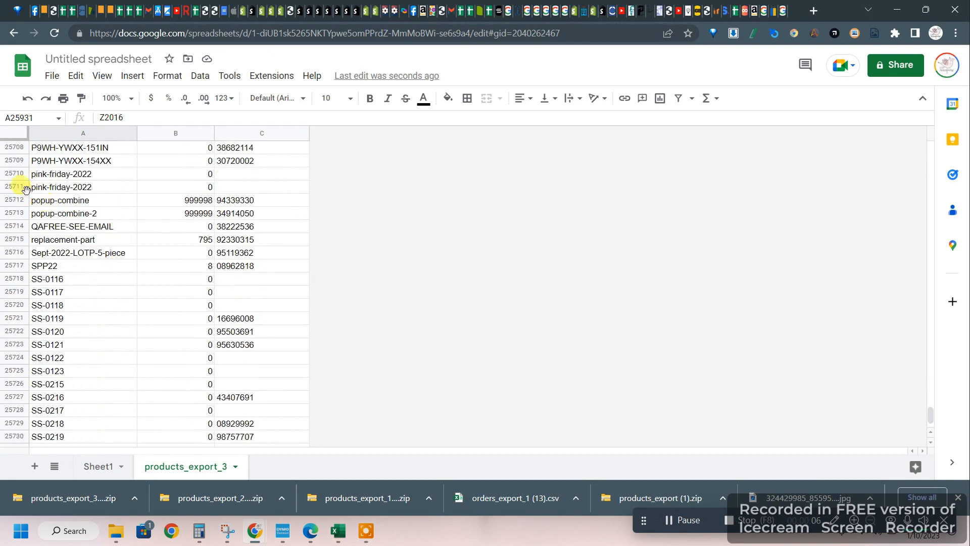
drag(14, 174, 14, 257)
right_click(15, 257)
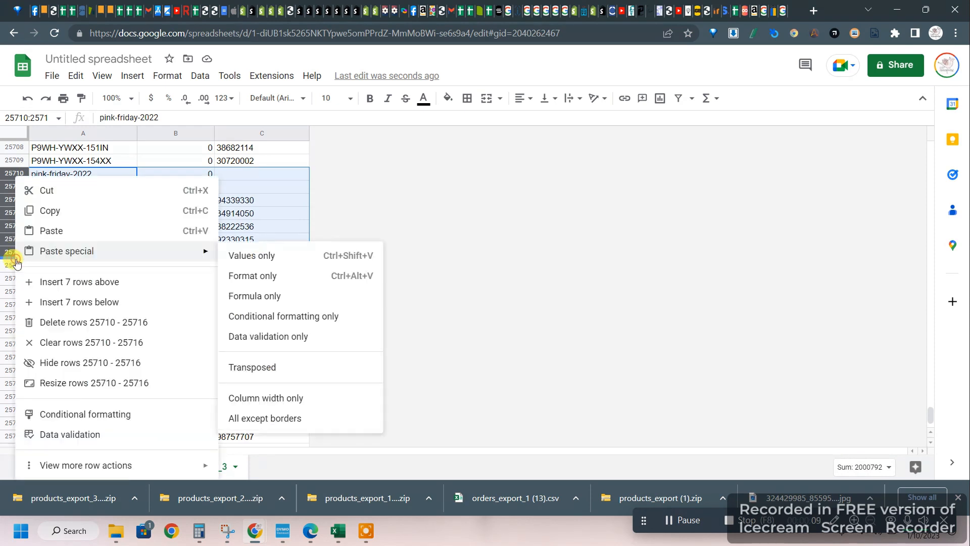
click(56, 322)
Sort the whole sheet by Variant Inventory Qty in Z → A order, treating the first row as a header
scroll(84, 249, up, 7)
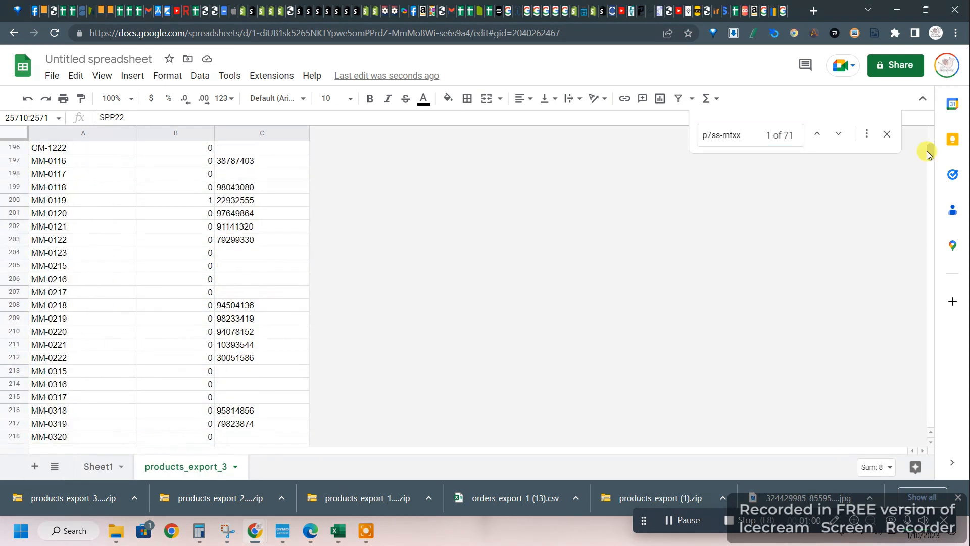
click(299, 199)
scroll(320, 202, up, 1)
scroll(320, 202, up, 20)
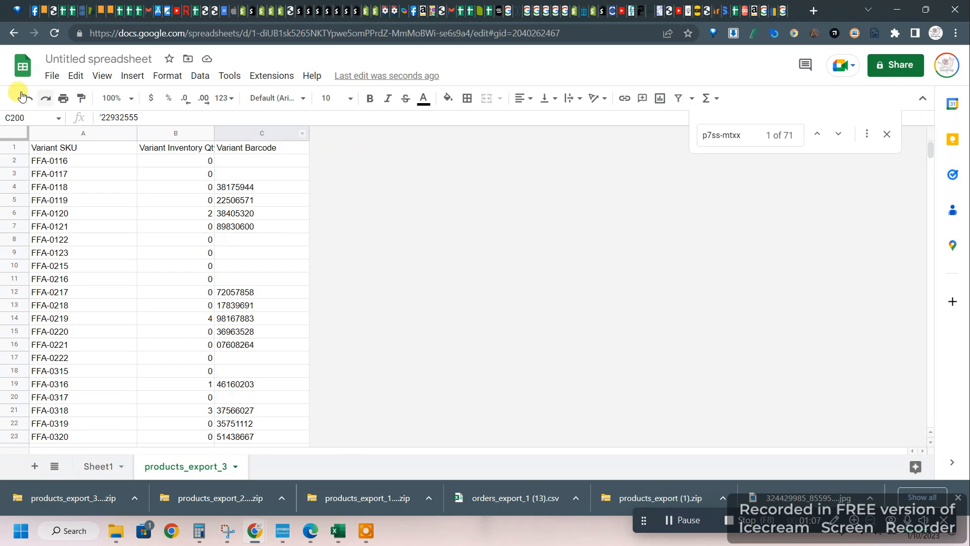
click(8, 135)
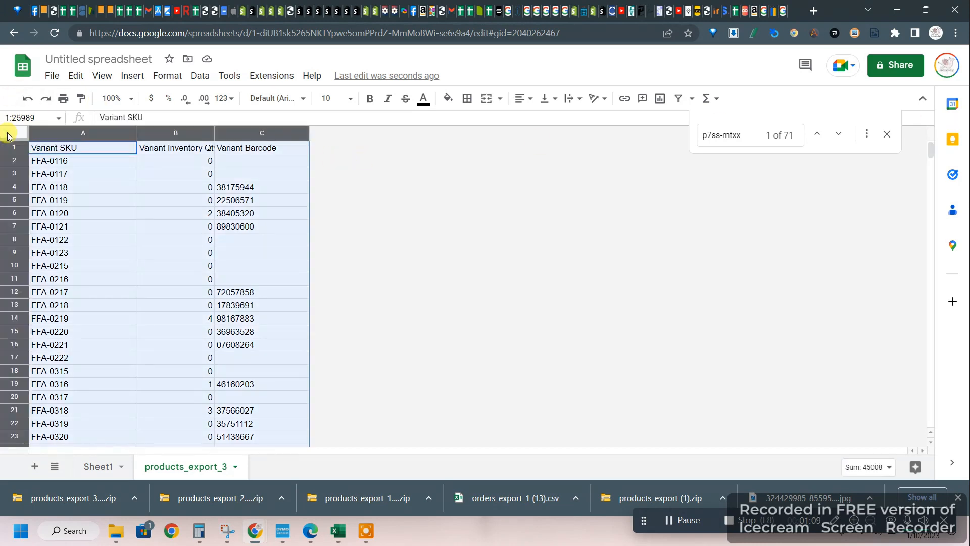
click(202, 74)
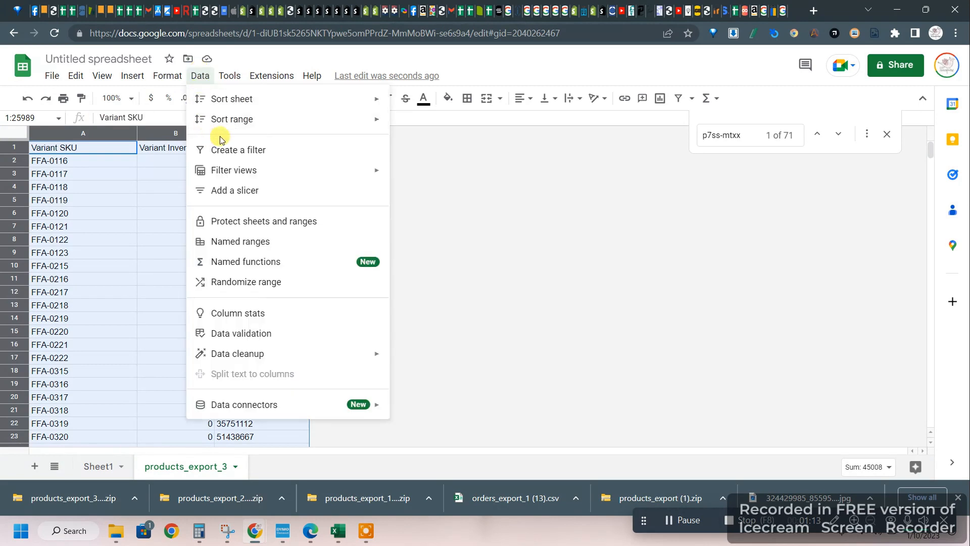
mouse_move(240, 119)
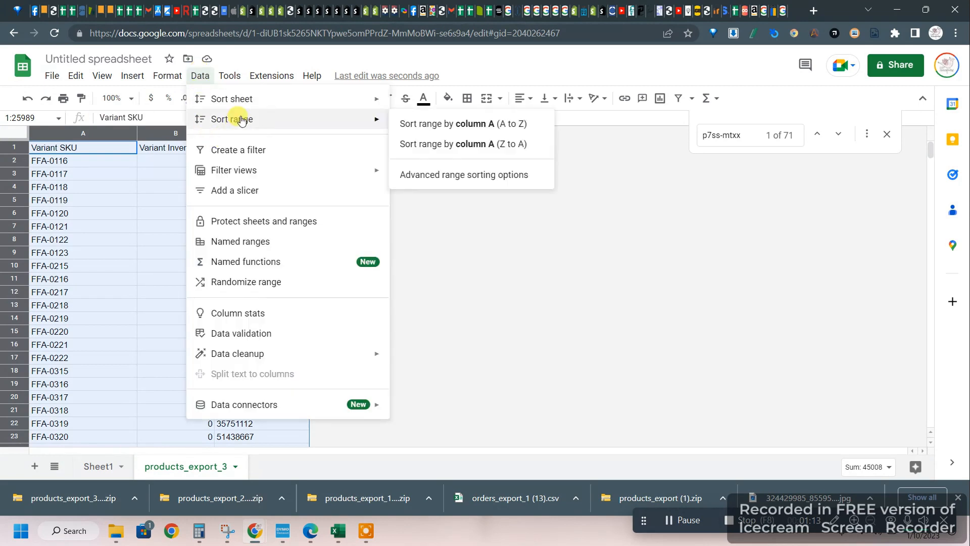
click(444, 182)
click(385, 217)
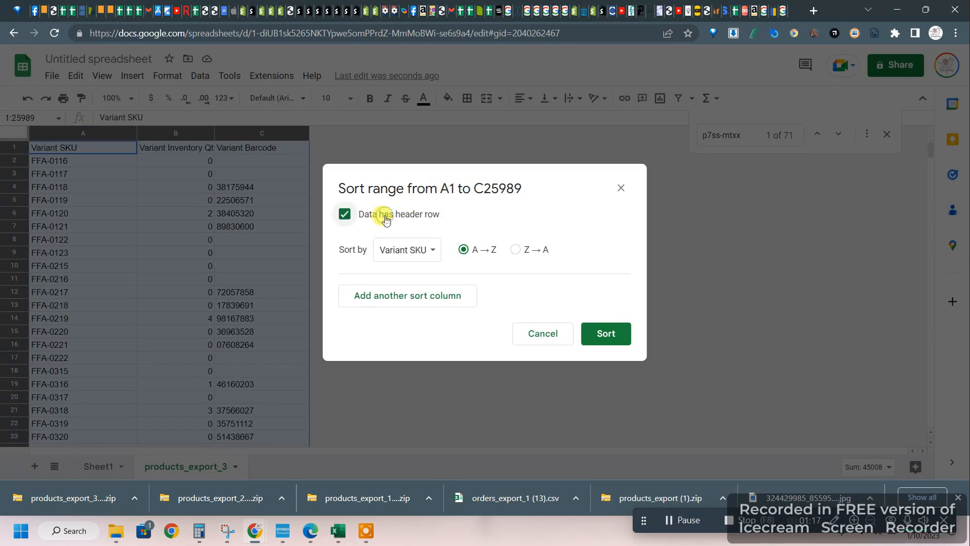
click(405, 249)
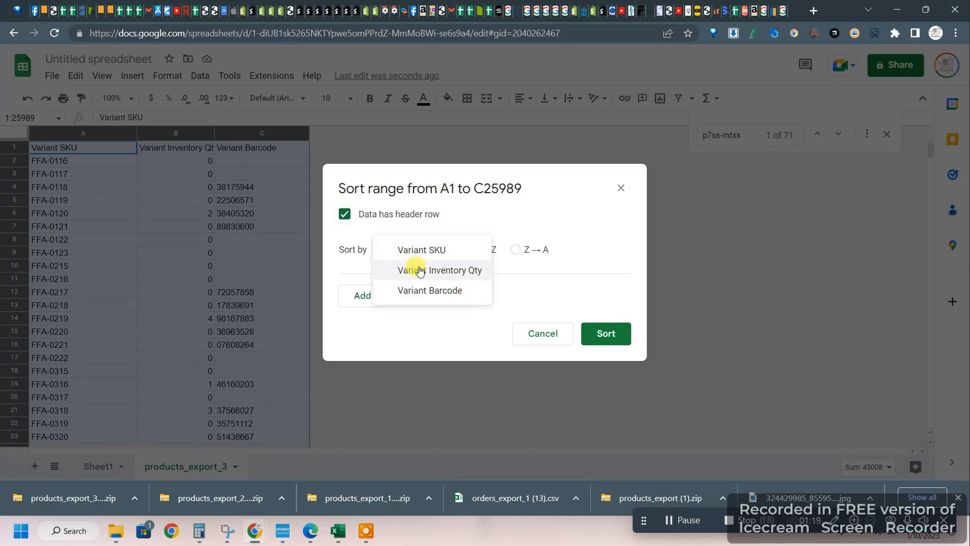
click(419, 270)
click(546, 249)
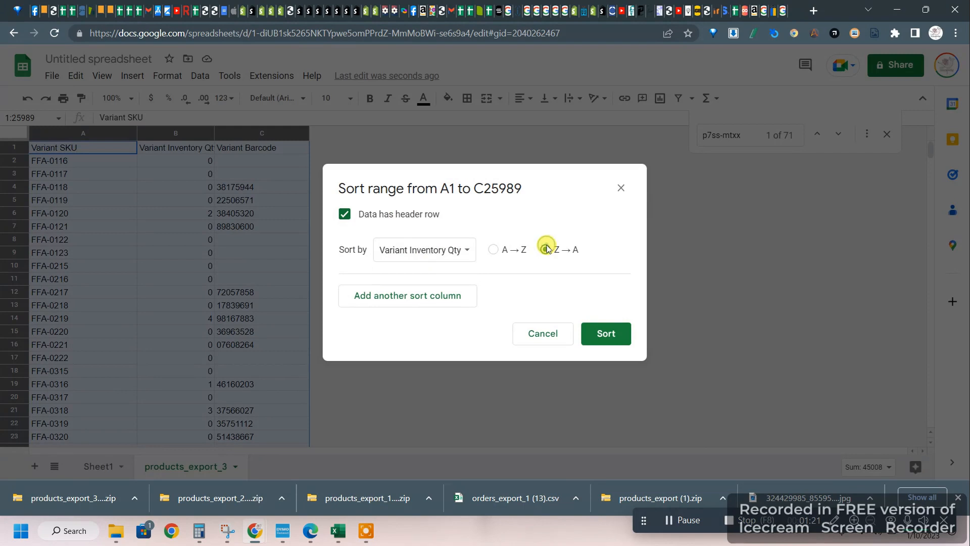
click(599, 334)
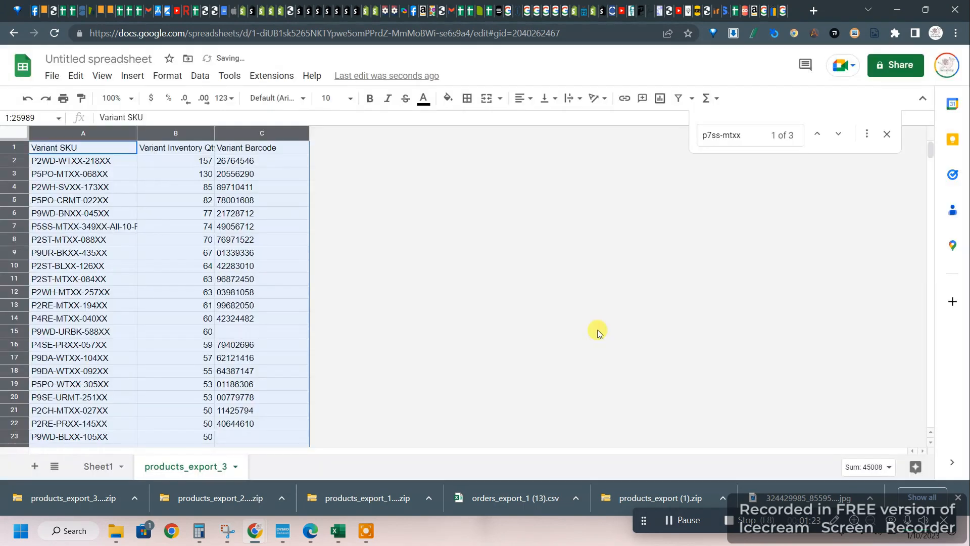
Look through the sorted inventory quantities to locate the boundary between in-stock and zero-quantity rows
scroll(120, 302, down, 20)
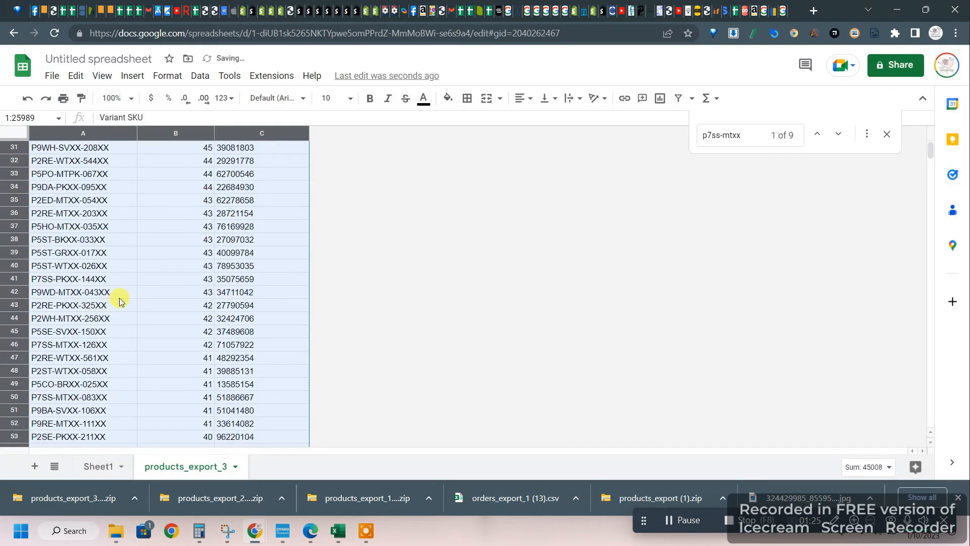
scroll(120, 301, down, 20)
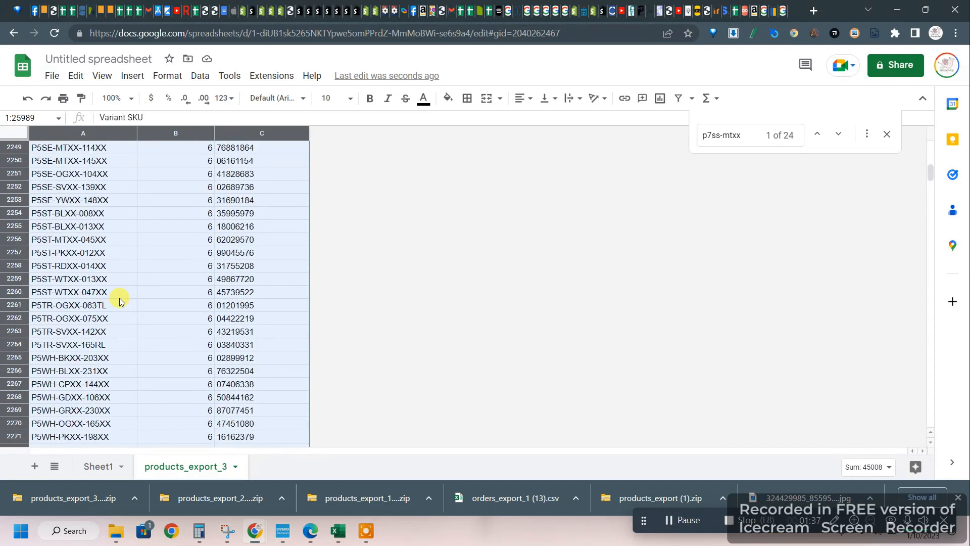
scroll(555, 183, down, 6)
drag(930, 175, 924, 275)
scroll(451, 251, up, 3)
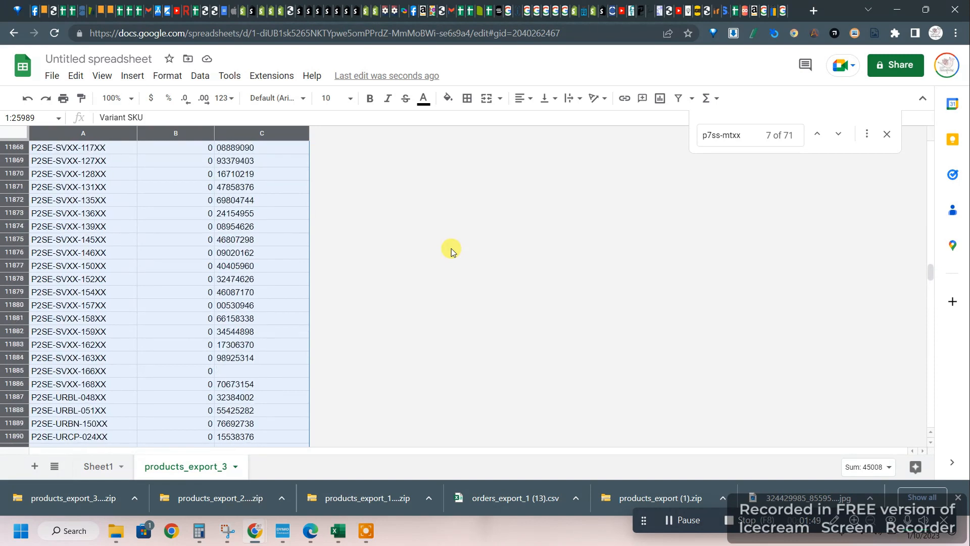
scroll(451, 251, up, 20)
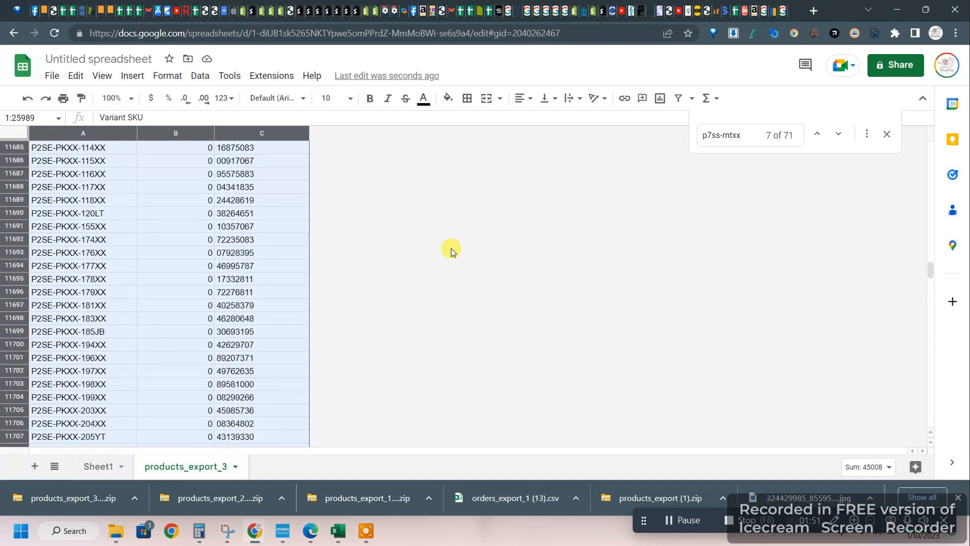
scroll(451, 252, up, 20)
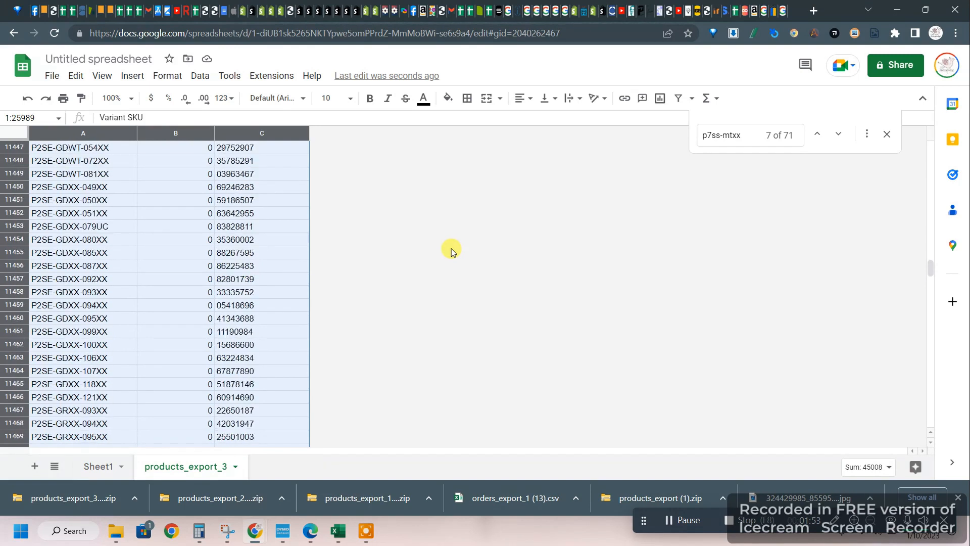
scroll(452, 251, up, 20)
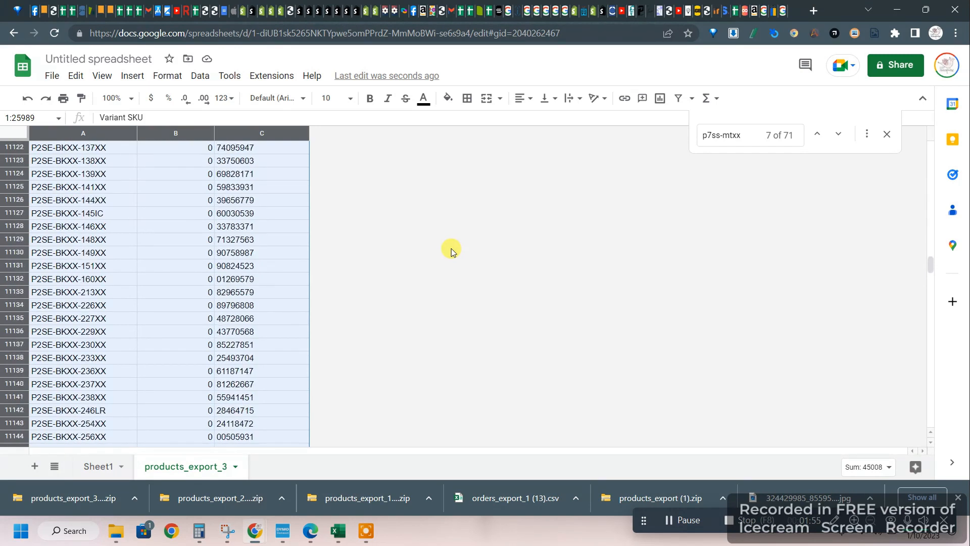
scroll(451, 252, up, 20)
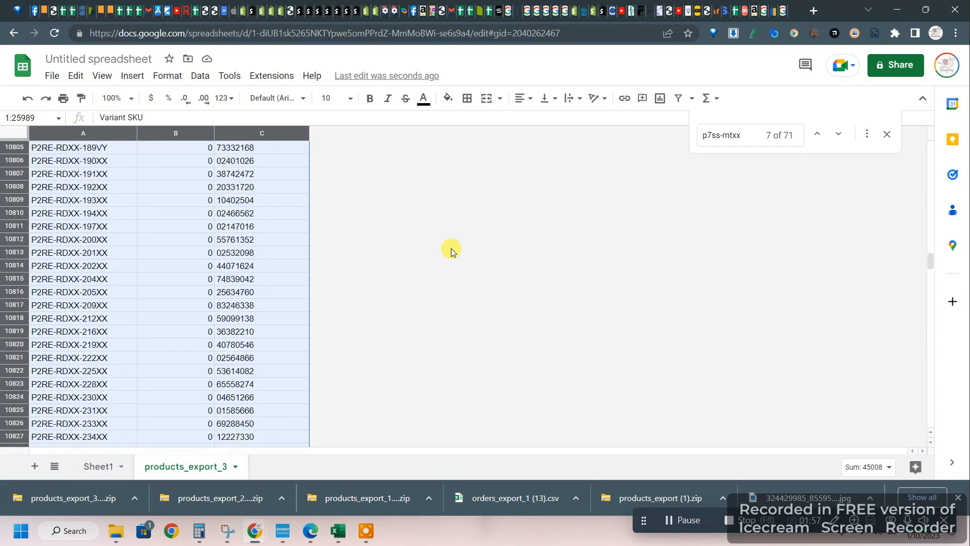
scroll(451, 251, up, 20)
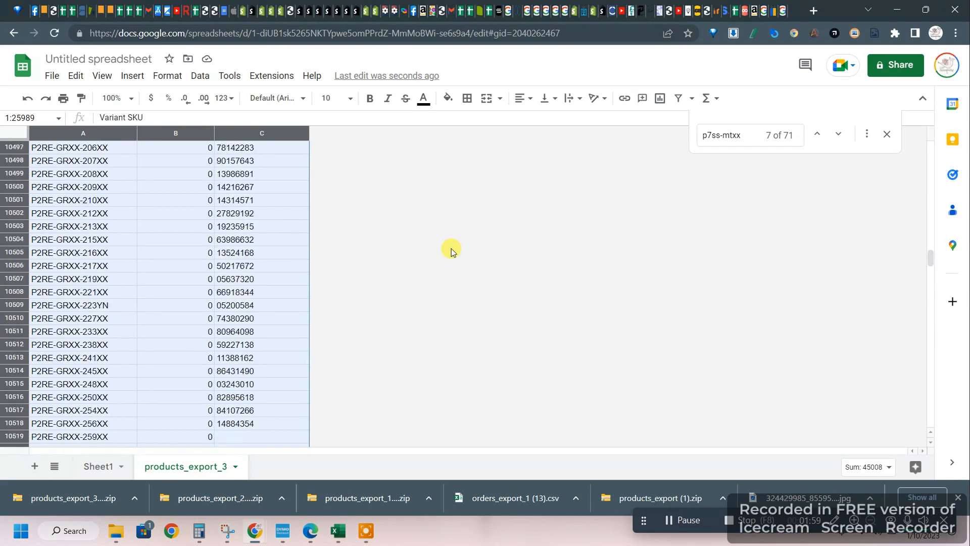
scroll(451, 251, up, 20)
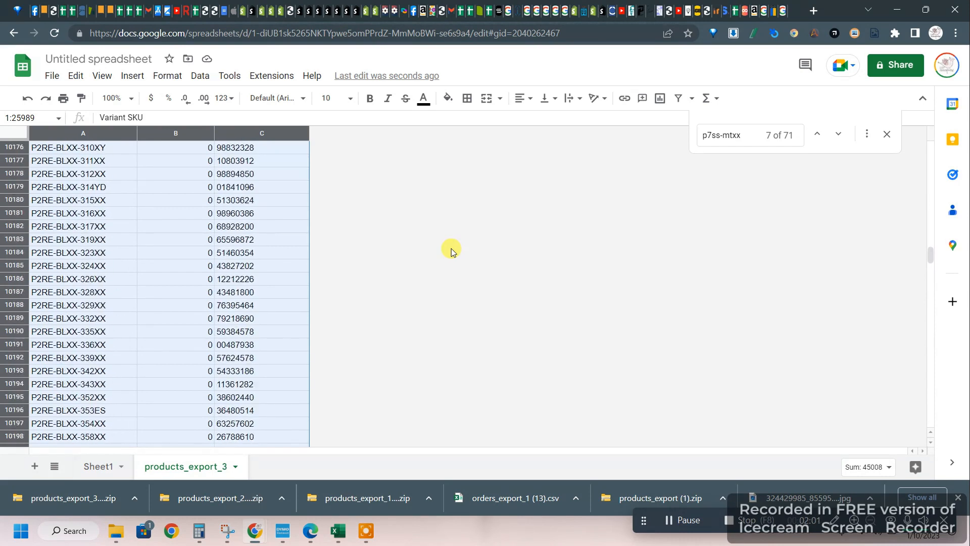
scroll(451, 251, up, 15)
key(super+Tab)
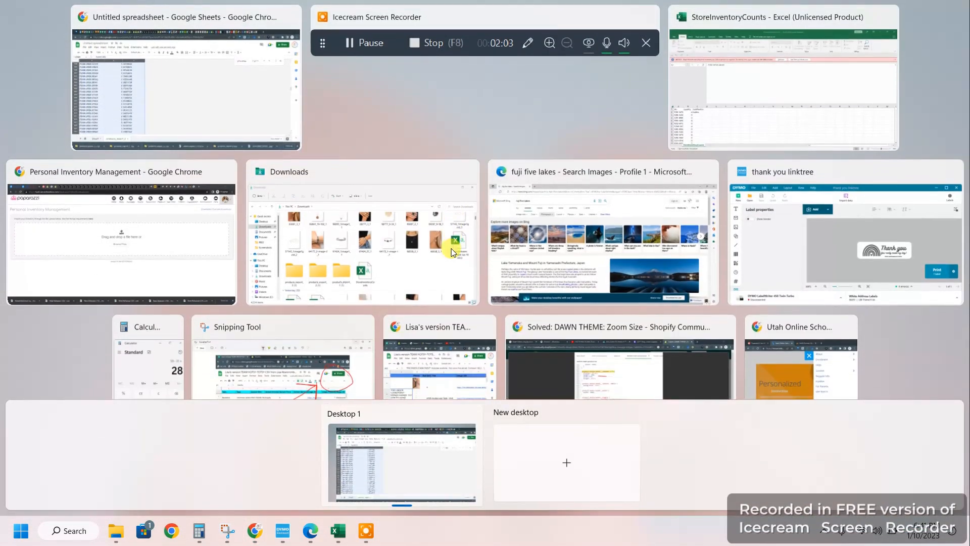
click(228, 70)
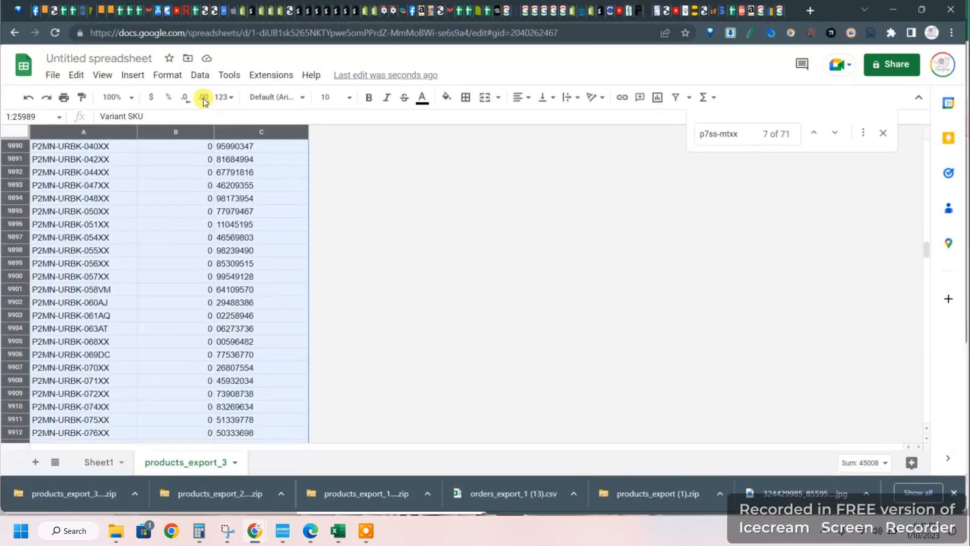
scroll(146, 350, up, 20)
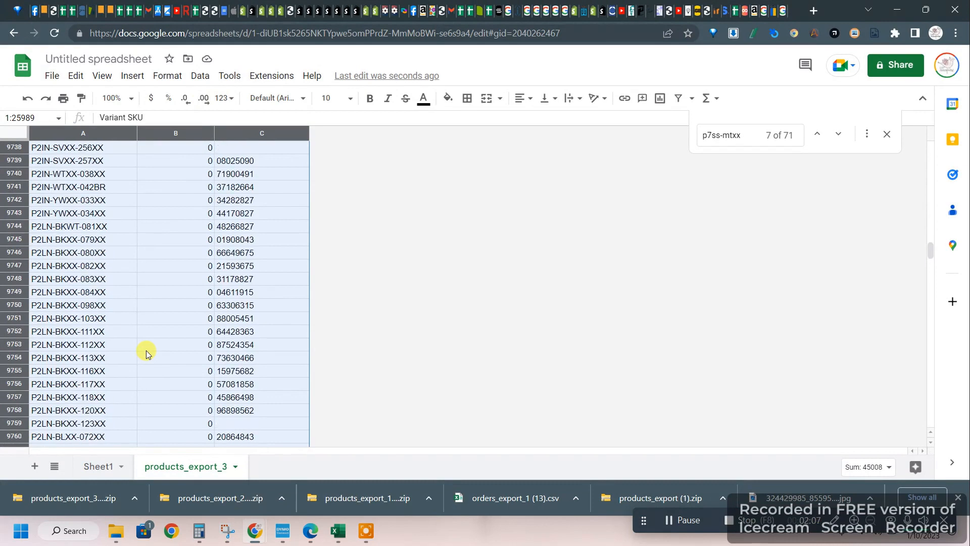
scroll(147, 350, up, 20)
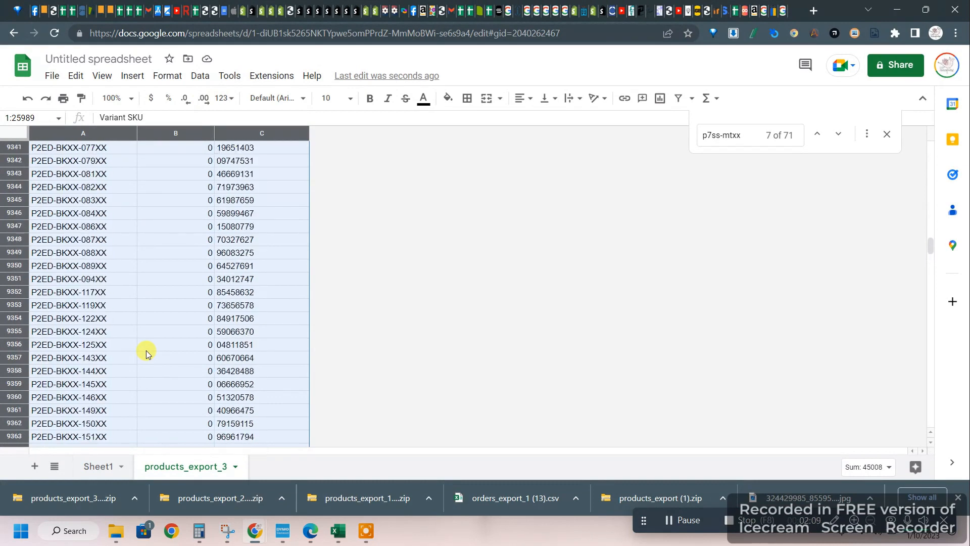
scroll(146, 350, up, 20)
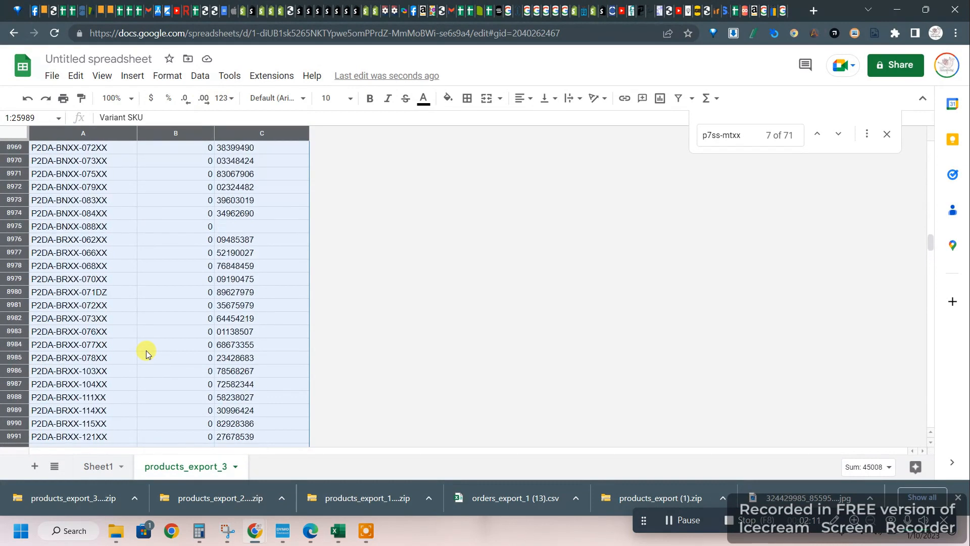
scroll(147, 350, up, 20)
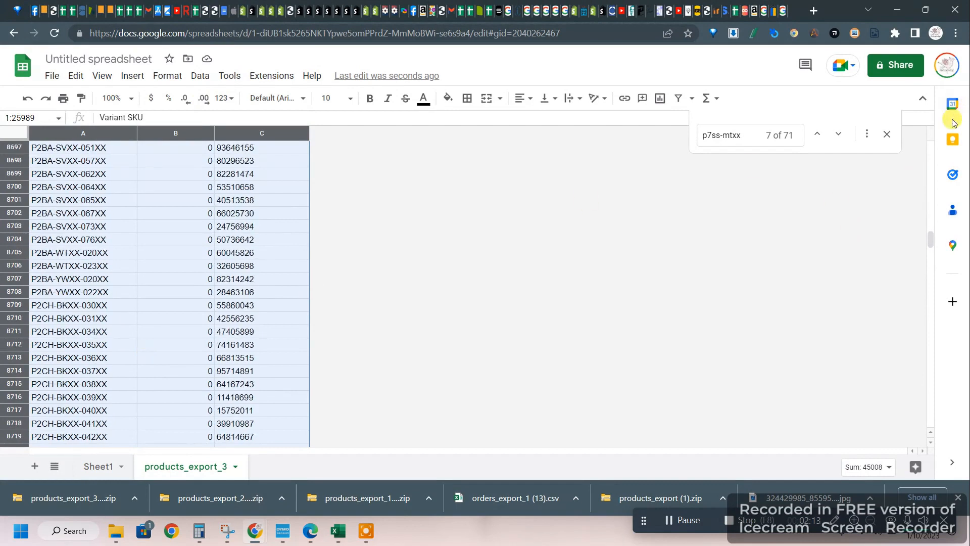
scroll(932, 158, up, 20)
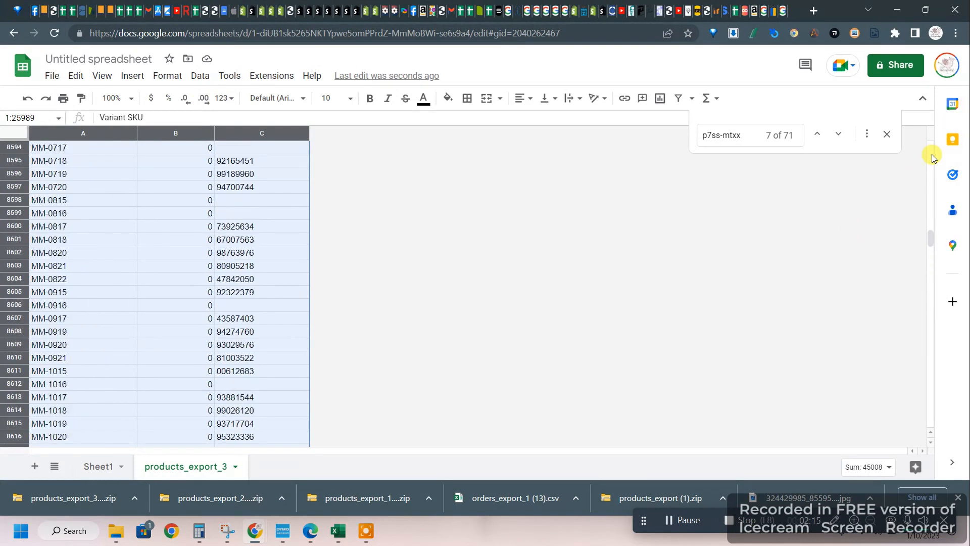
scroll(932, 158, up, 20)
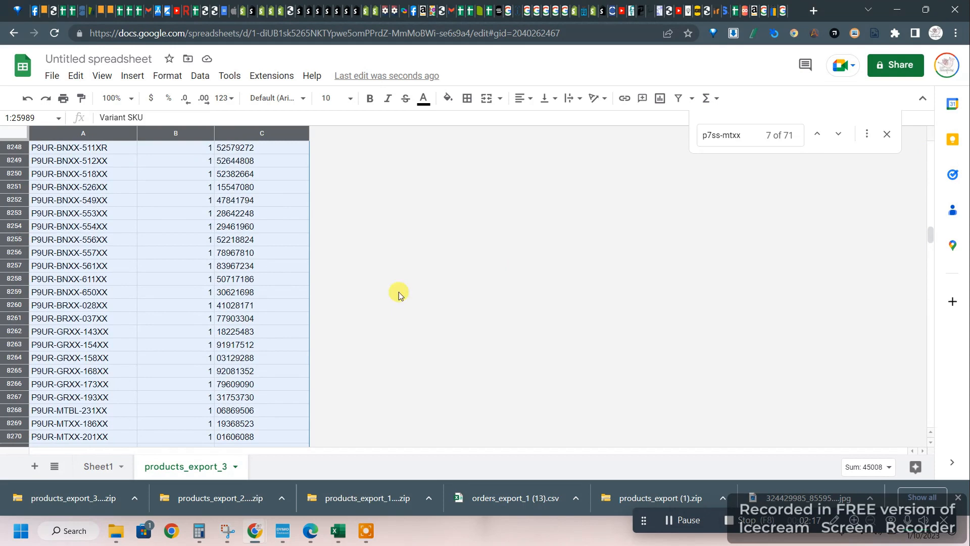
scroll(368, 298, down, 20)
scroll(368, 298, up, 12)
scroll(368, 299, down, 1)
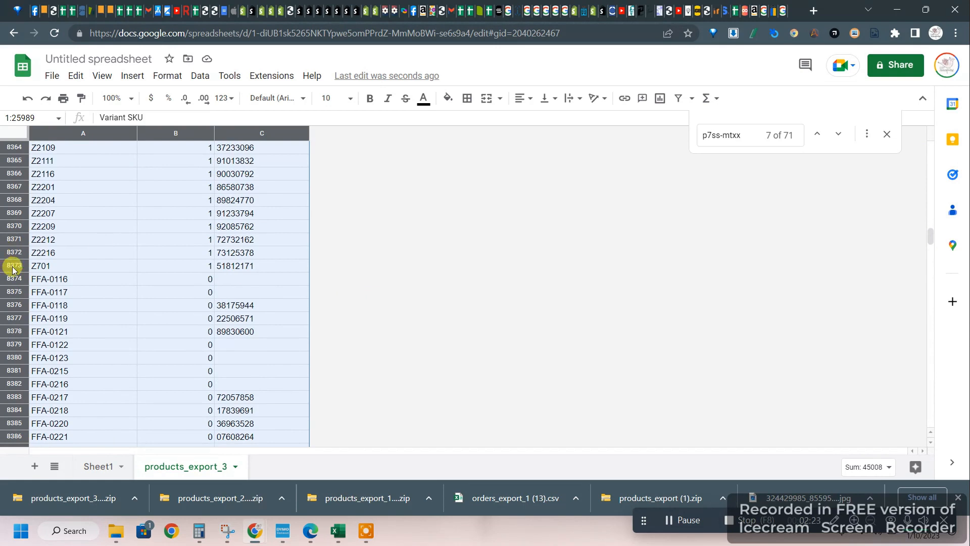
Delete rows 8374 through 25989, from FFA-0116 to the end of the sheet, to remove items without stock
click(15, 278)
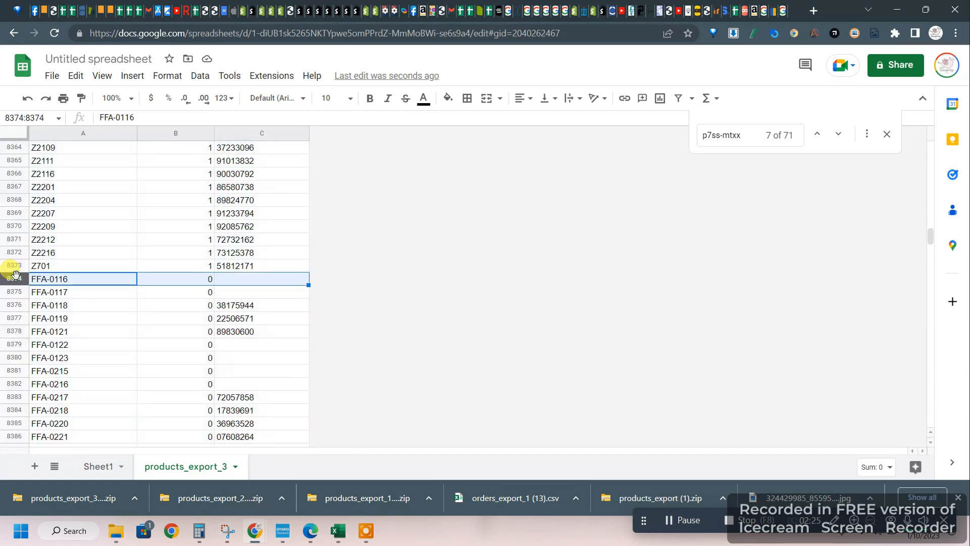
key(ctrl+shift+Down)
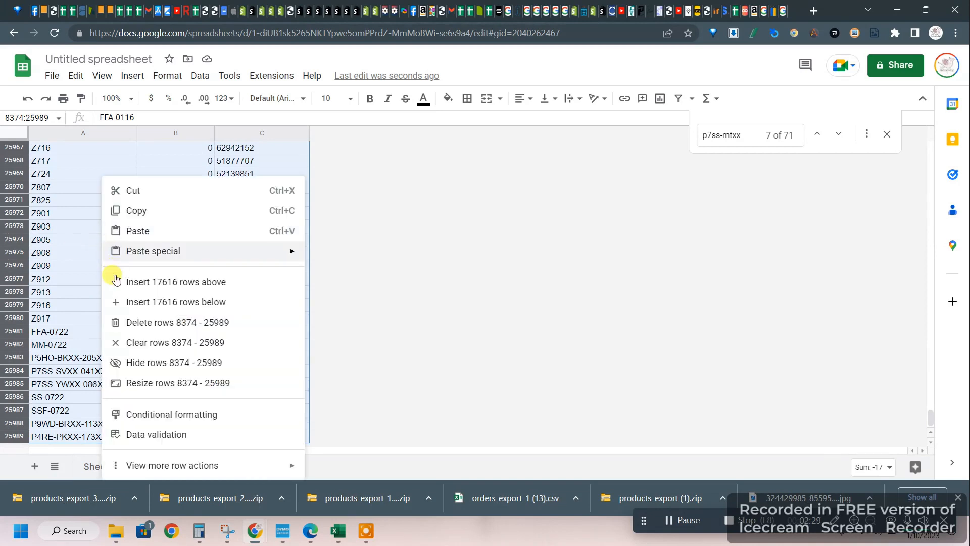
click(136, 322)
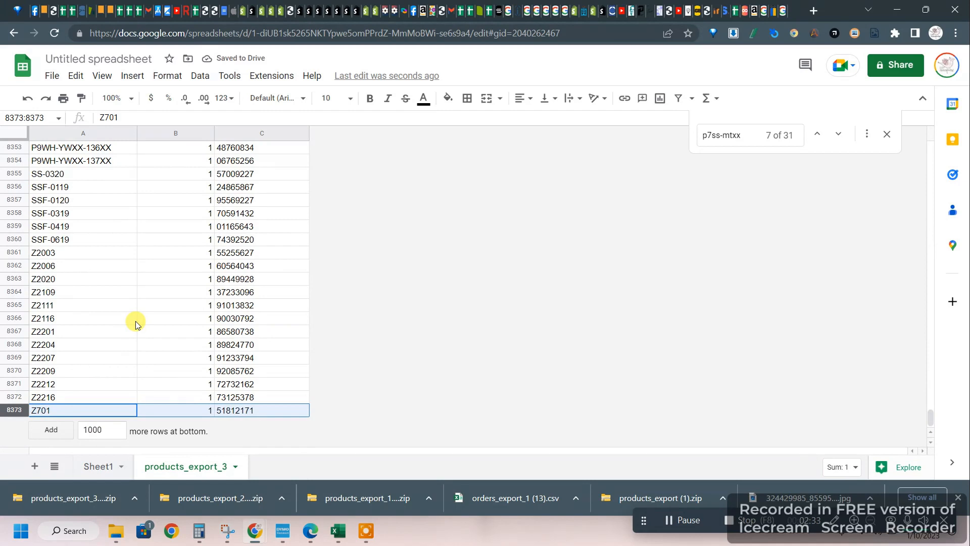
Check the header names on Sheet1, and rename the Variant SKU header in products_export_3 to sku
drag(932, 426, 926, 91)
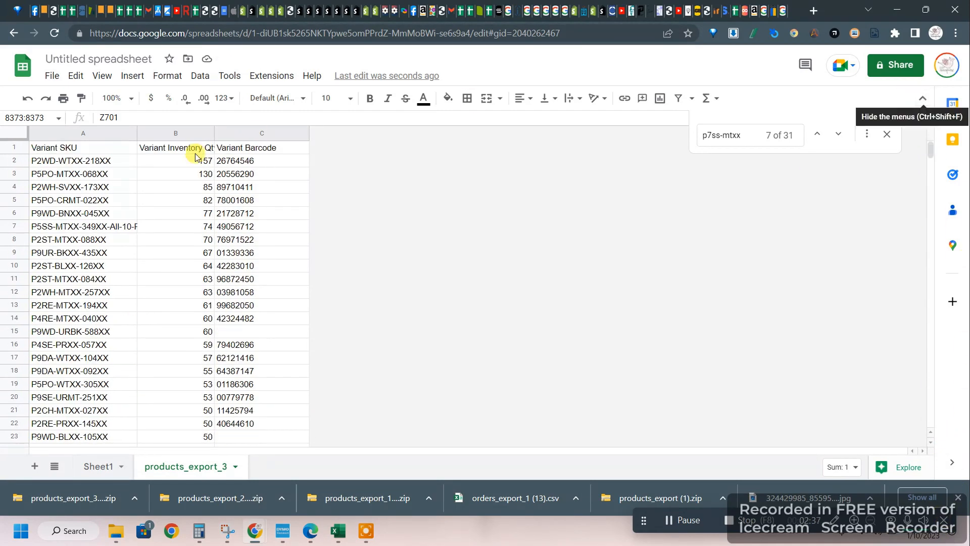
click(90, 468)
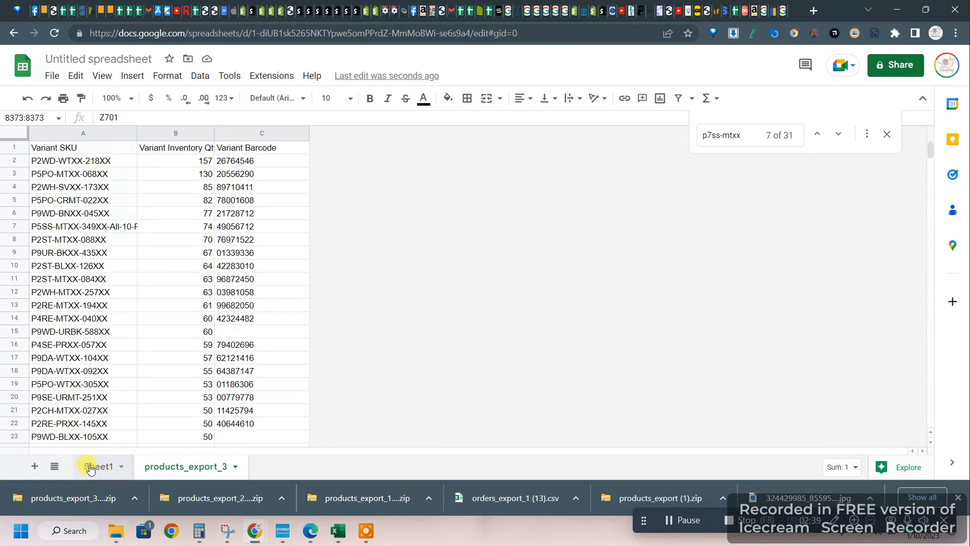
click(145, 468)
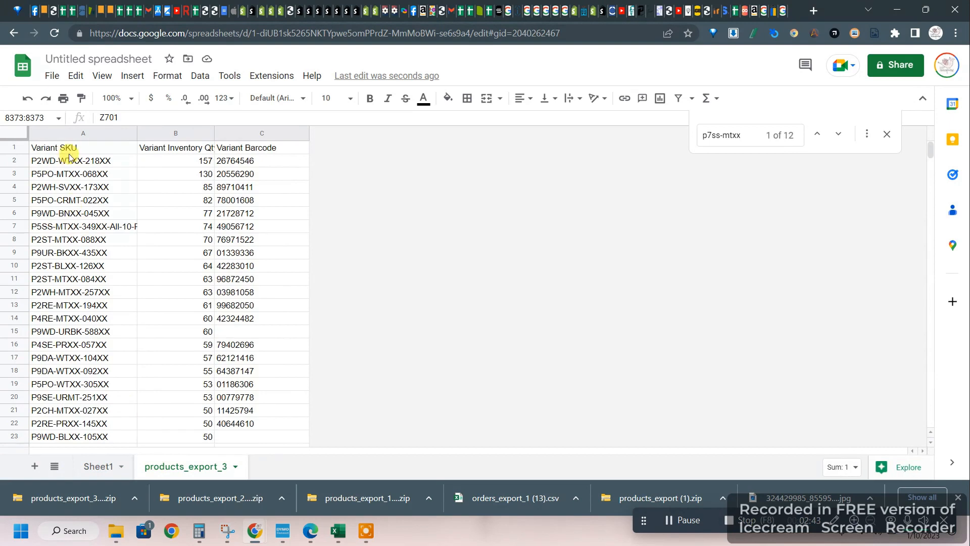
click(69, 149)
text(sku)
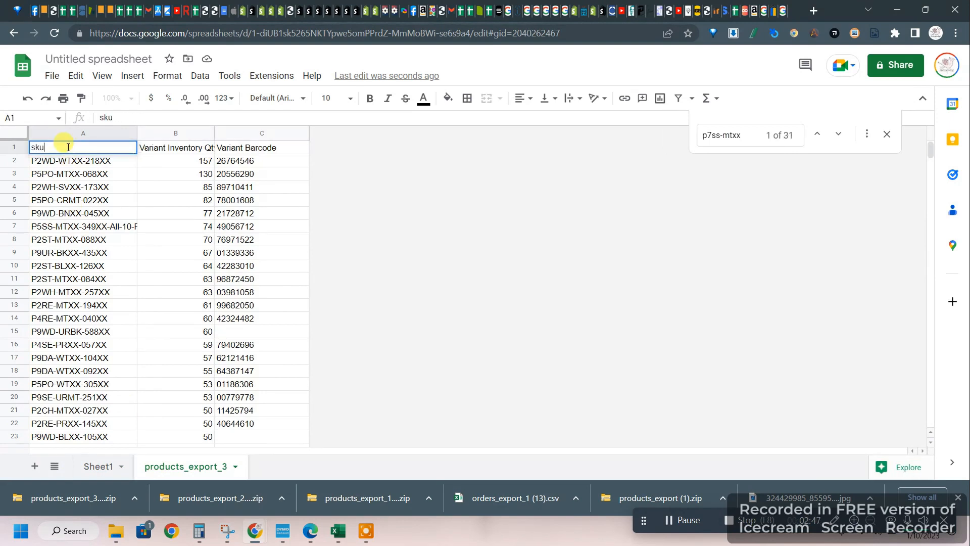
key(Return)
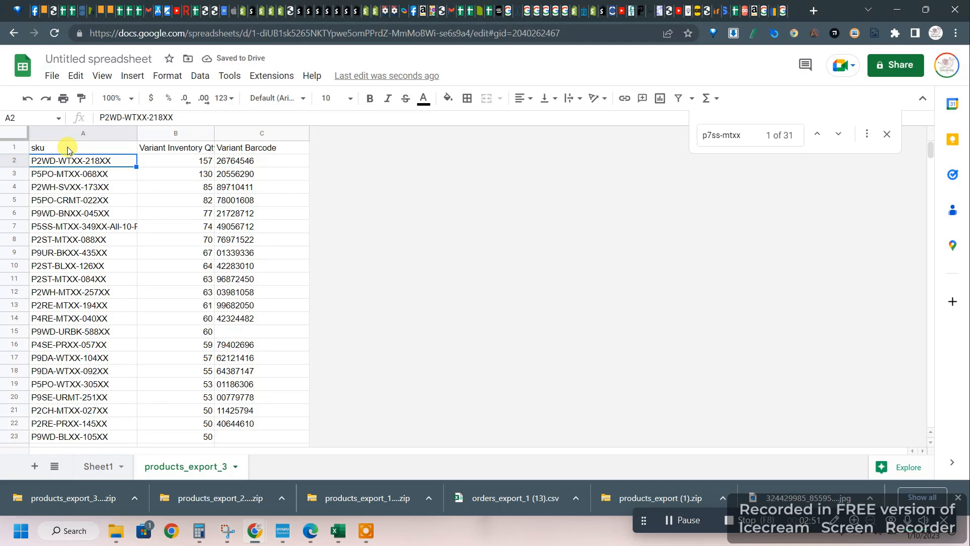
Try deleting the P5SS-MTXX-349XX-All-10-Pair row, and undo the deletion
click(14, 227)
right_click(16, 228)
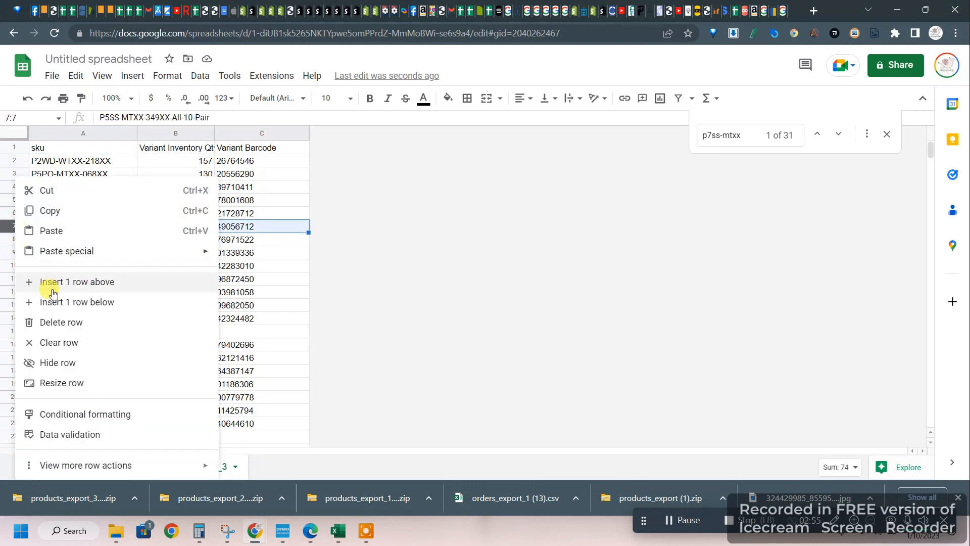
click(51, 322)
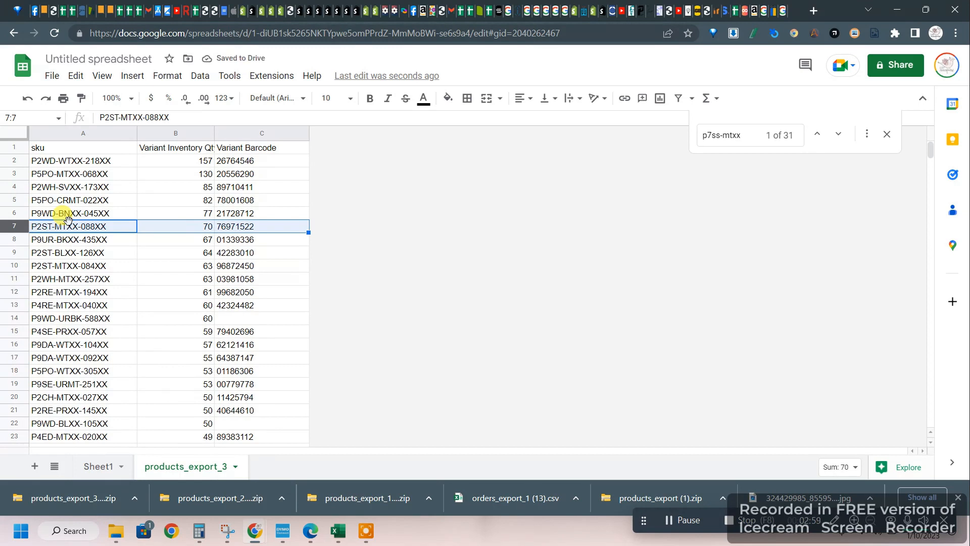
key(ctrl+z)
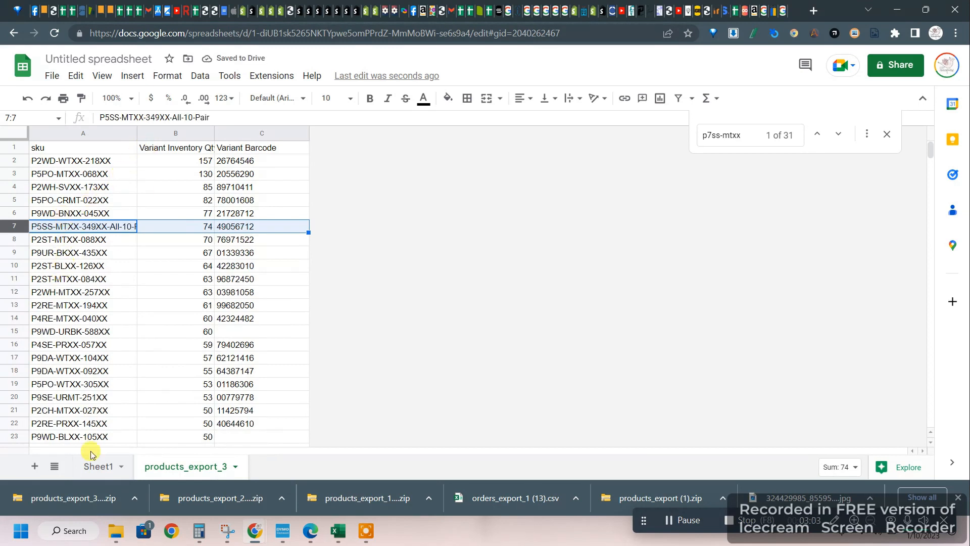
Check the second header name on Sheet1, and rename the Variant Inventory Qty header in products_export_3 to quantity
click(89, 468)
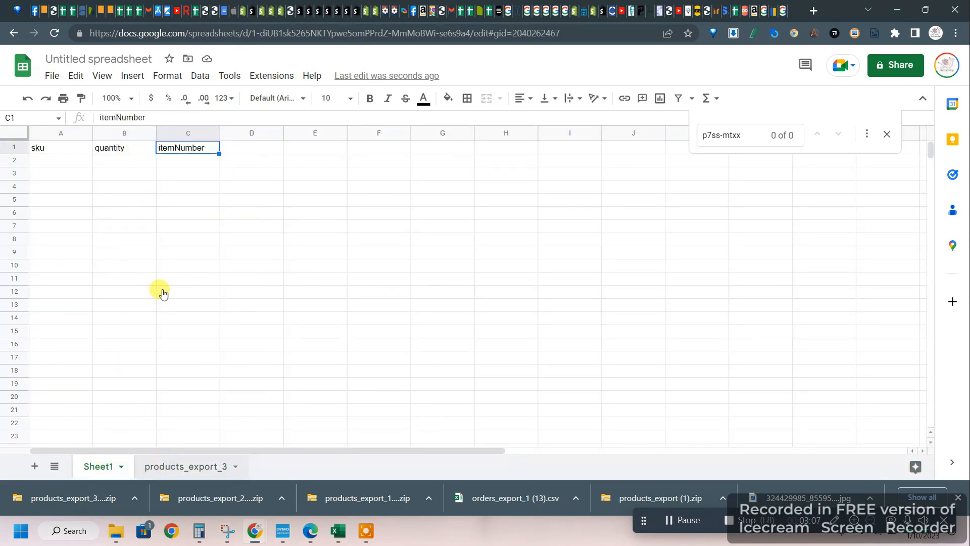
click(170, 466)
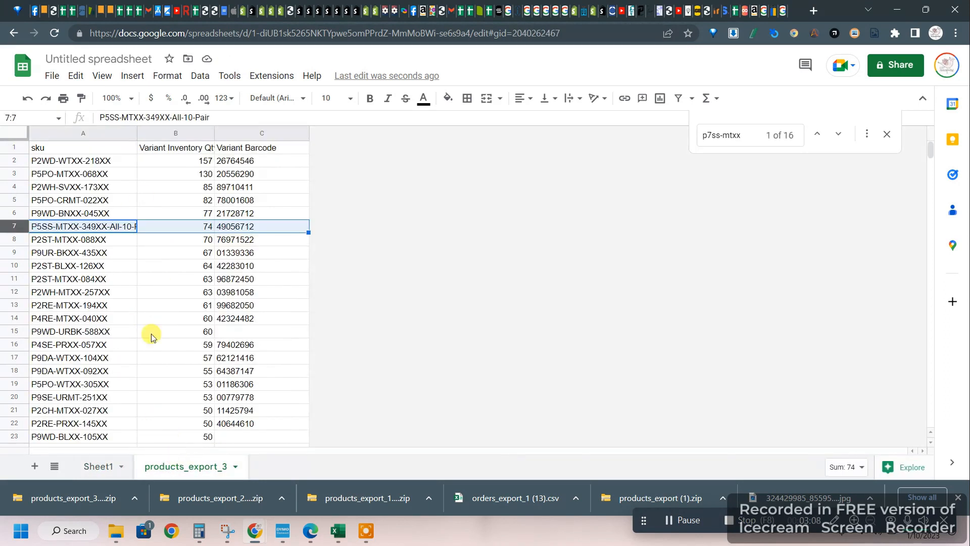
click(168, 143)
text(quanti)
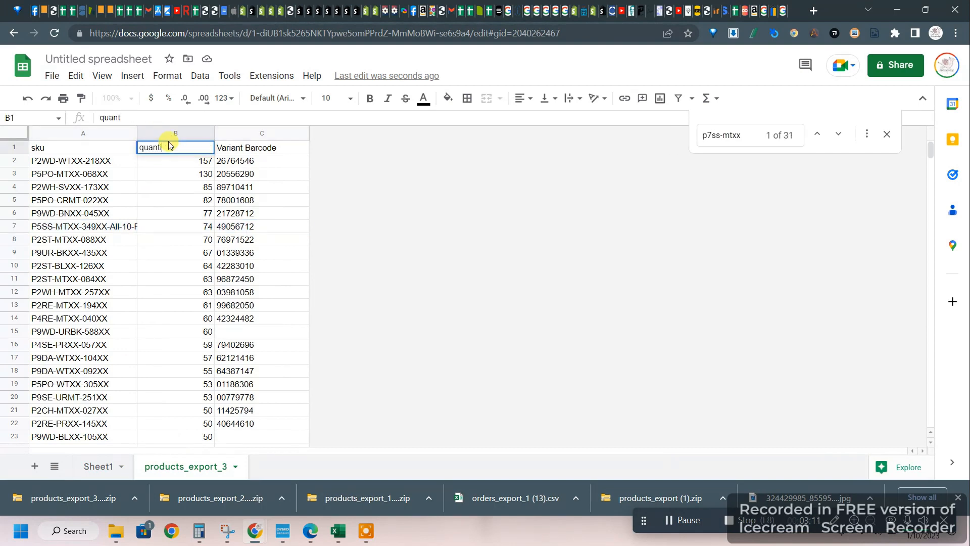
text(ty)
key(Return)
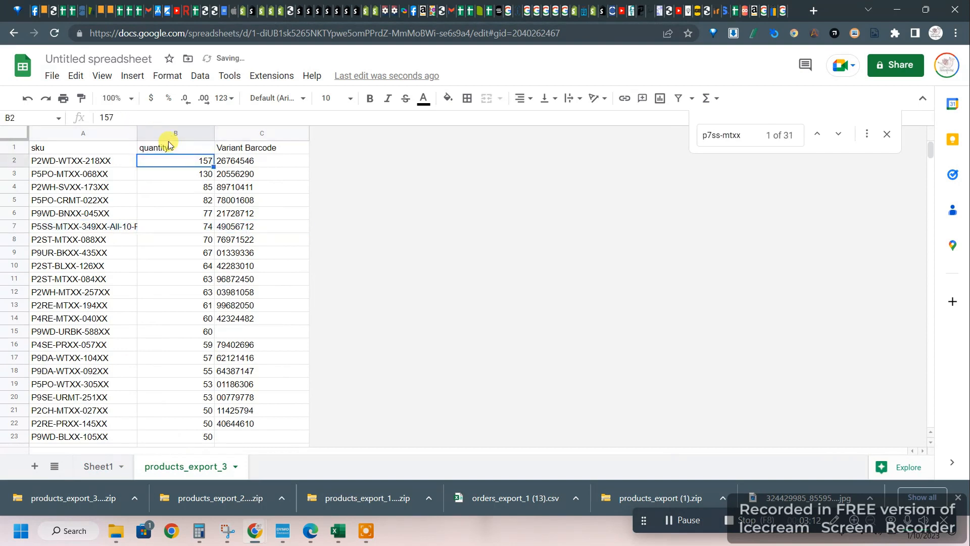
Check the third header name on Sheet1, and rename the Variant Barcode header in products_export_3 to itemNumber
click(97, 461)
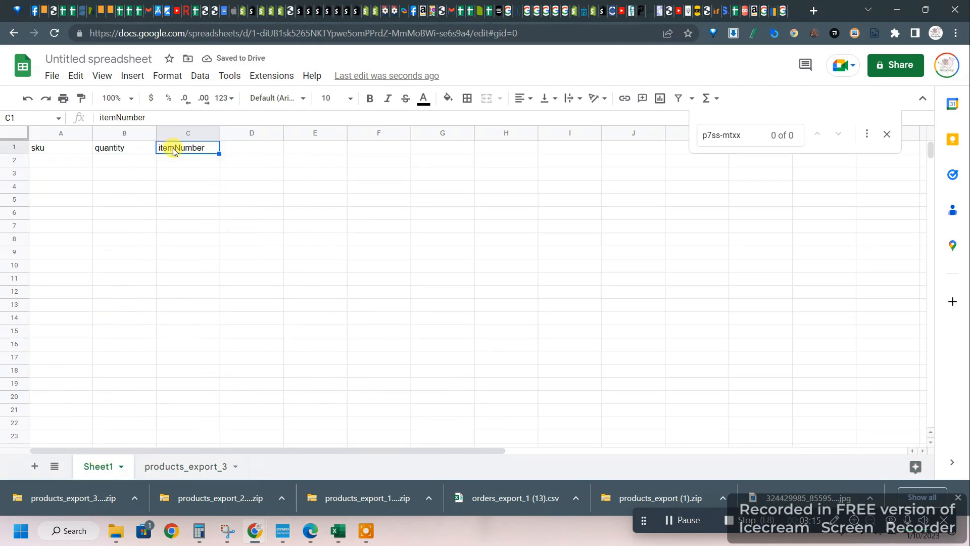
click(177, 465)
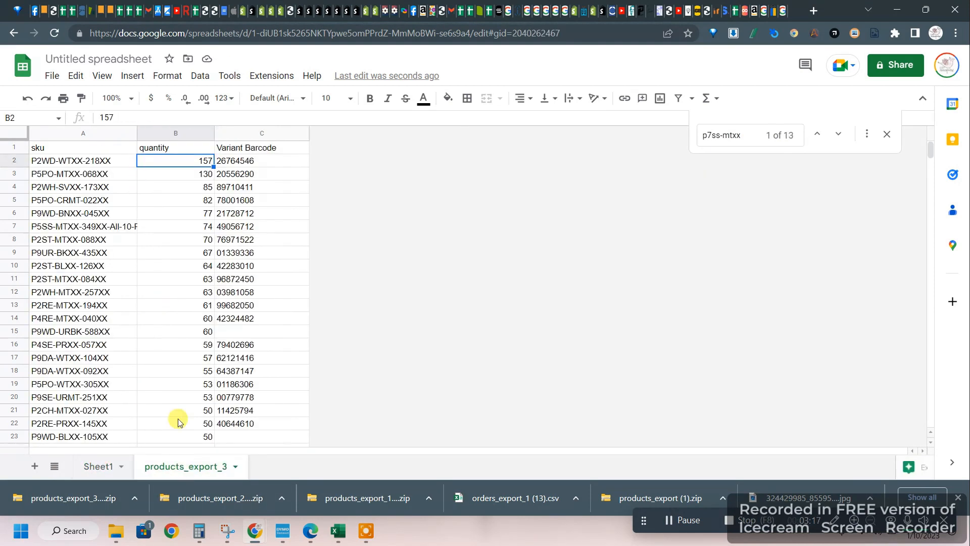
click(252, 148)
key(BackSpace)
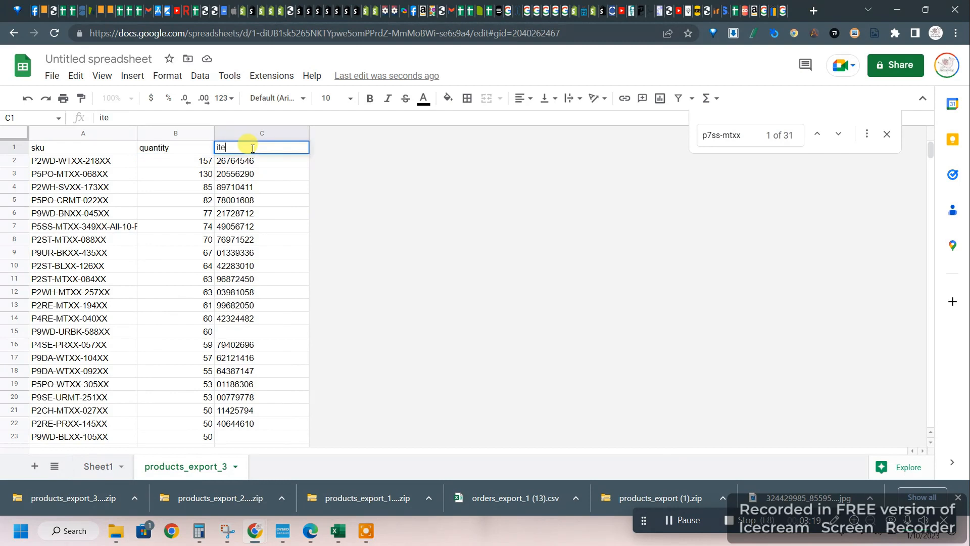
text(itemNumber)
key(Return)
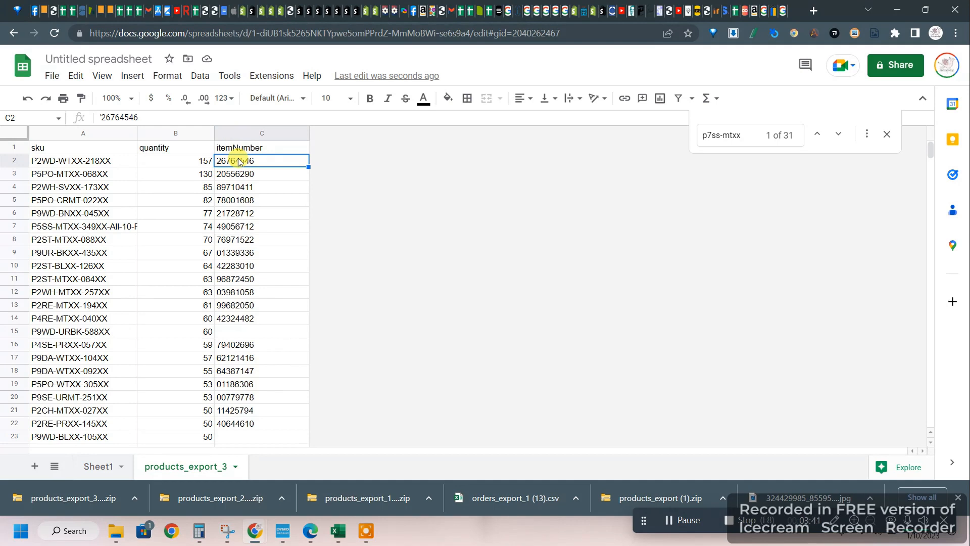
Clear the item numbers in cells C3 through C14, keeping the one in row 2
click(244, 178)
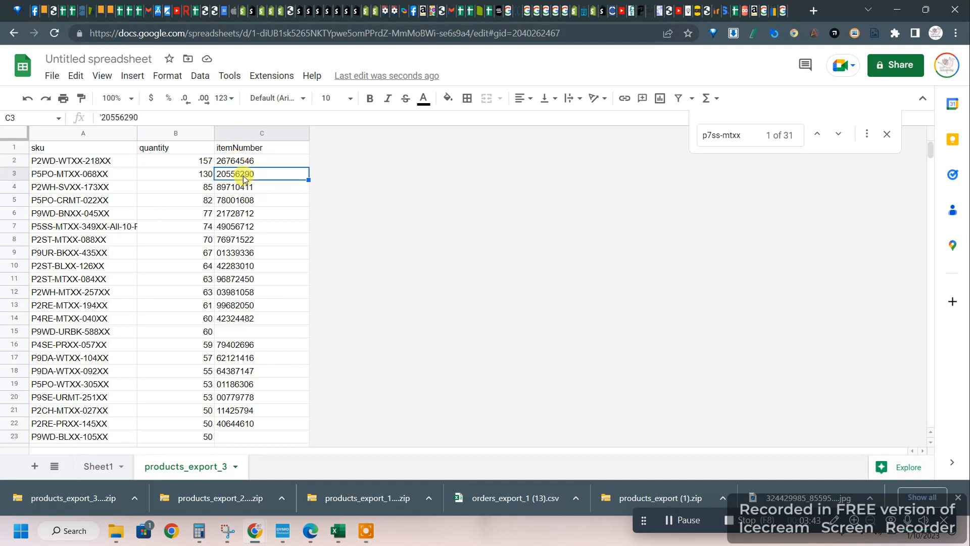
key(ctrl+shift+Down)
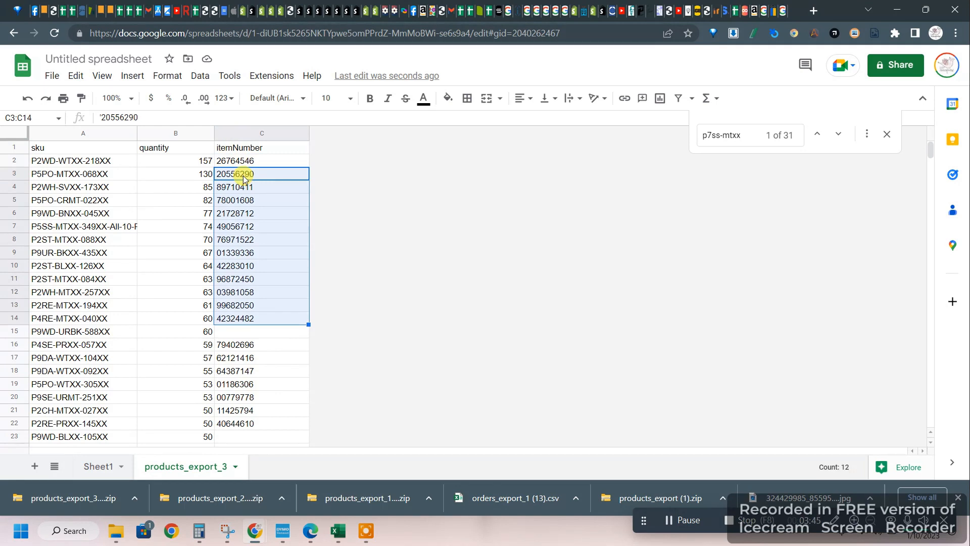
key(Delete)
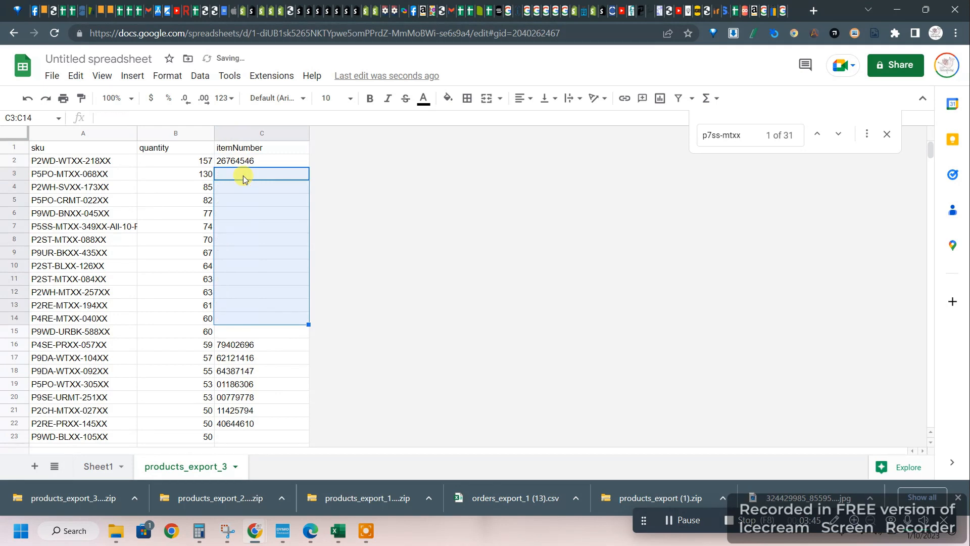
Delete rows 16 through 8373, from P4SE-PRXX-057XX to the end of products_export_3
click(16, 348)
key(ctrl+shift+Down)
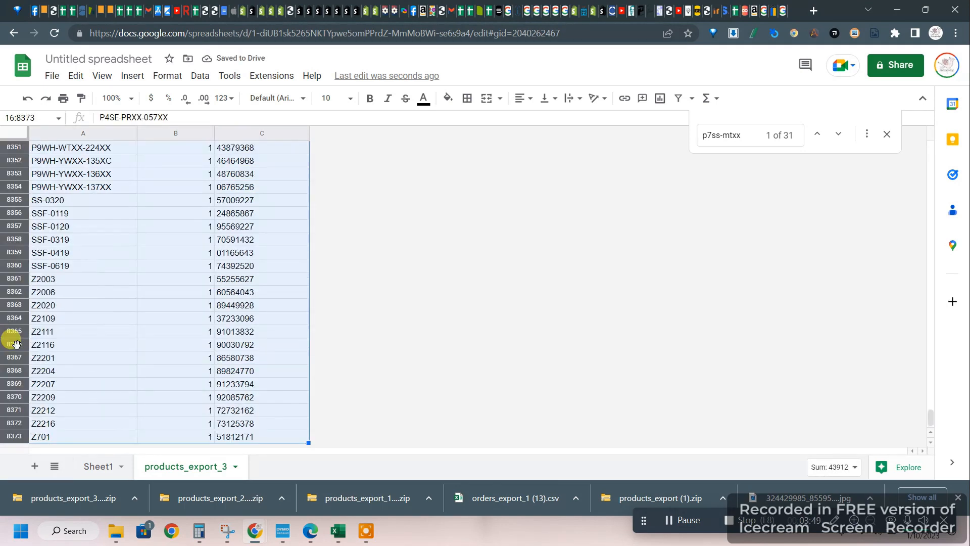
right_click(92, 343)
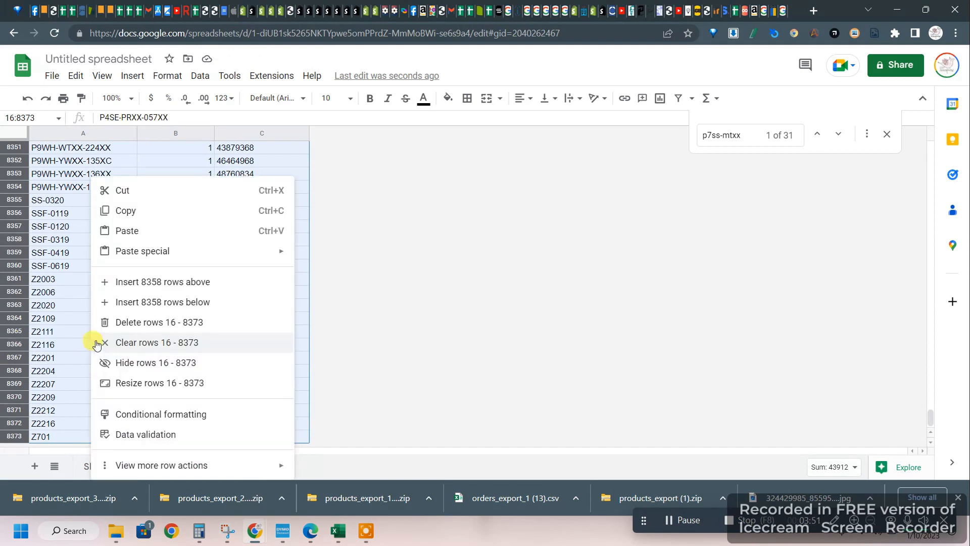
click(124, 329)
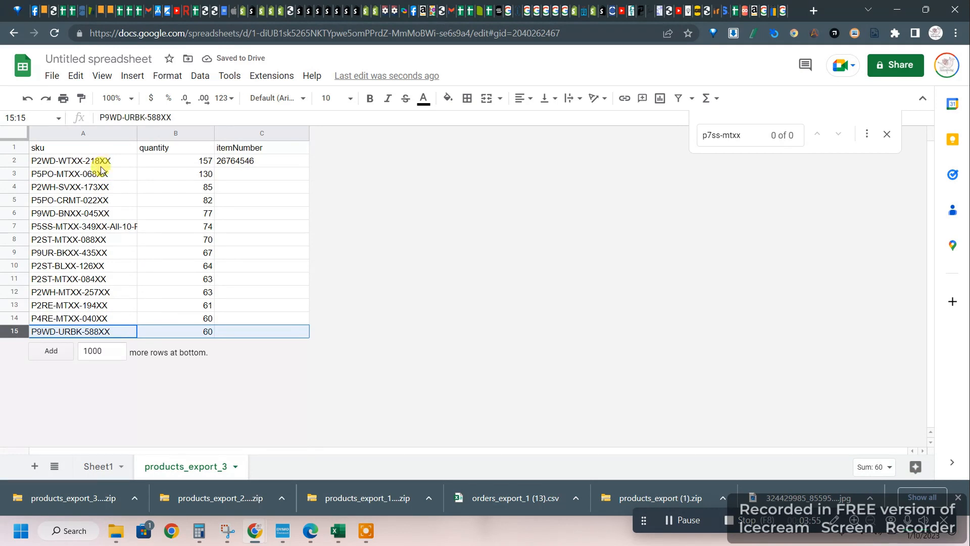
Download the products_export_3 sheet as a Comma Separated Values (.csv) file
click(108, 228)
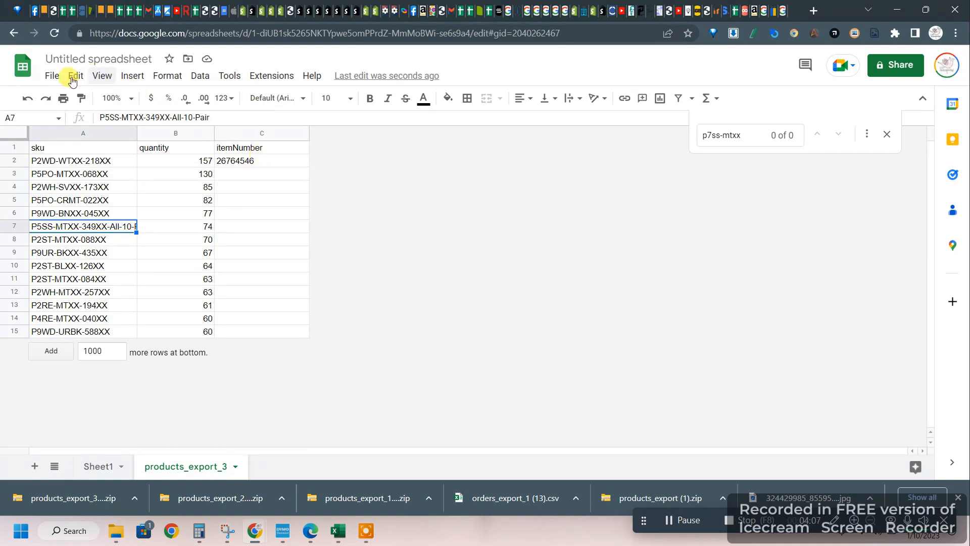
click(55, 77)
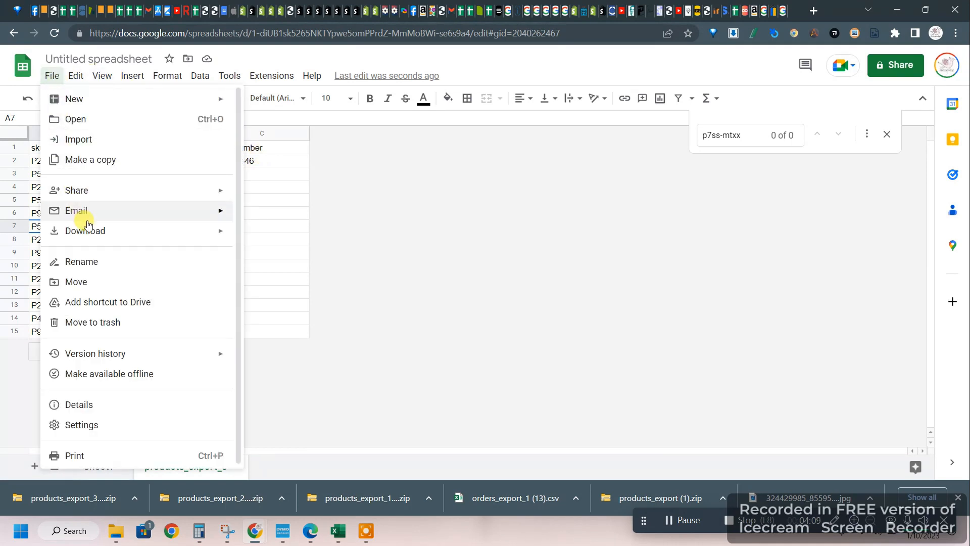
mouse_move(84, 228)
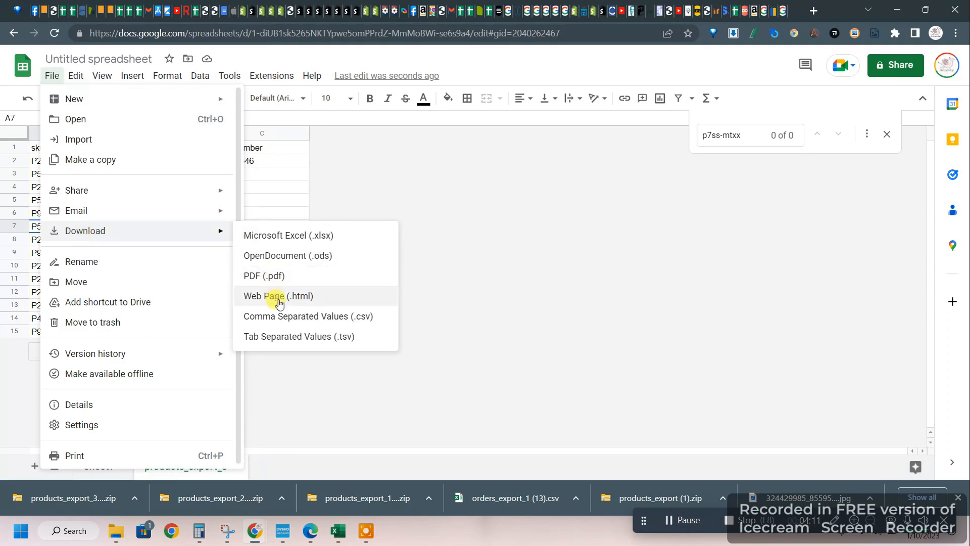
click(282, 317)
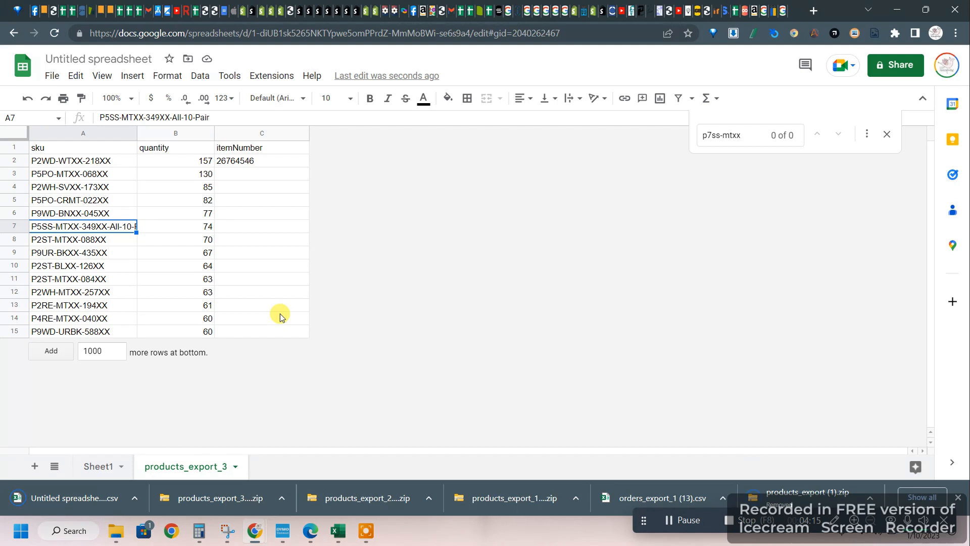
Rename the spreadsheet to premiere upload test, and download products_export_3 as CSV under the new name
click(116, 56)
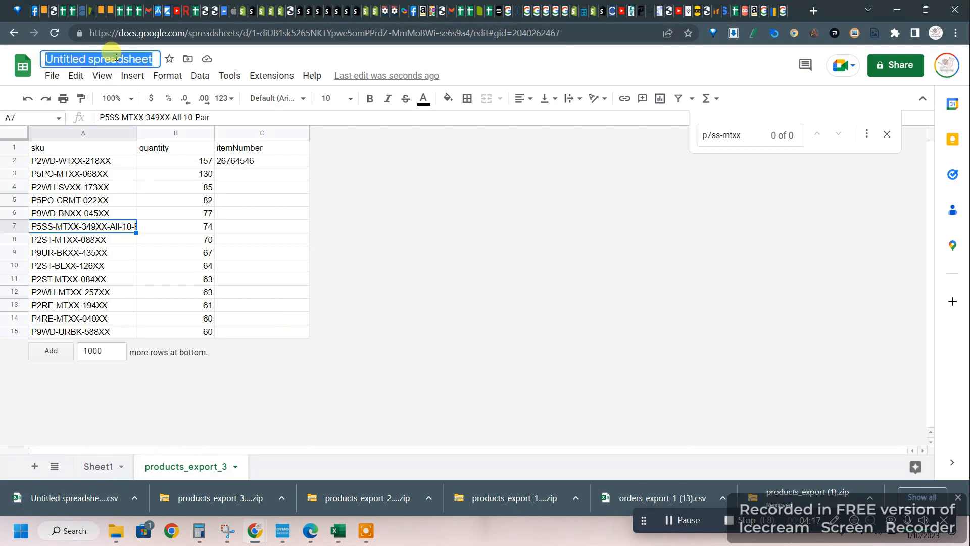
text(prem)
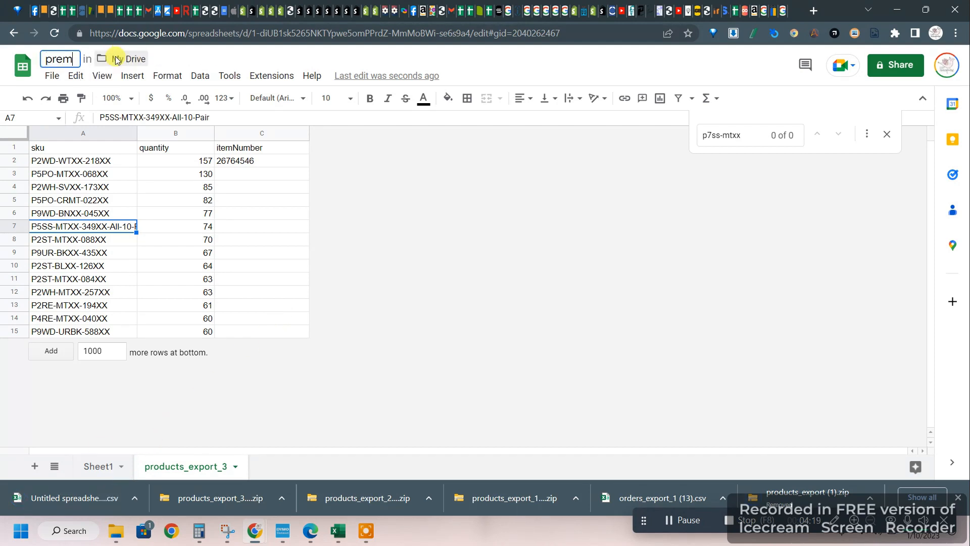
text(iere upl)
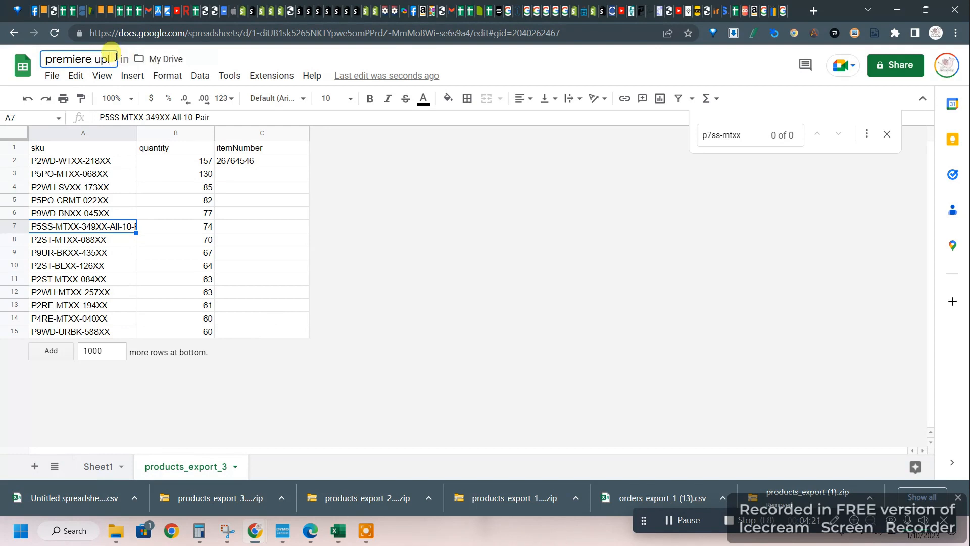
text(oad test)
key(Return)
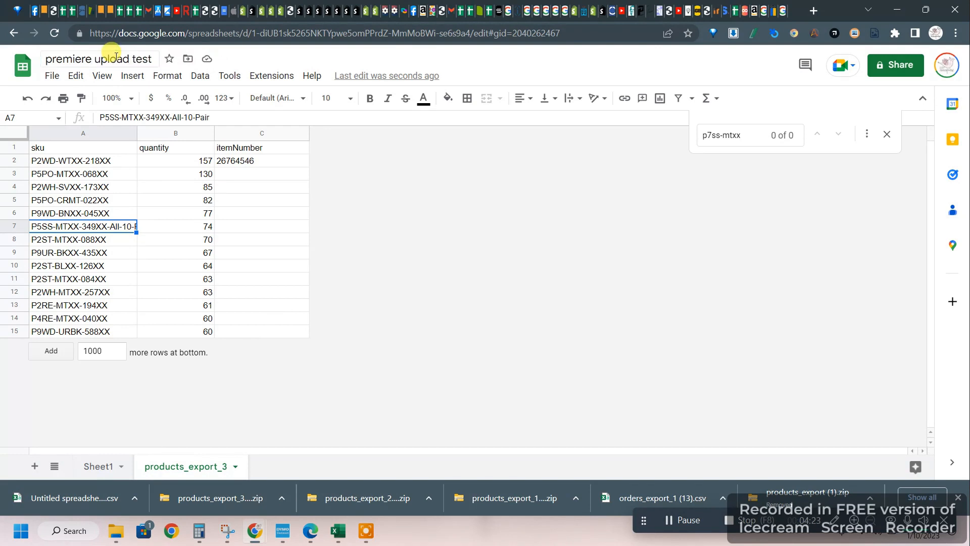
click(50, 80)
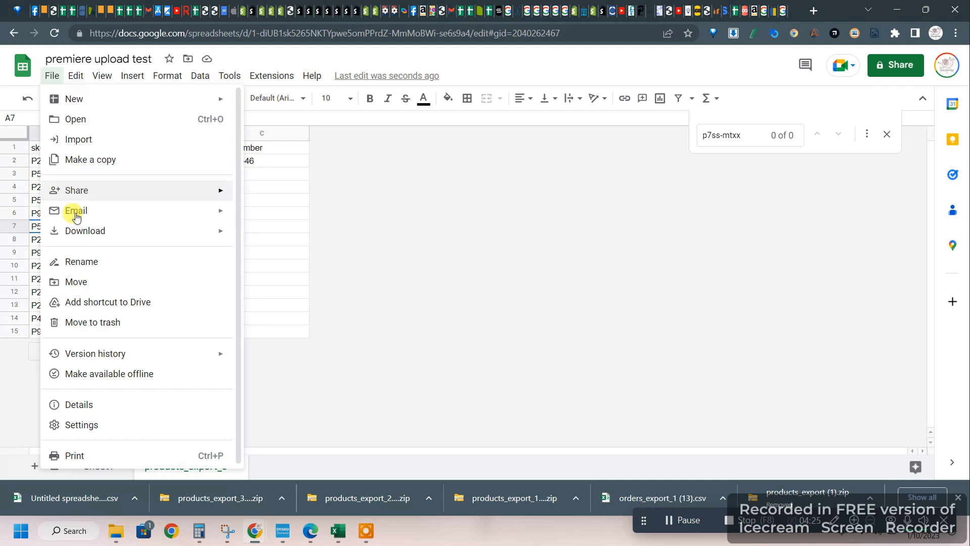
mouse_move(80, 231)
click(282, 315)
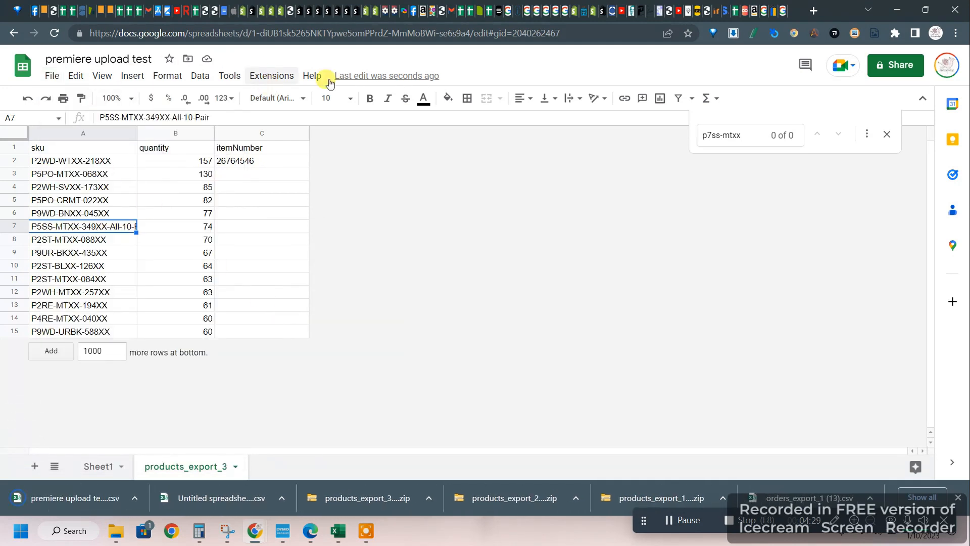
Switch to the Paparazzi site, open Personal Inventory Management, and review the file format requirements for uploads
click(257, 533)
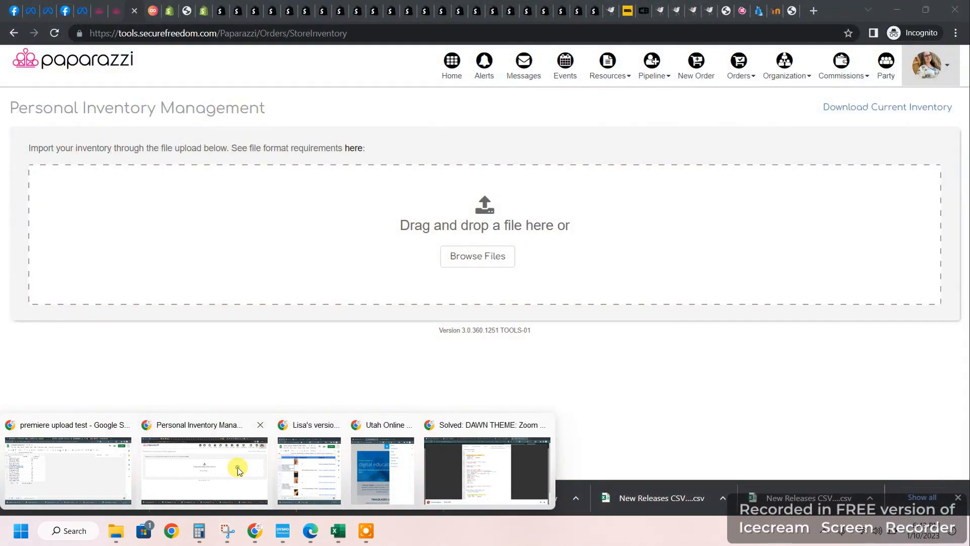
click(253, 470)
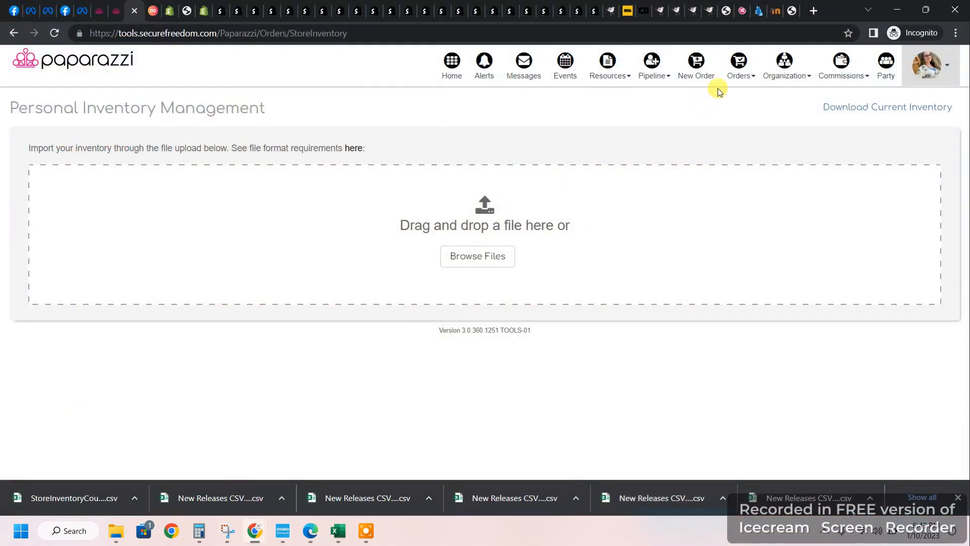
click(739, 64)
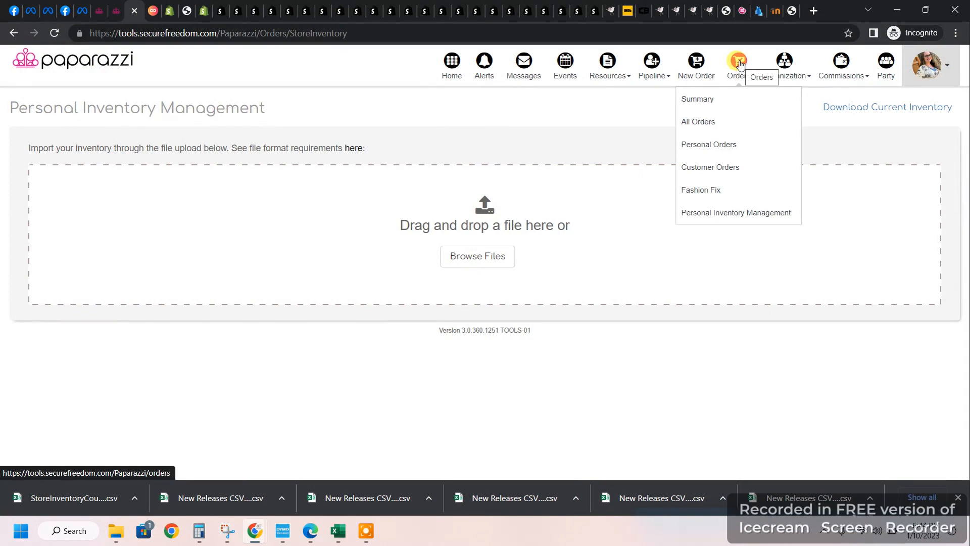
click(724, 214)
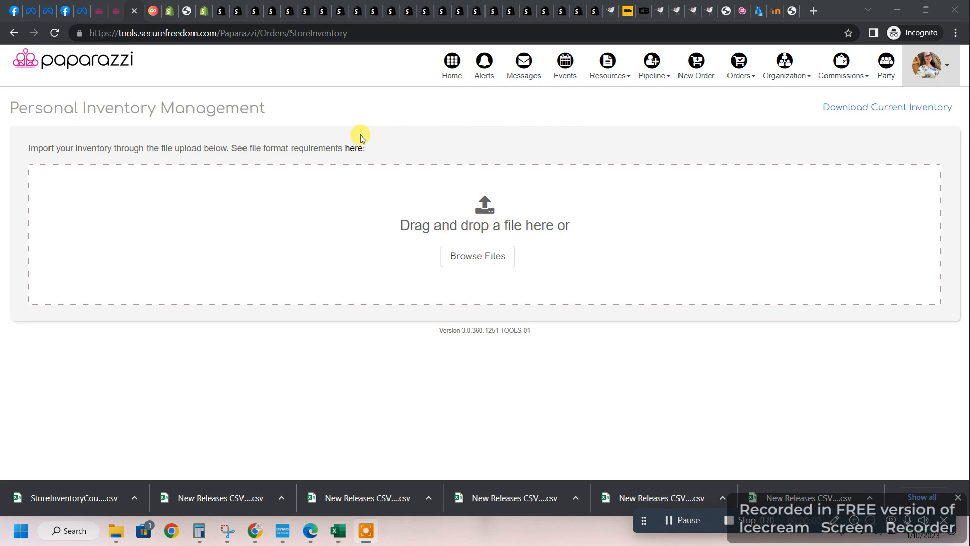
click(357, 147)
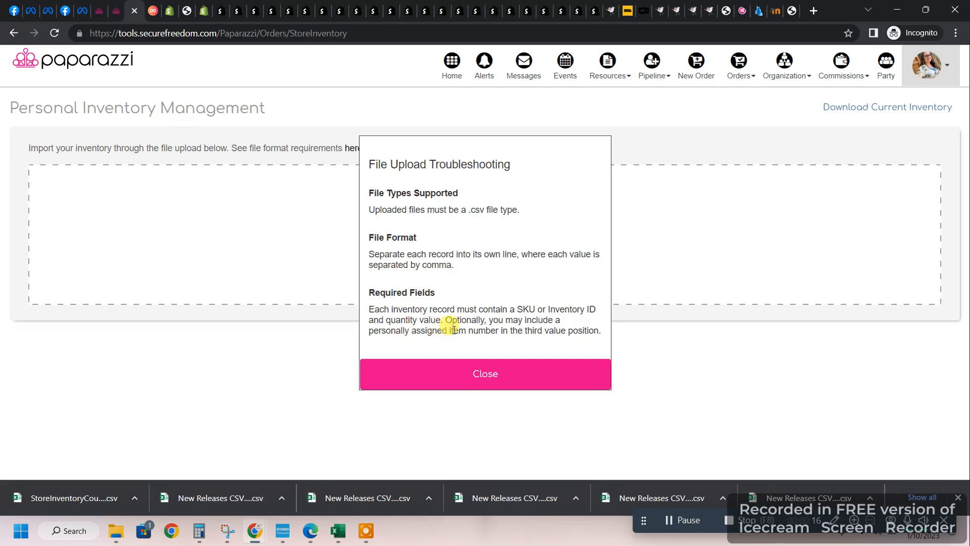
click(514, 372)
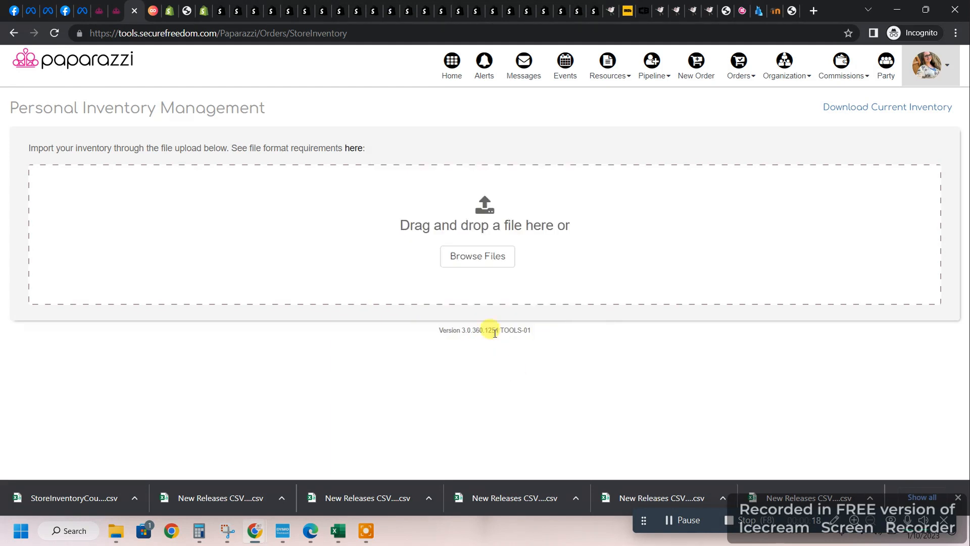
Try to upload premiere upload test - products_export_3.csv from Downloads as the personal inventory
click(475, 270)
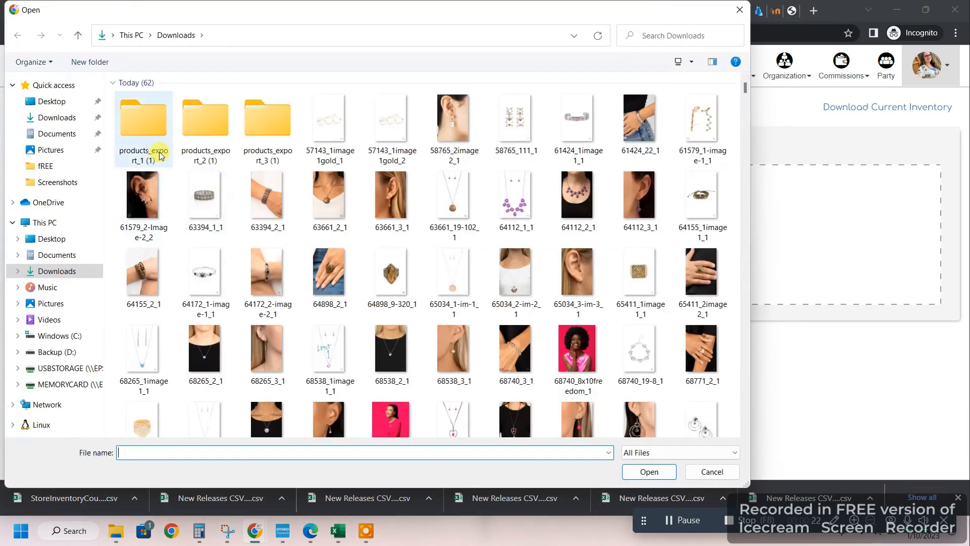
scroll(368, 206, down, 5)
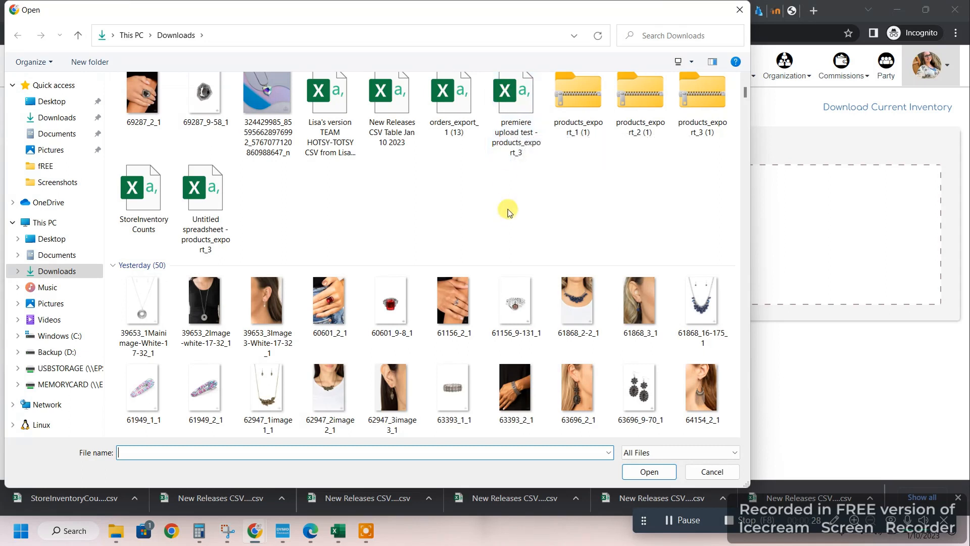
click(518, 106)
double_click(518, 105)
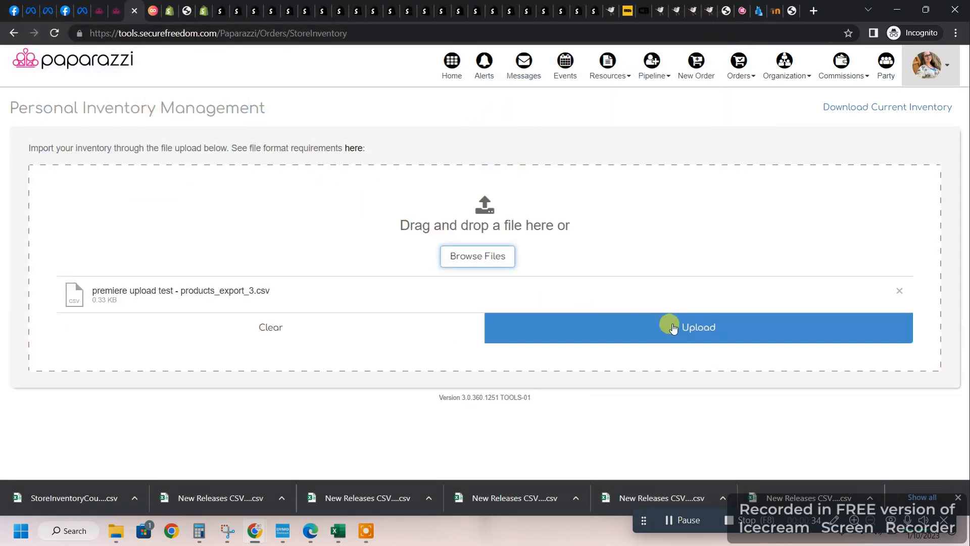
click(695, 329)
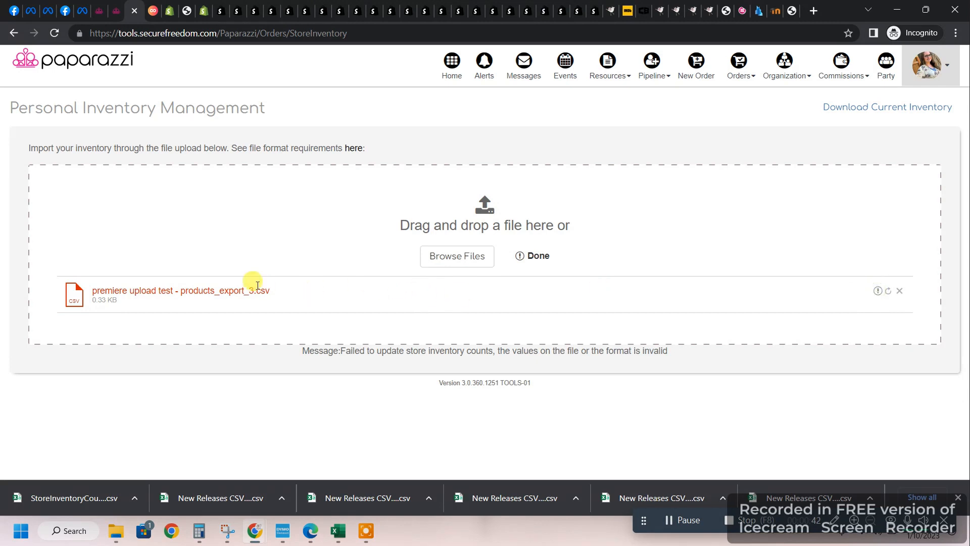
Examine the upload's result message and file name, and return to the premiere upload test spreadsheet in Google Sheets
double_click(241, 292)
triple_click(241, 292)
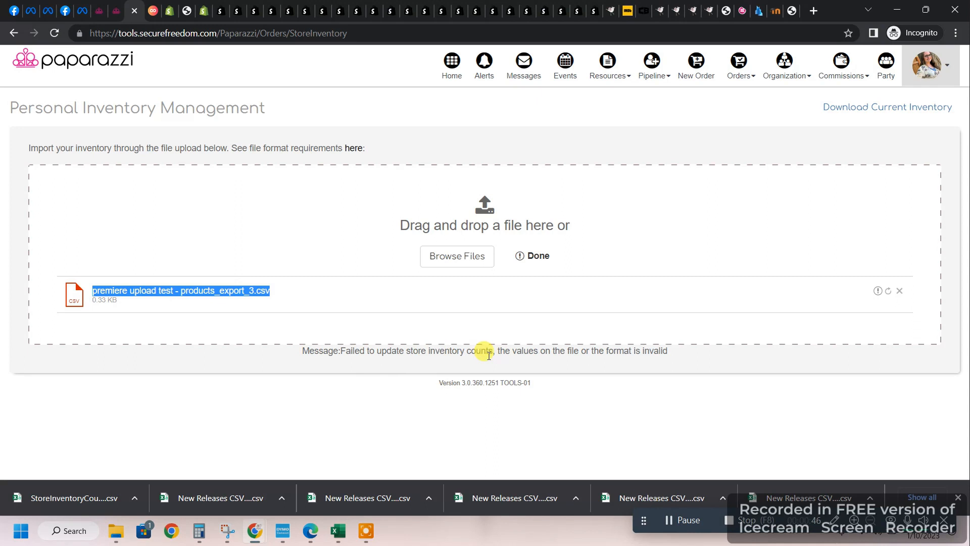
drag(533, 353, 671, 356)
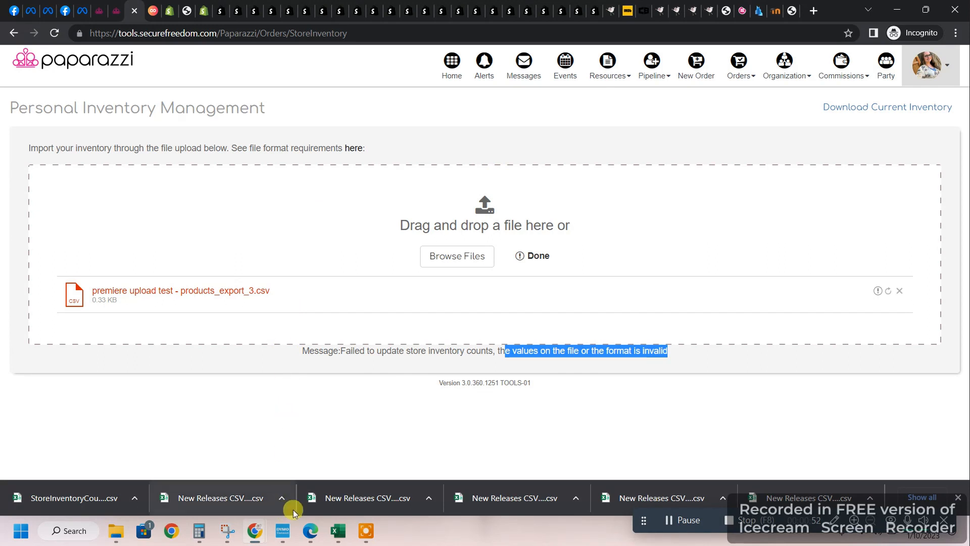
mouse_move(338, 531)
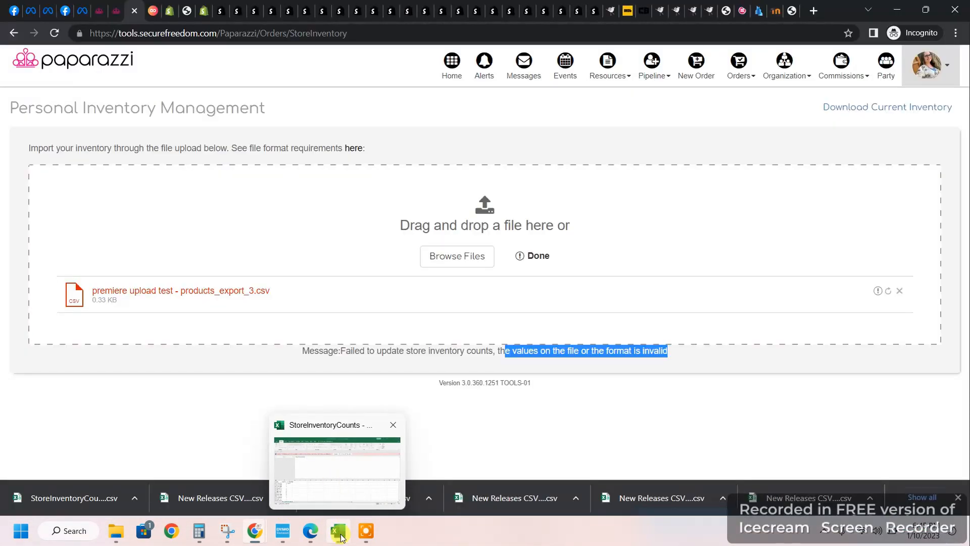
mouse_move(254, 531)
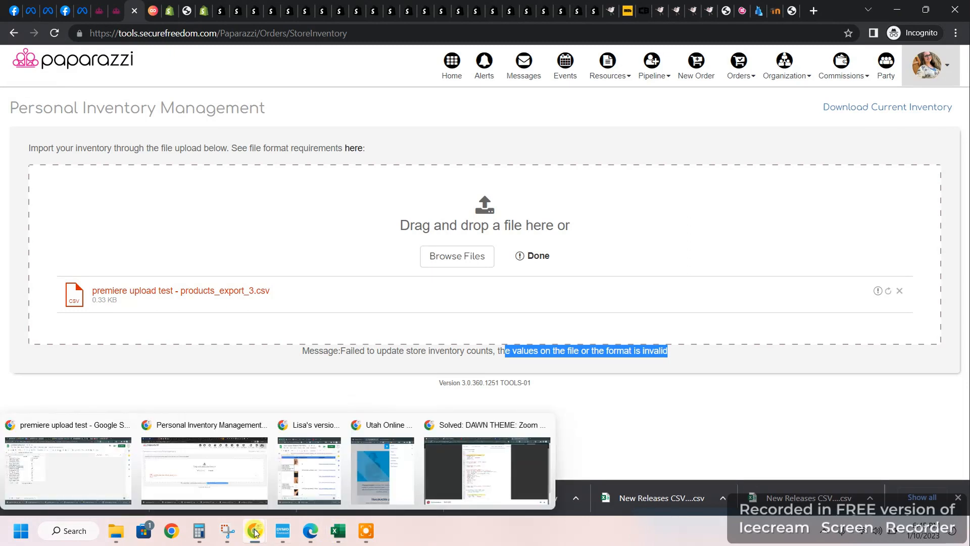
click(104, 462)
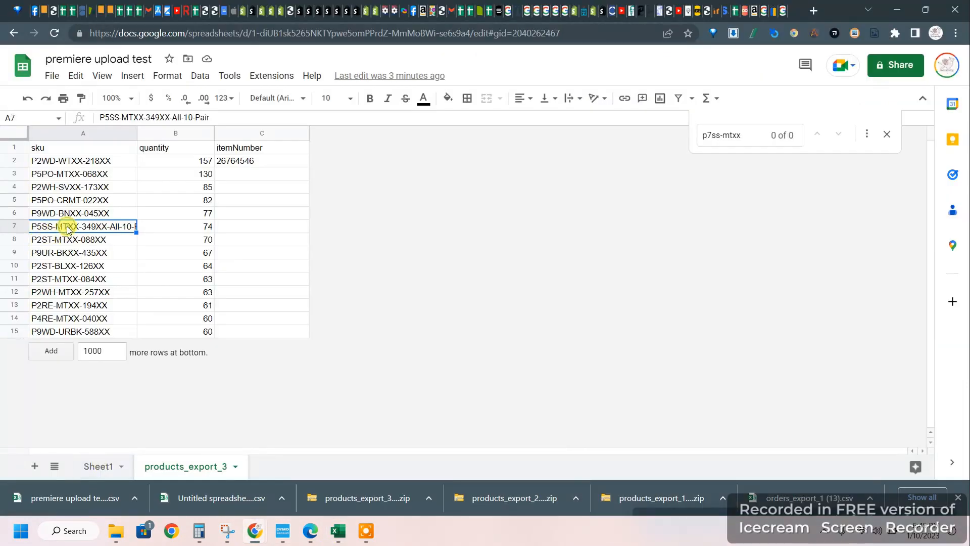
Widen the sku column to fit its longest entry, and delete row 7 containing P5SS-MTXX-349XX-All-10-Pair
drag(135, 129, 215, 130)
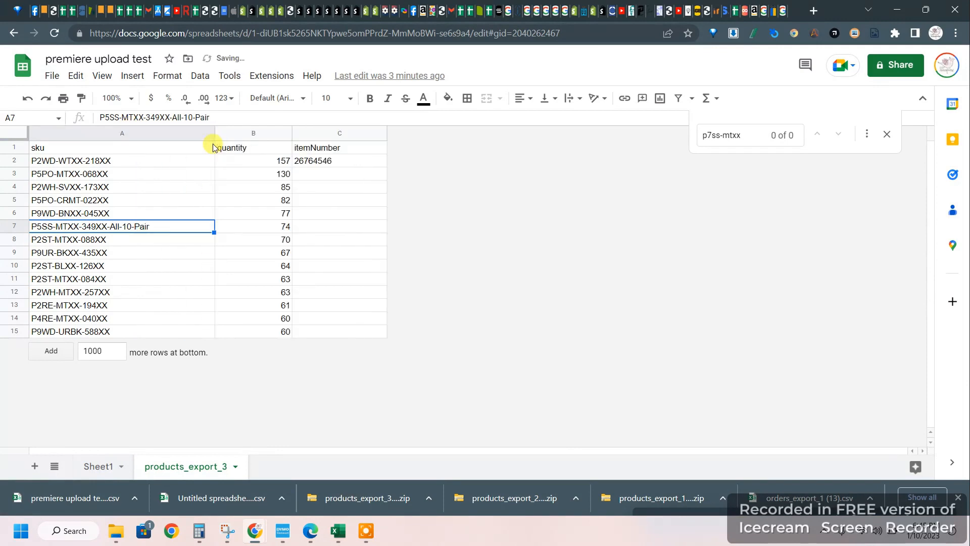
click(20, 227)
right_click(20, 227)
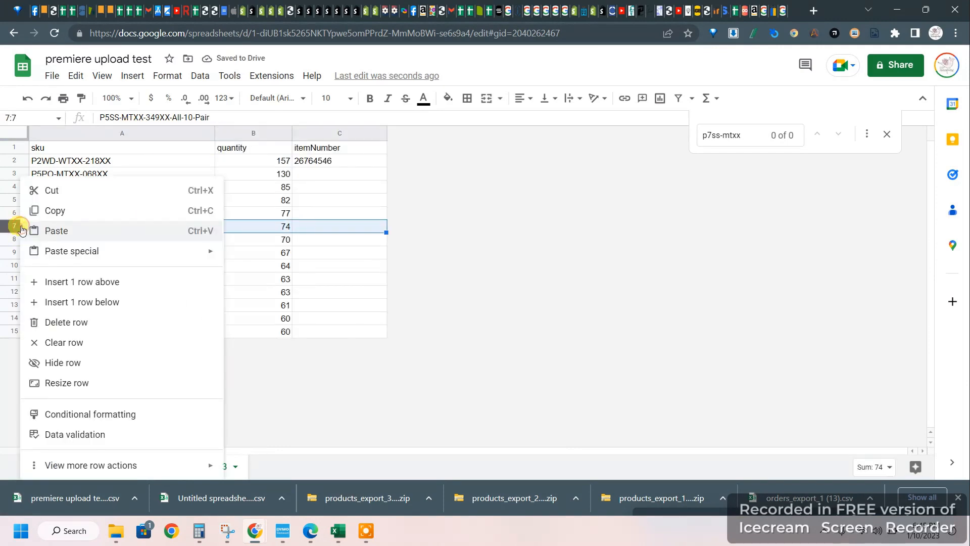
click(64, 321)
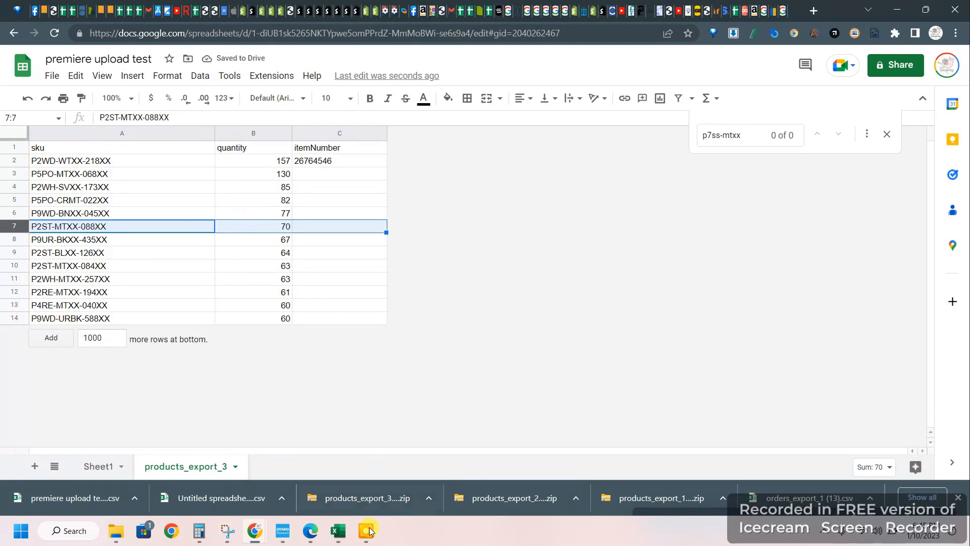
mouse_move(372, 534)
click(371, 481)
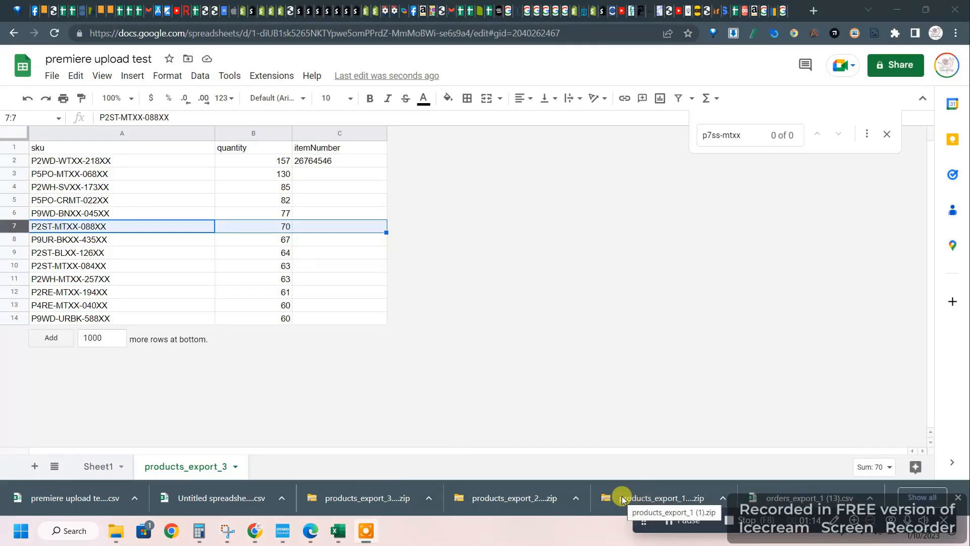
click(682, 523)
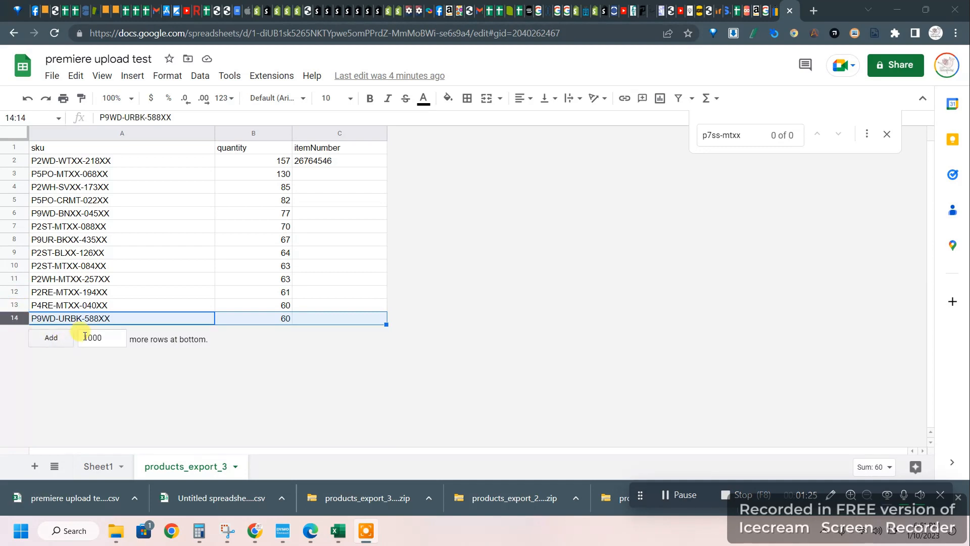
drag(90, 338, 137, 338)
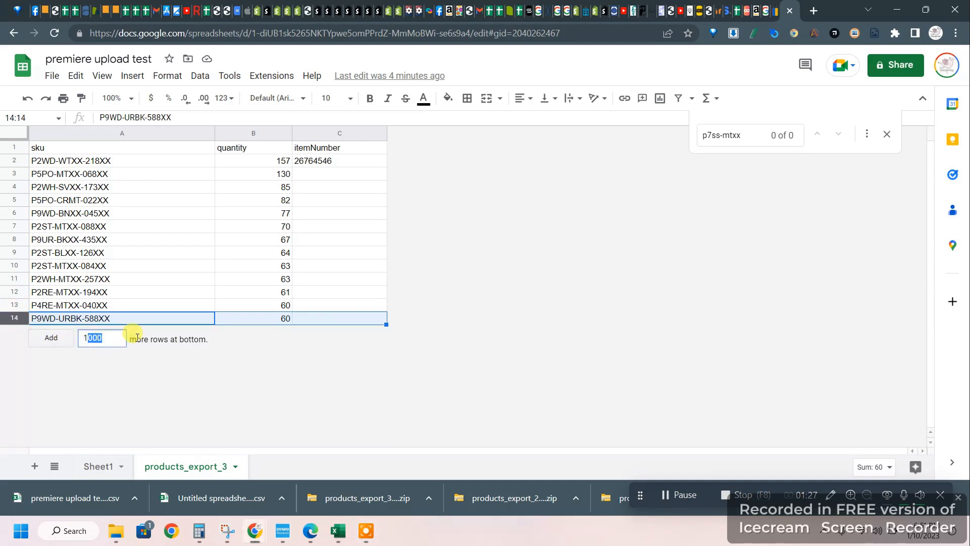
key(Return)
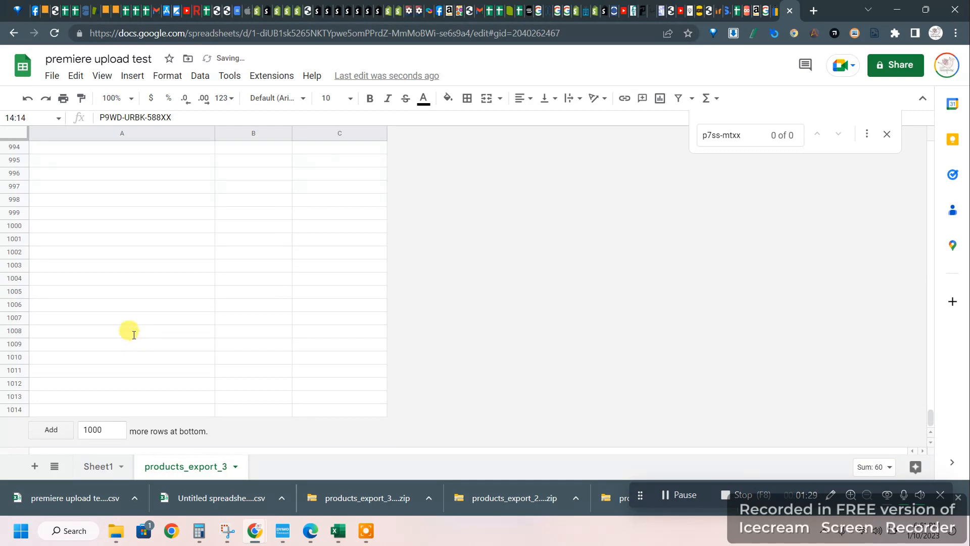
key(ctrl+z)
Add 1 blank row at the bottom of the products_export_3 sheet
click(116, 331)
key(BackSpace)
key(BackSpace)
key(Return)
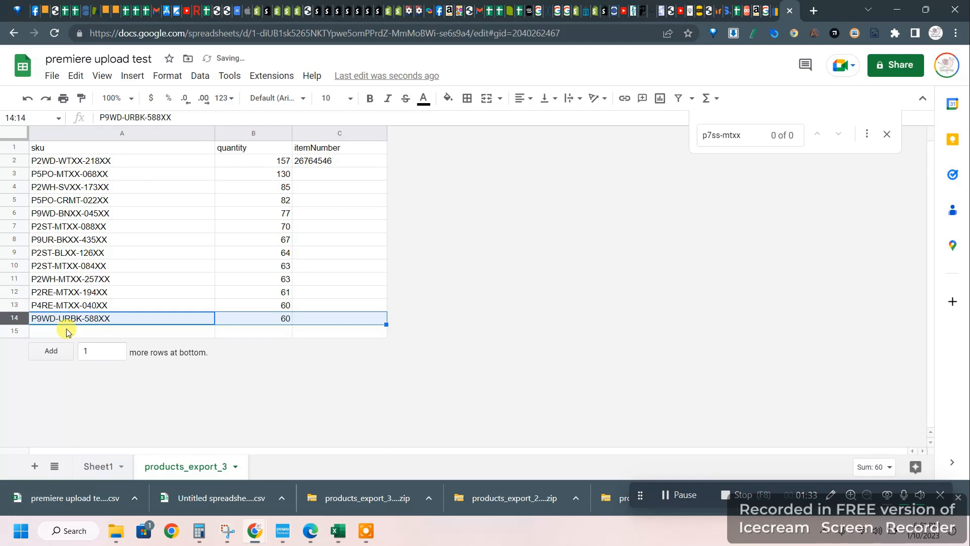
Copy the P9WD-URBK-588XX row into row 15 and set the copy's quantity to 1
click(19, 329)
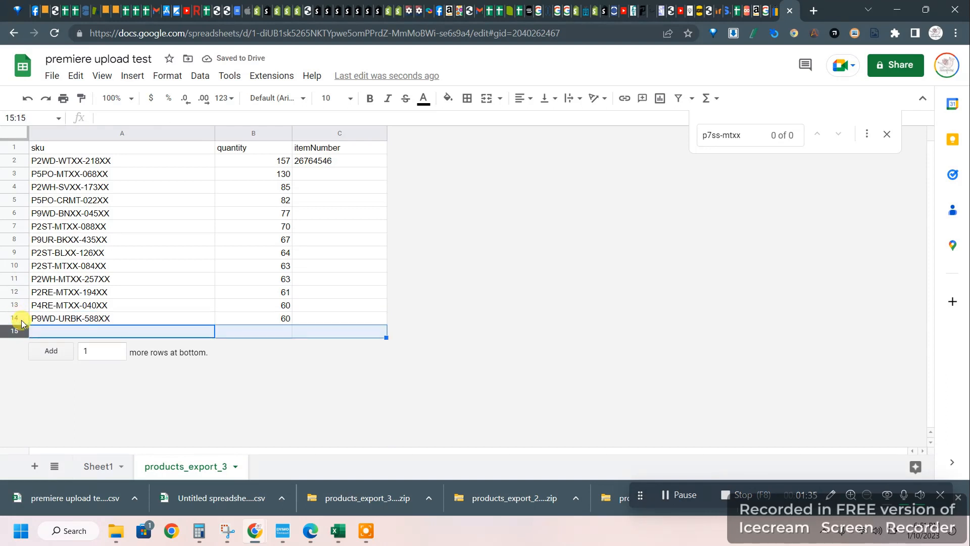
click(15, 318)
key(ctrl+c)
click(48, 336)
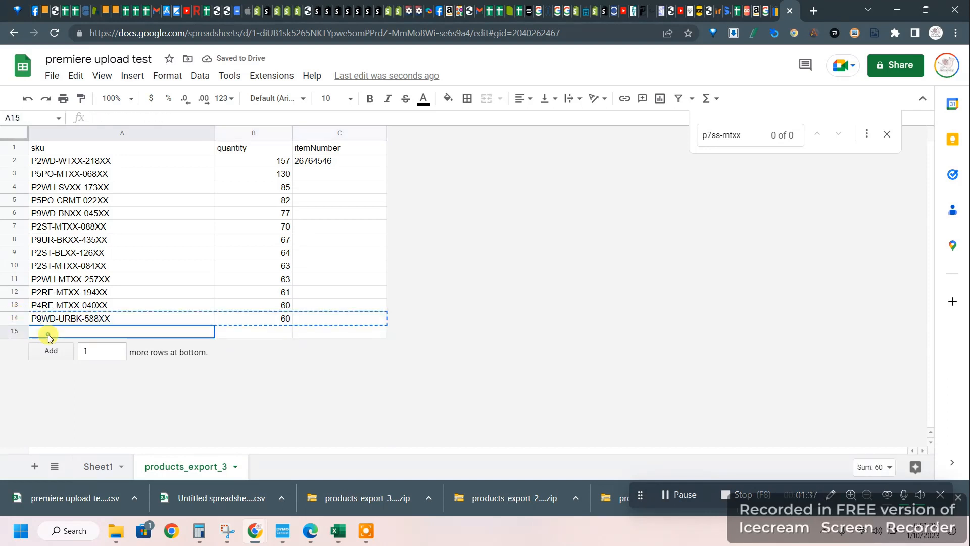
key(ctrl+v)
click(247, 335)
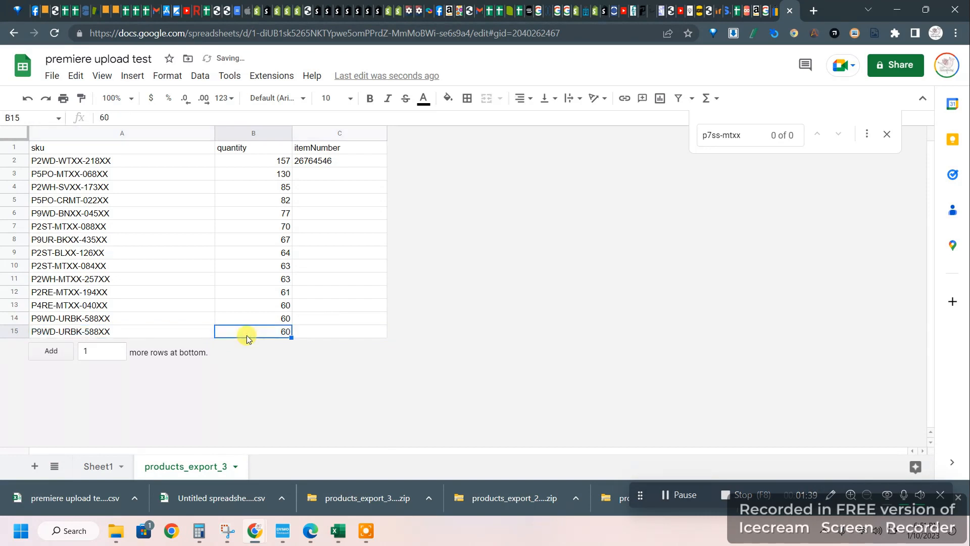
key(BackSpace)
text(1)
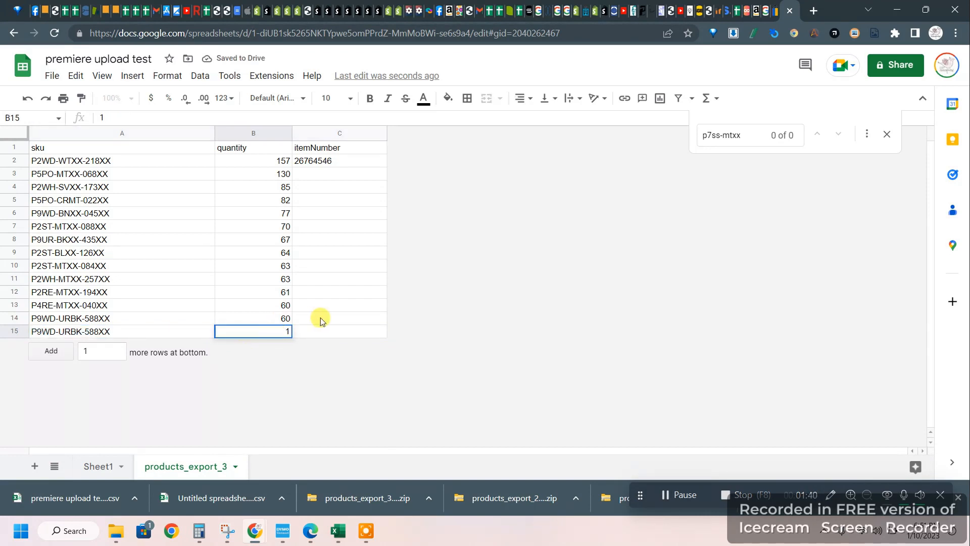
click(342, 332)
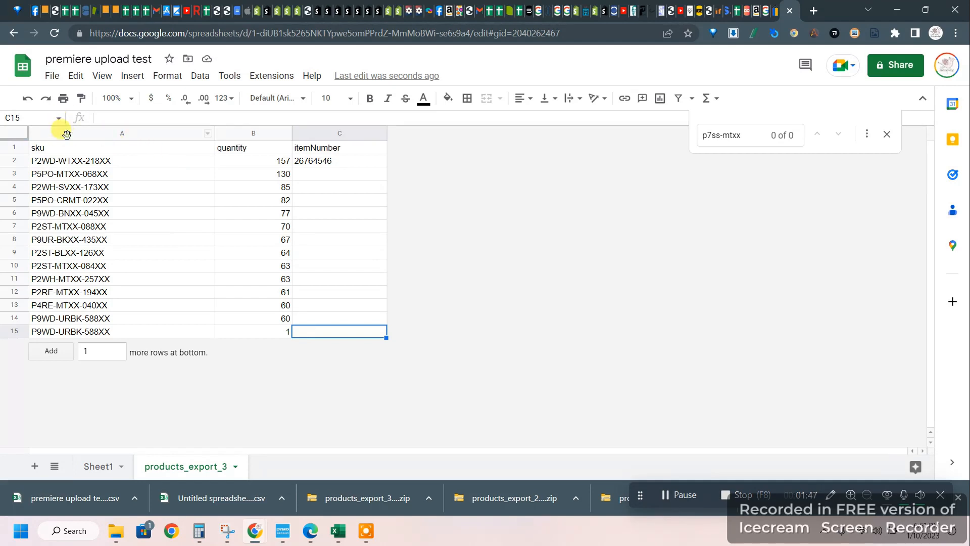
Create a conditional formatting rule for the sku column, applied to the range A:A
click(67, 134)
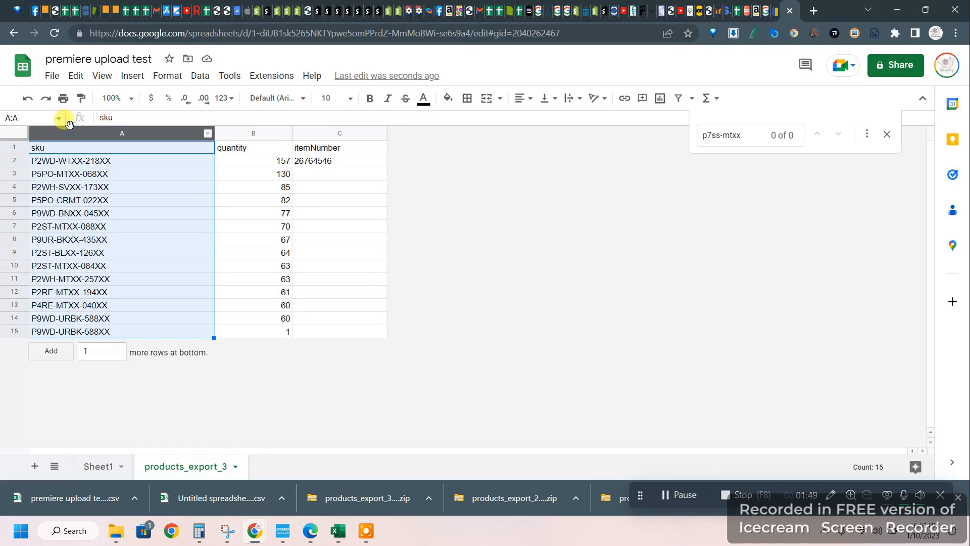
click(175, 81)
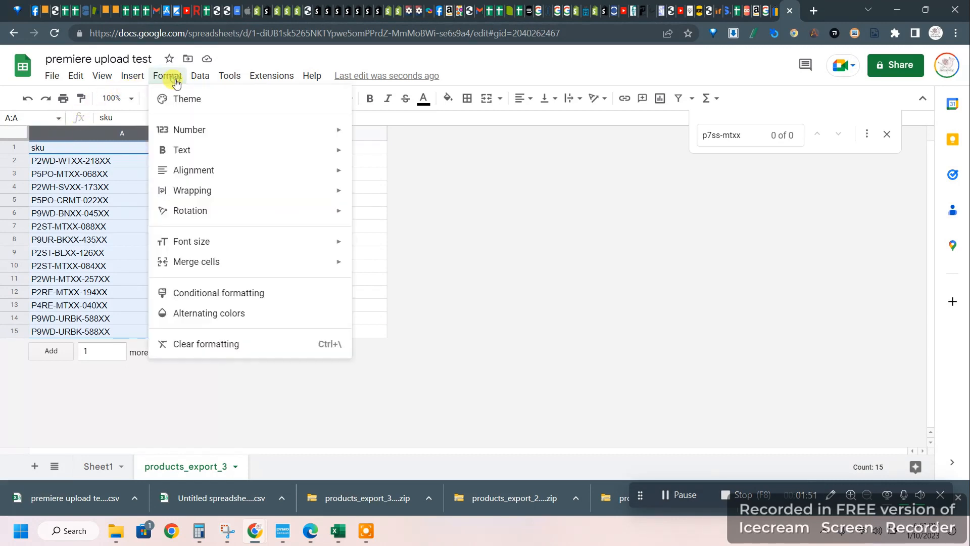
click(204, 294)
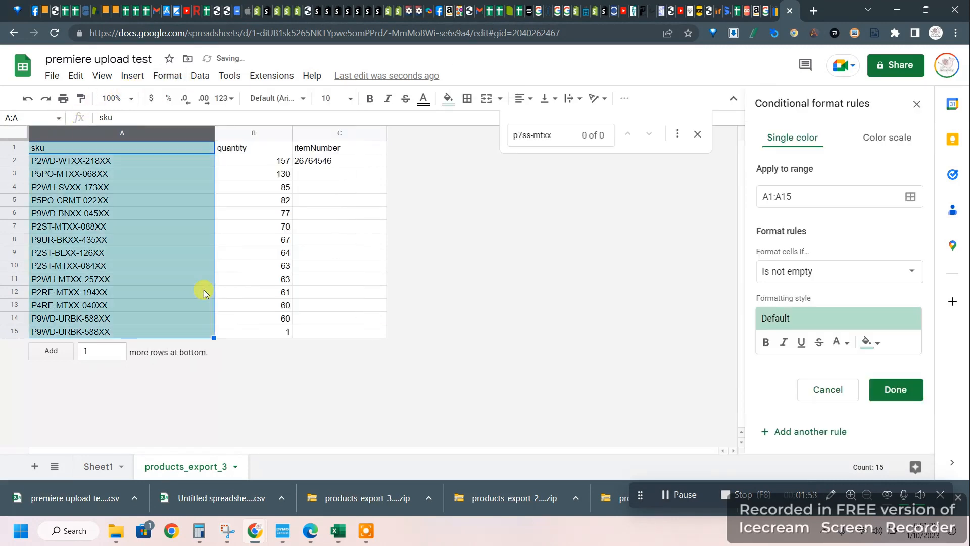
click(814, 193)
text(A:A)
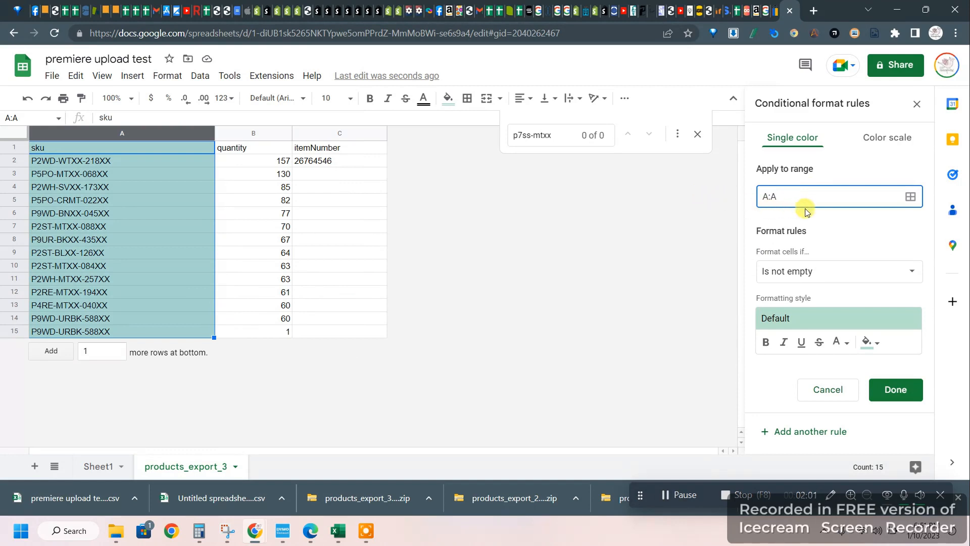
Set the rule's condition to the custom formula =countif(A:A,A1)>1 so it flags duplicate SKUs
click(831, 271)
scroll(827, 344, down, 4)
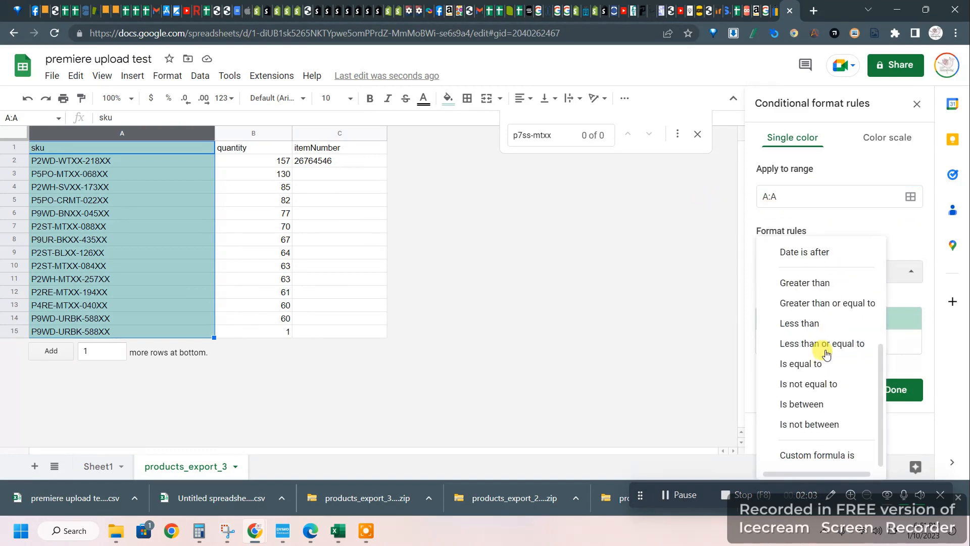
click(825, 455)
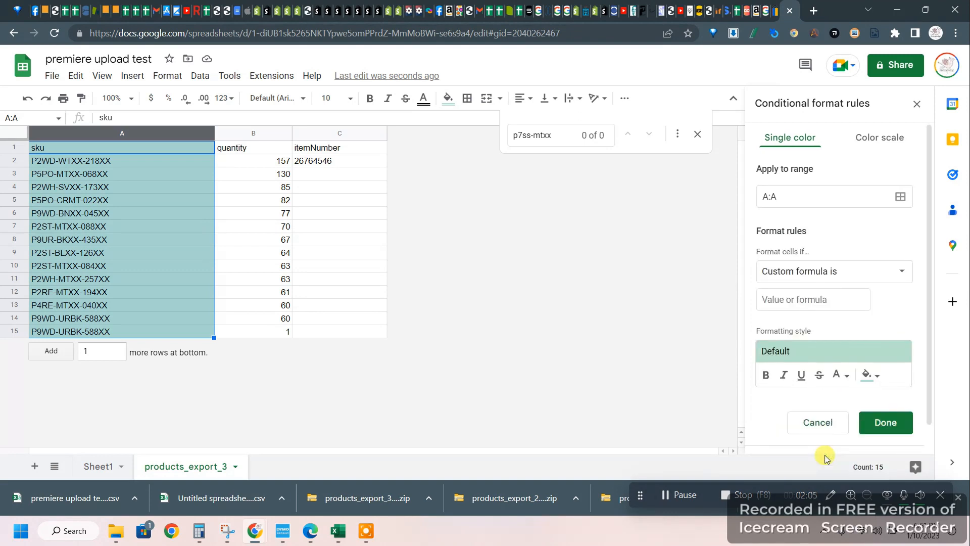
click(834, 296)
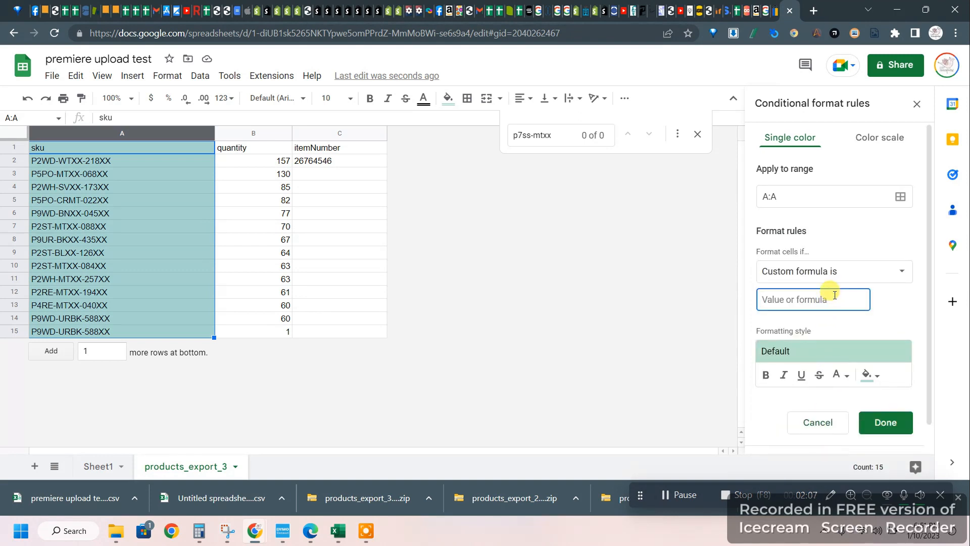
key(super+v)
click(817, 220)
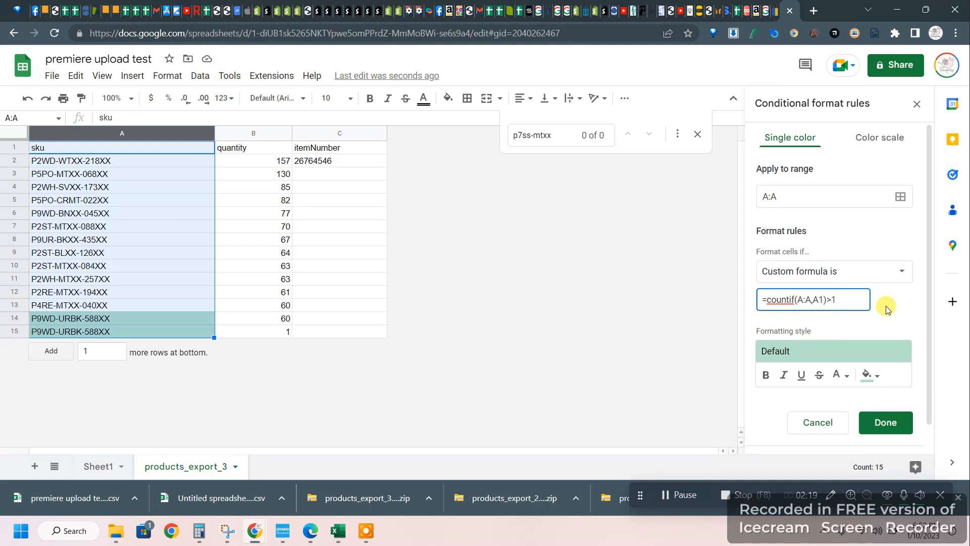
Give the duplicate rule a red fill color and save the rule
click(868, 374)
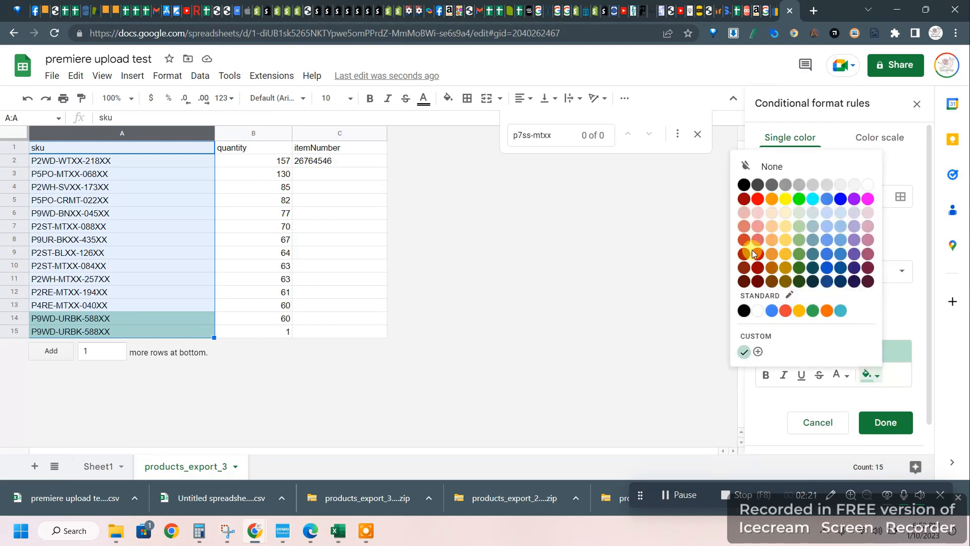
click(758, 199)
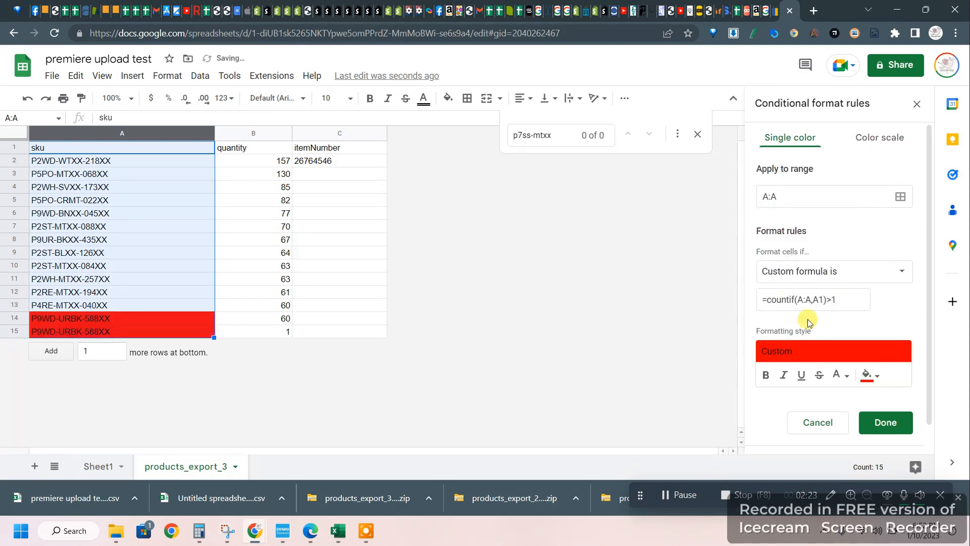
click(878, 425)
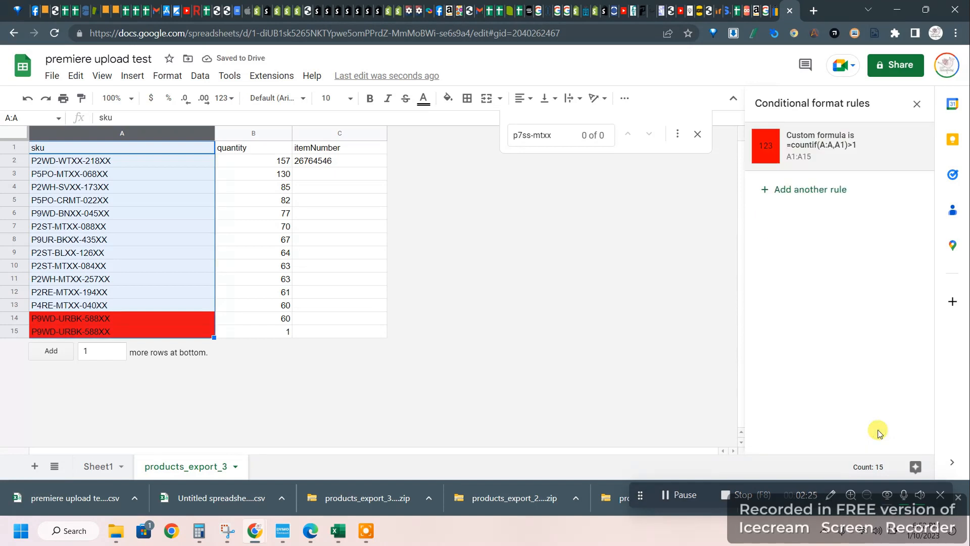
Clear the duplicate SKU and its quantity from row 15
click(135, 332)
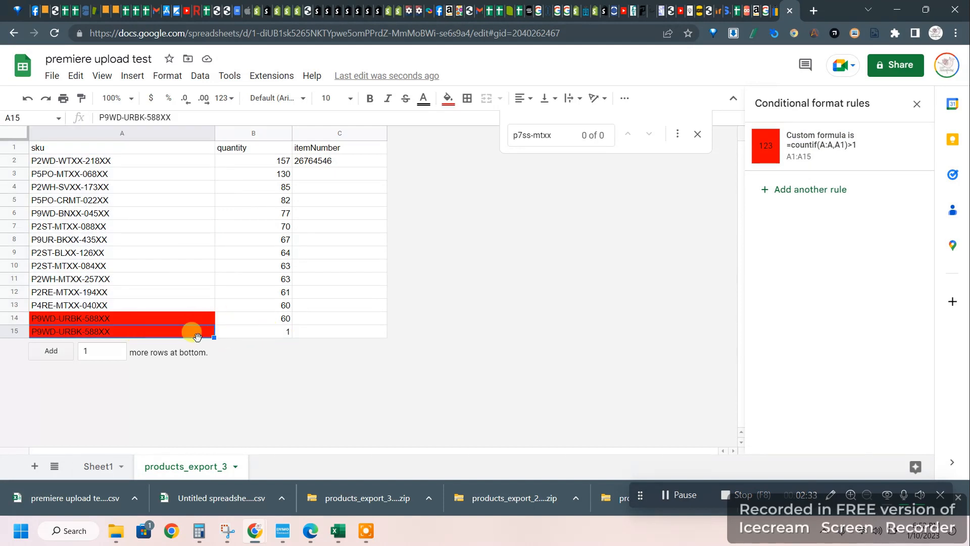
key(Delete)
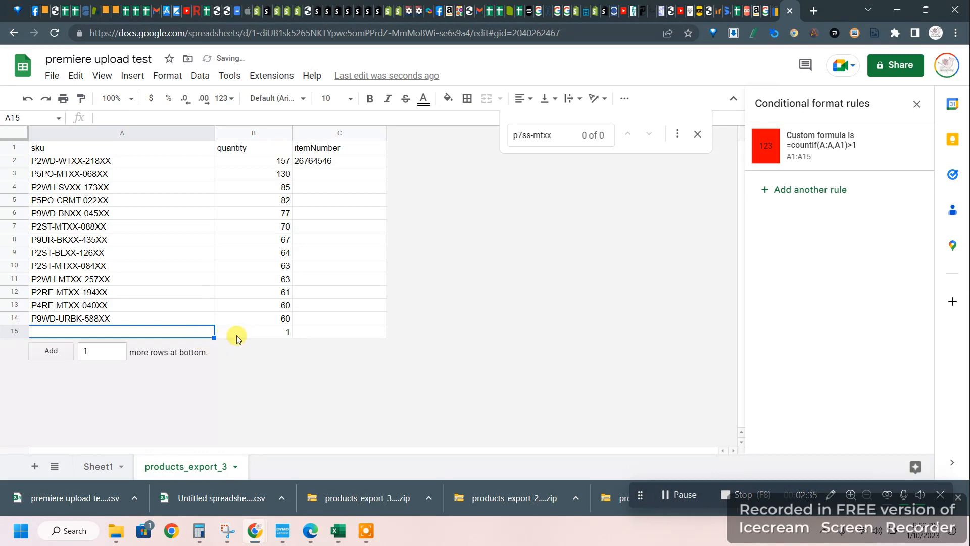
click(236, 333)
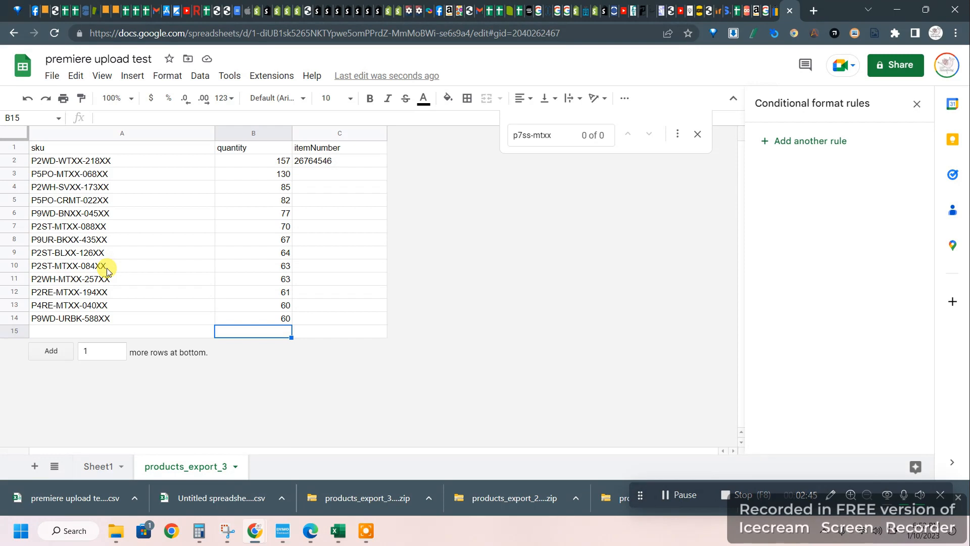
Sort the whole sheet by sku from A to Z, treating the first row as a header row
click(23, 137)
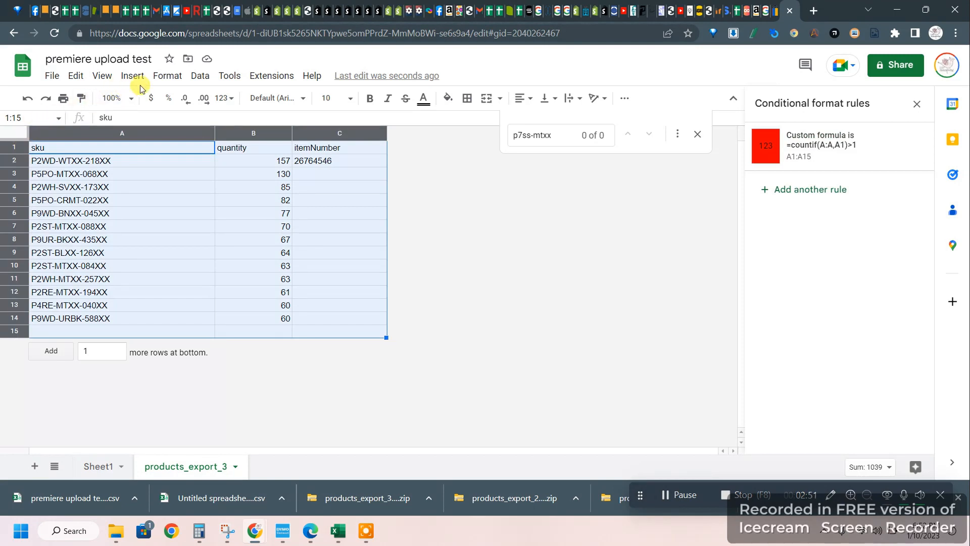
click(200, 75)
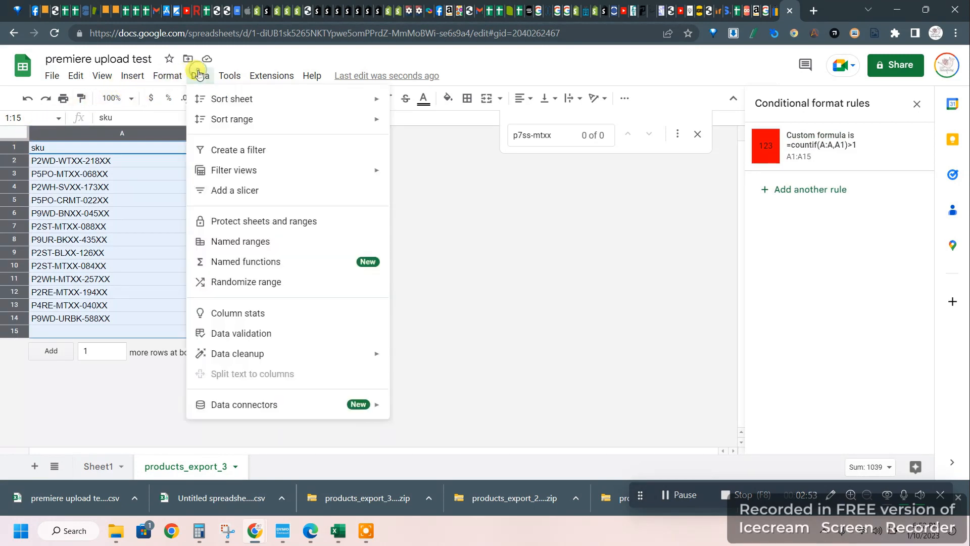
mouse_move(217, 120)
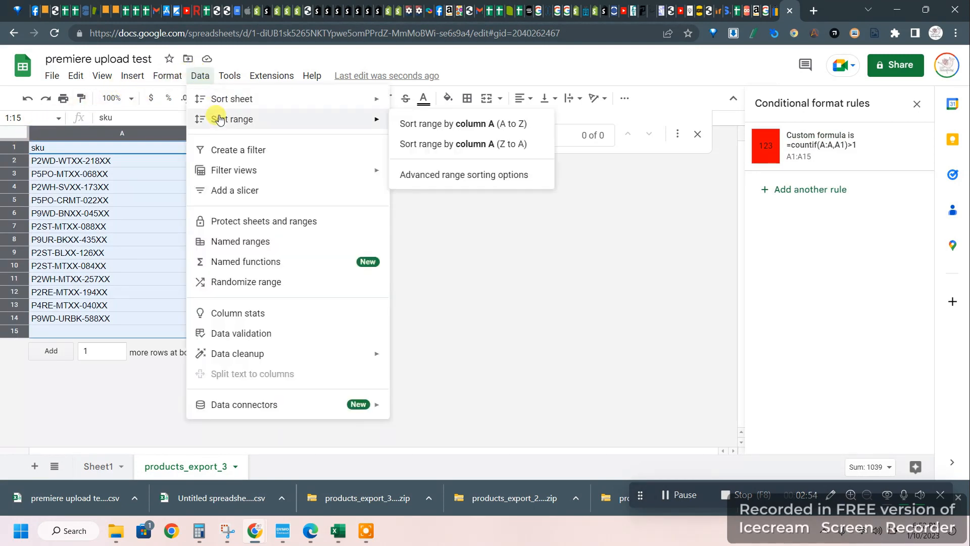
click(451, 178)
click(423, 217)
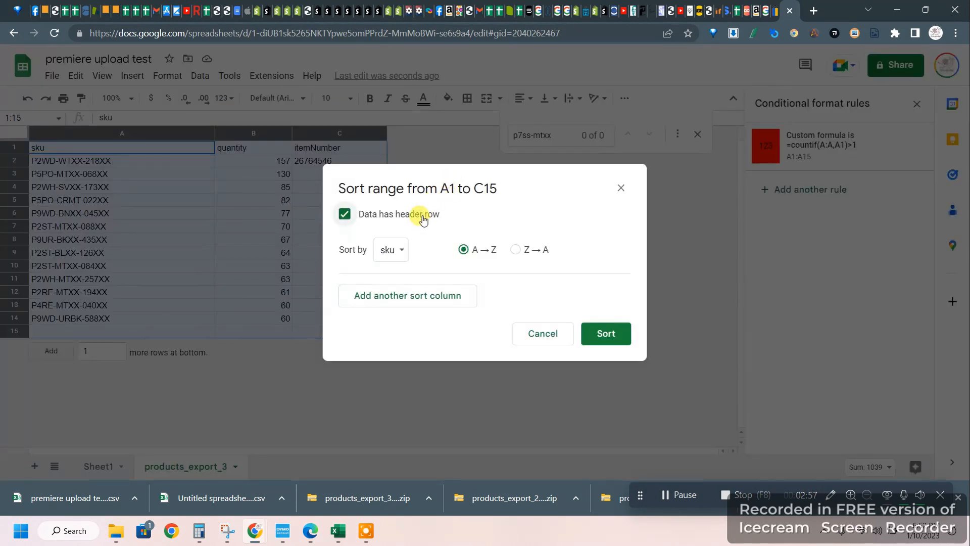
click(597, 341)
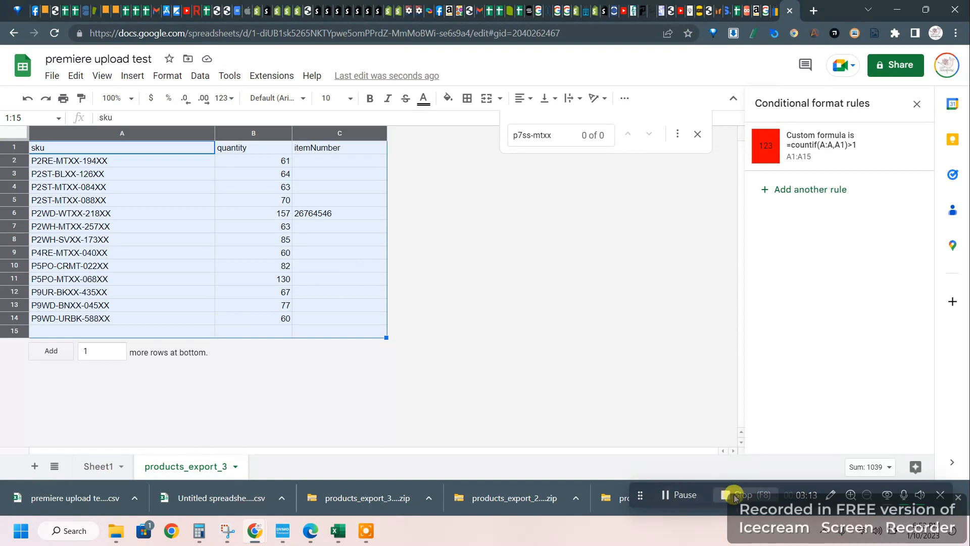
Download the products_export_3 sheet as a comma-separated values (.csv) file
click(403, 232)
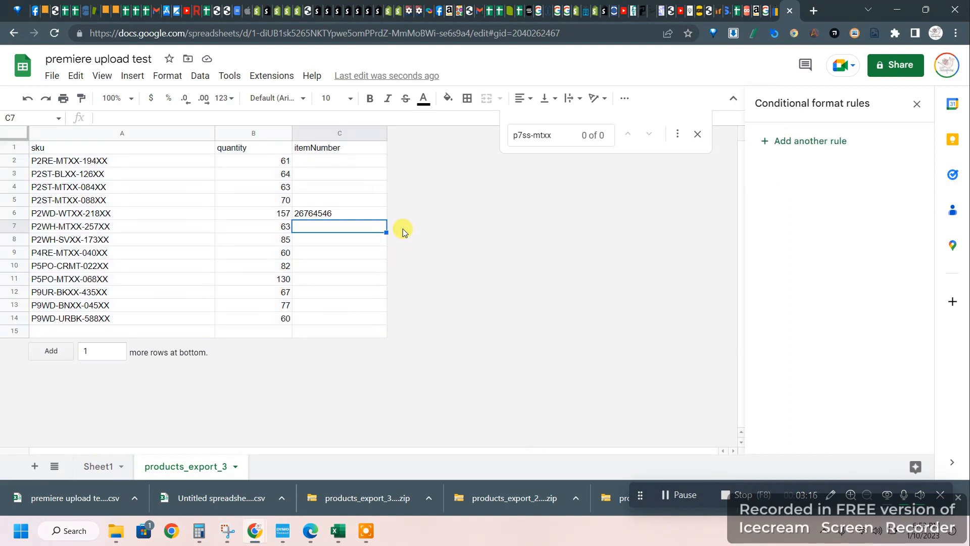
click(49, 81)
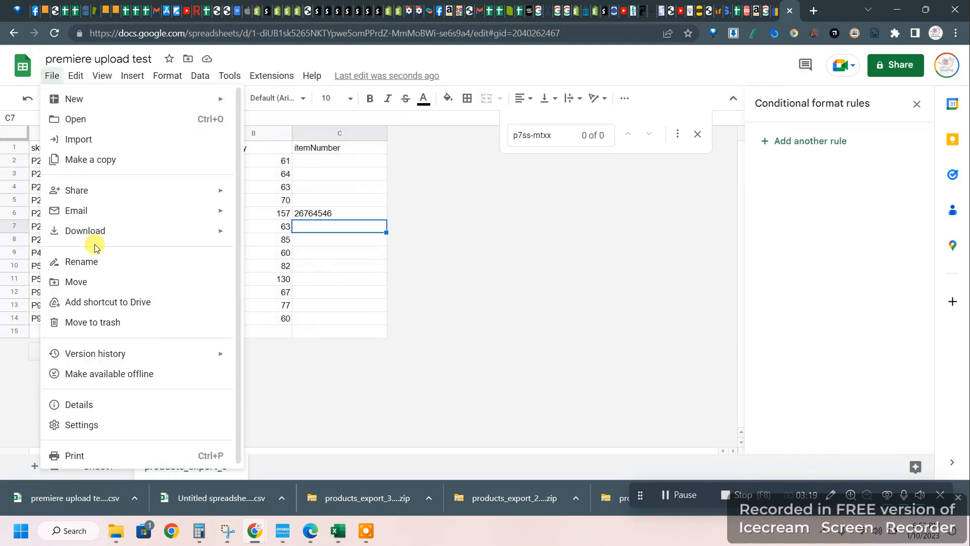
mouse_move(115, 241)
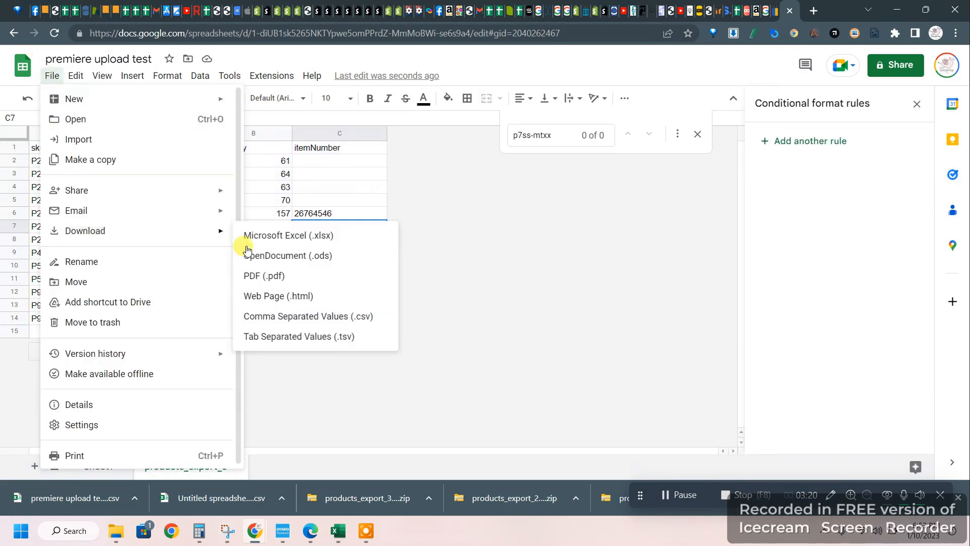
click(271, 317)
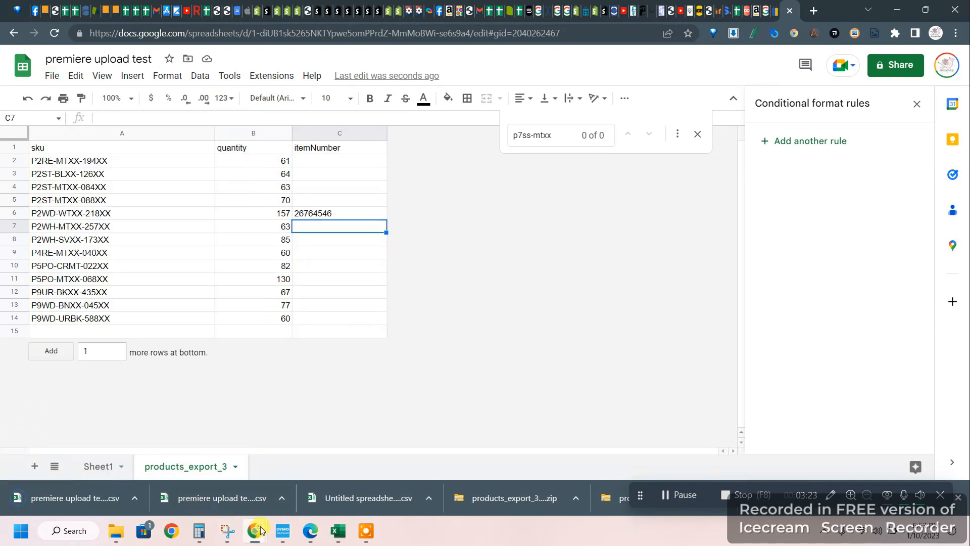
Switch to Paparazzi's Personal Inventory Management page and try to upload premiere upload test - products_export_3 (1).csv from Downloads
mouse_move(260, 531)
click(237, 483)
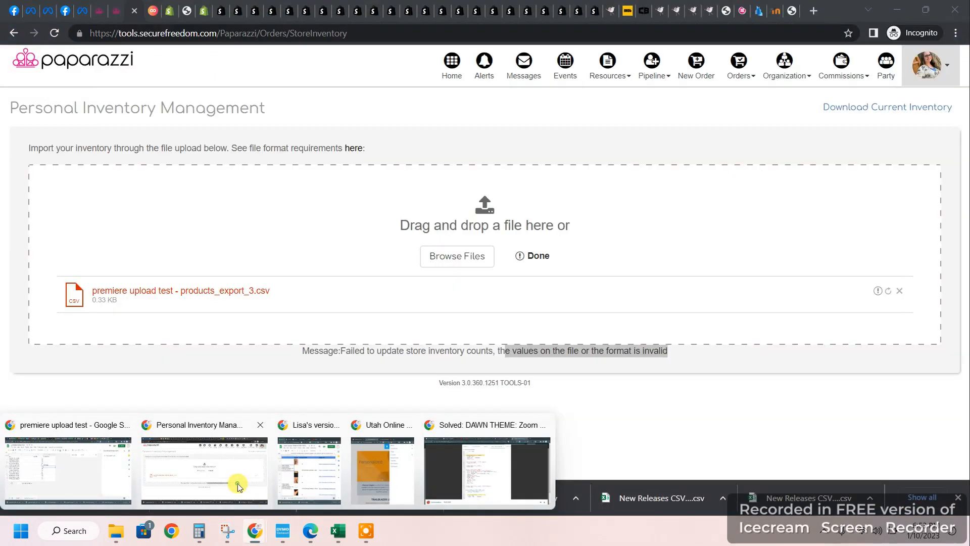
click(454, 259)
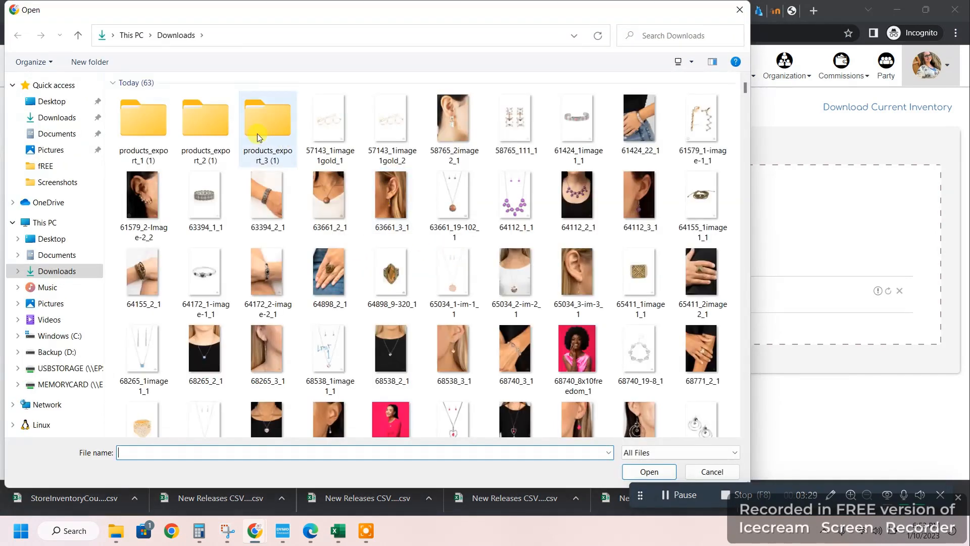
scroll(320, 202, down, 8)
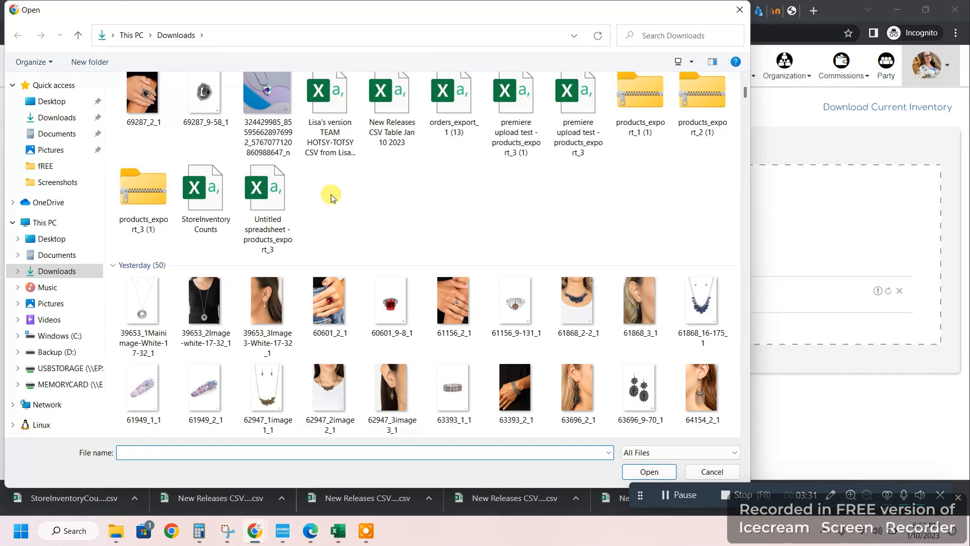
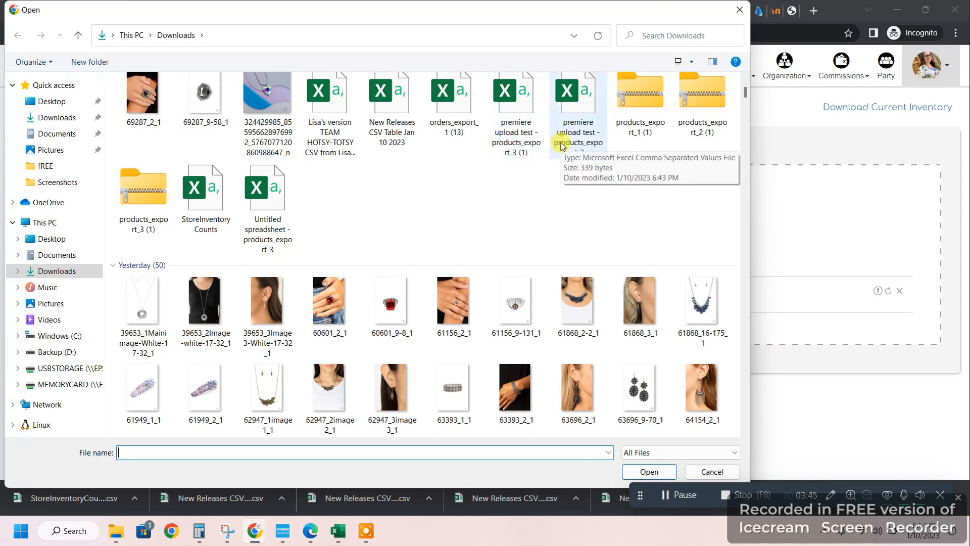
double_click(518, 111)
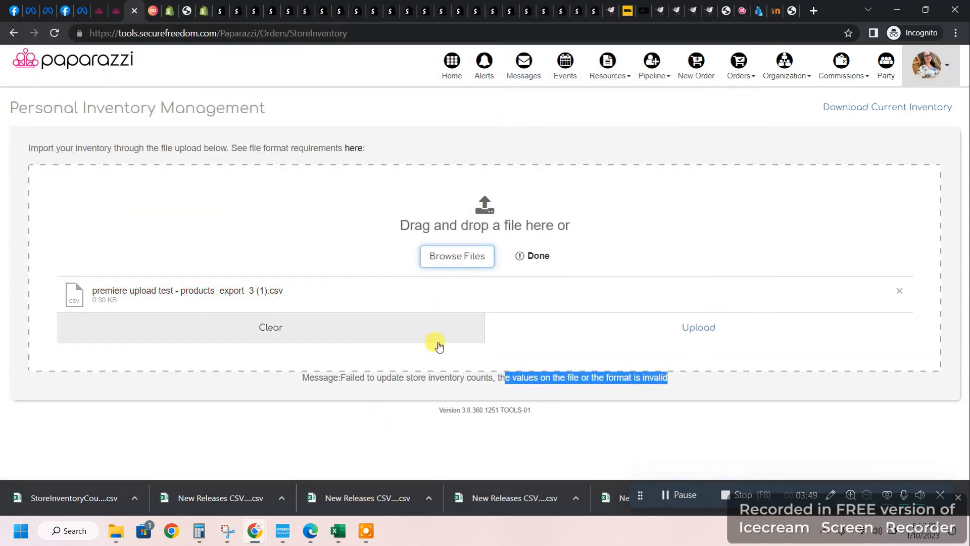
click(682, 327)
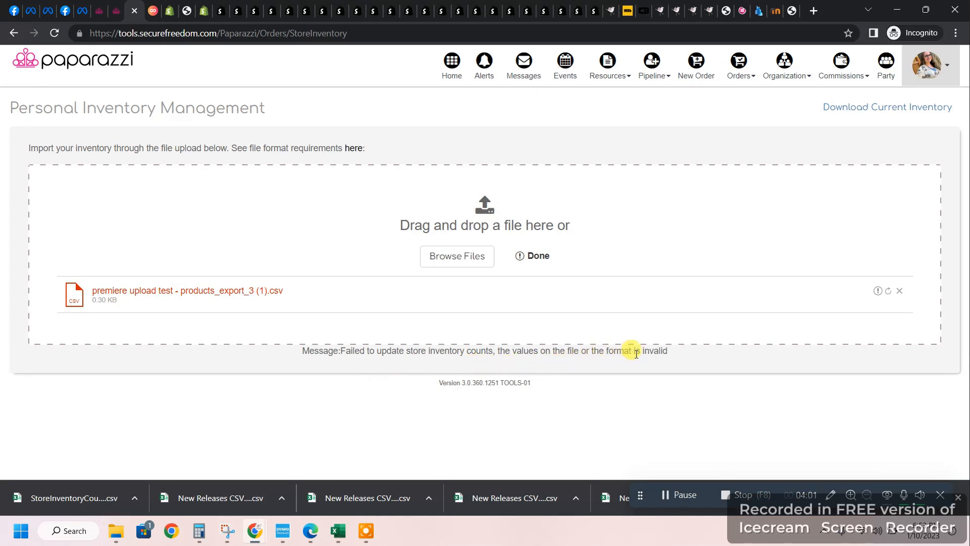
click(679, 496)
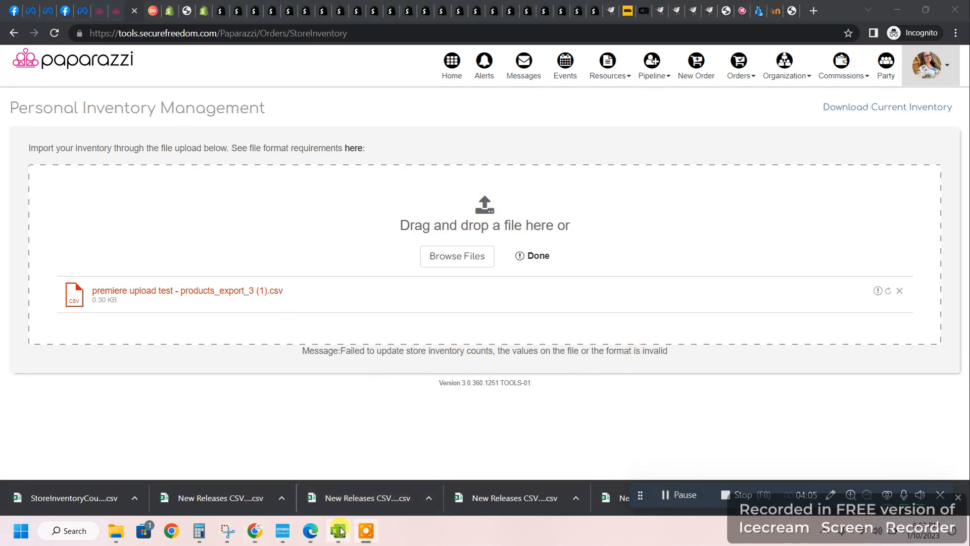
Return to the premiere upload test spreadsheet and set the itemNumber in row 6, for P2WD-WTXX-218XX, to N400
mouse_move(337, 530)
mouse_move(255, 530)
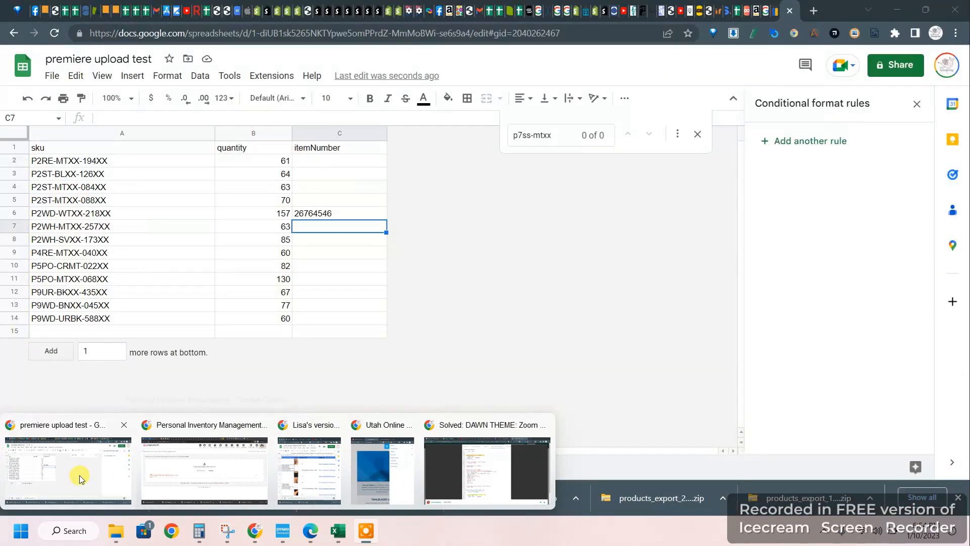
click(70, 467)
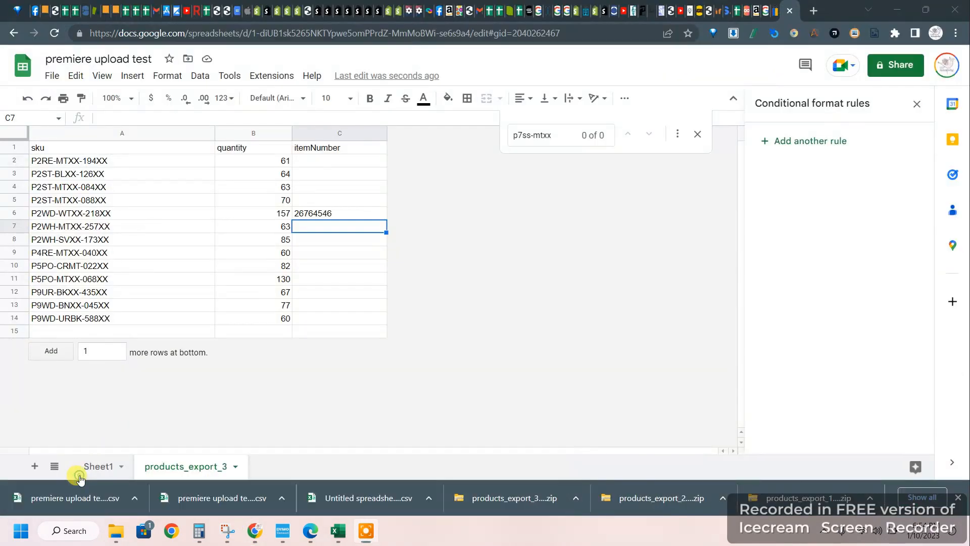
click(338, 214)
double_click(337, 215)
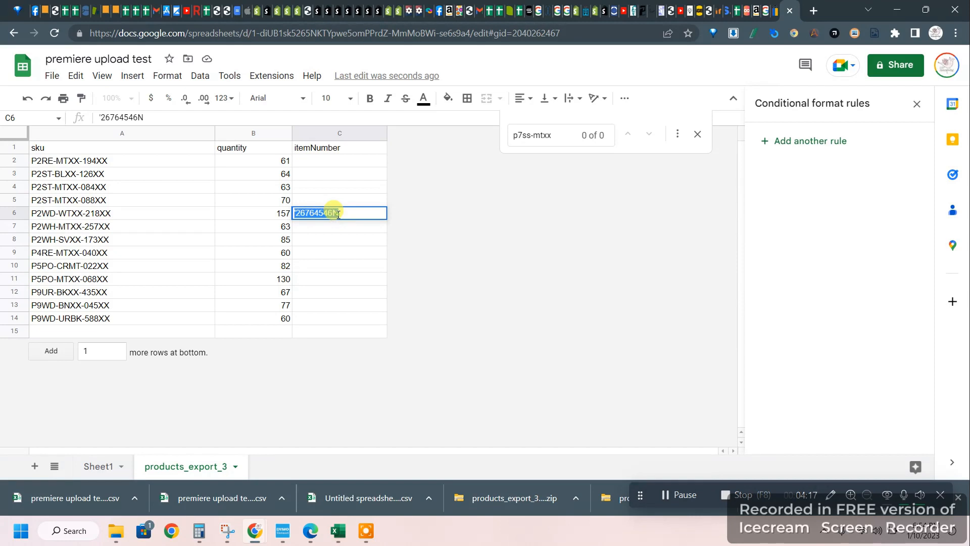
text(N400)
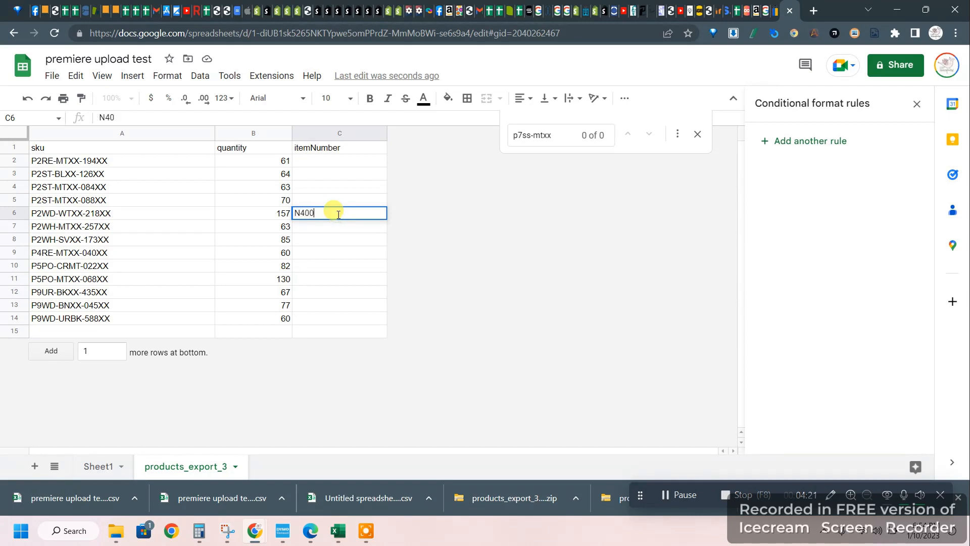
click(415, 364)
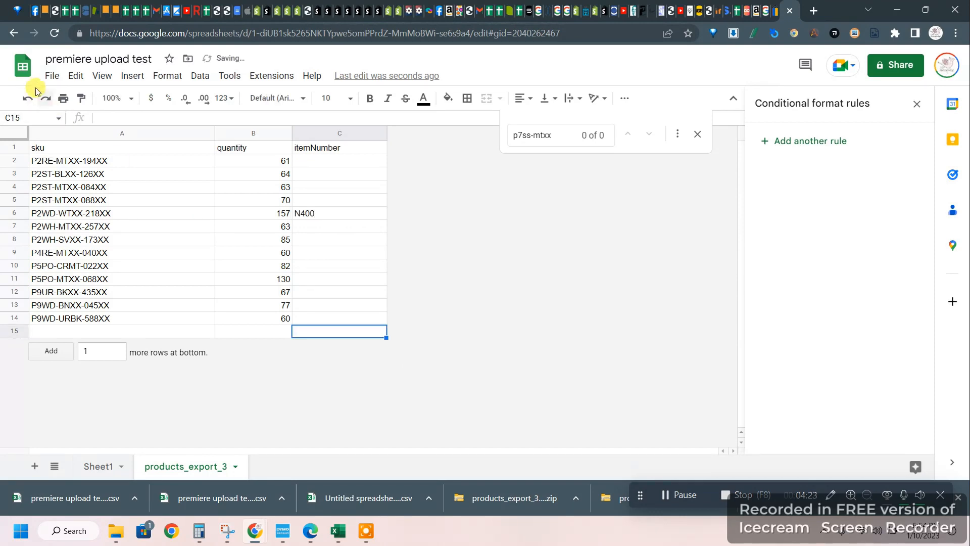
Download the corrected products_export_3 sheet as a .csv file
click(50, 76)
mouse_move(93, 231)
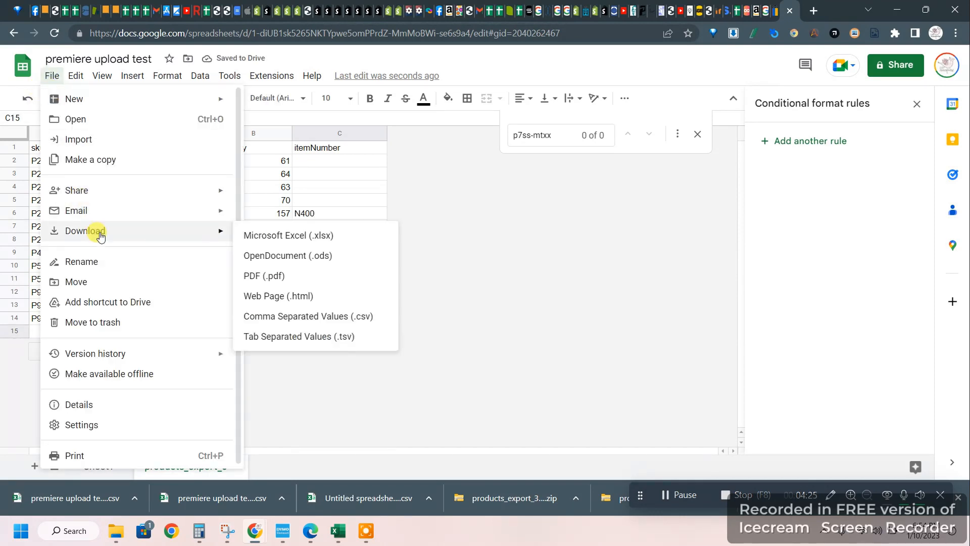
click(303, 315)
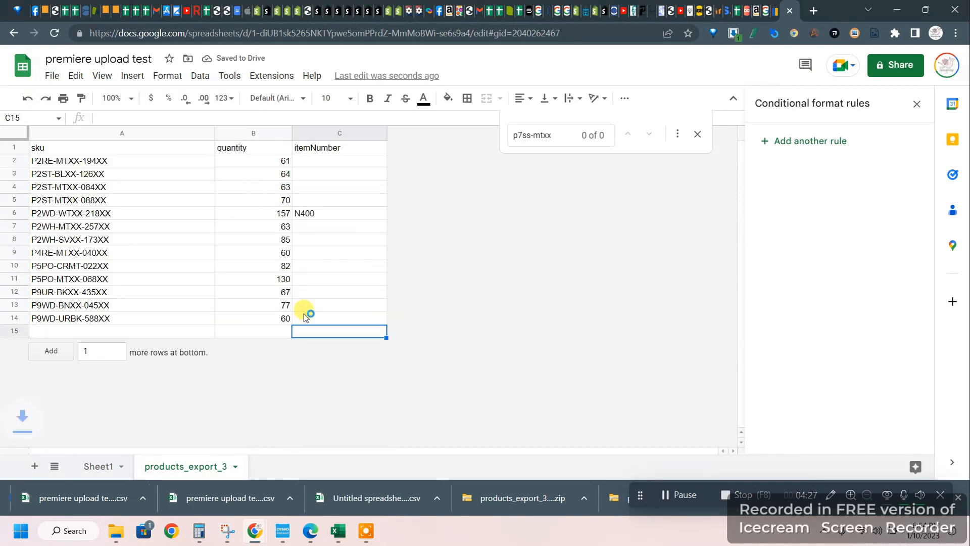
Switch to the Personal Inventory Management page and upload premiere upload test - products_export_3 (2).csv from Downloads
mouse_move(251, 537)
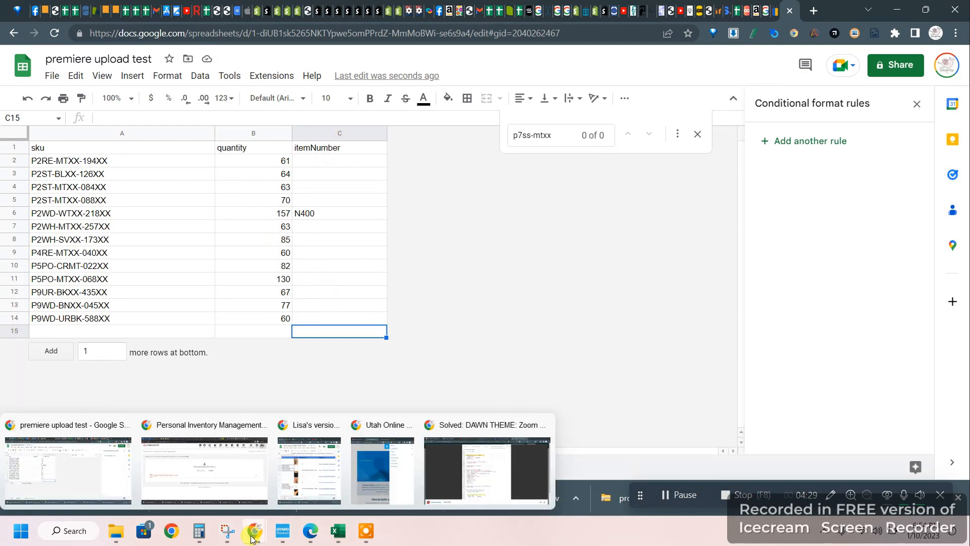
click(204, 470)
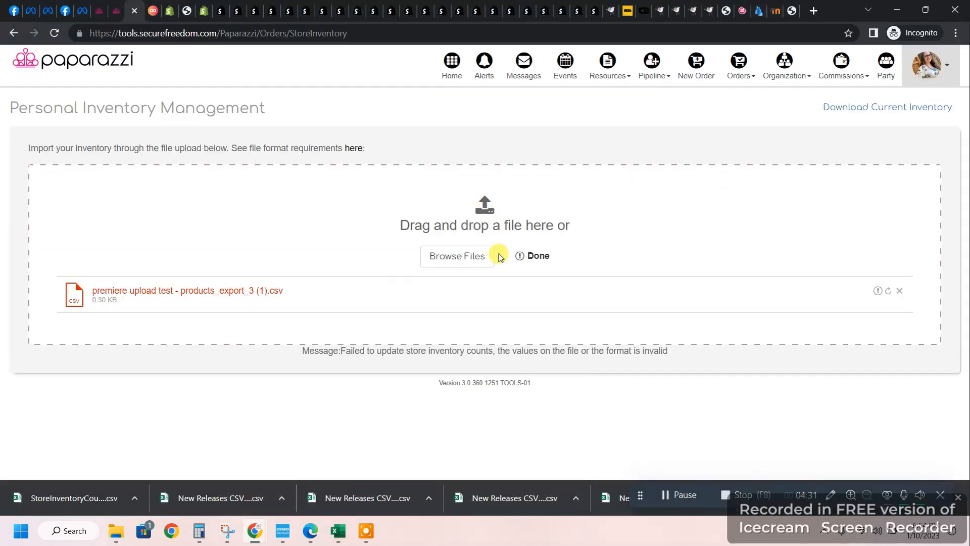
click(483, 263)
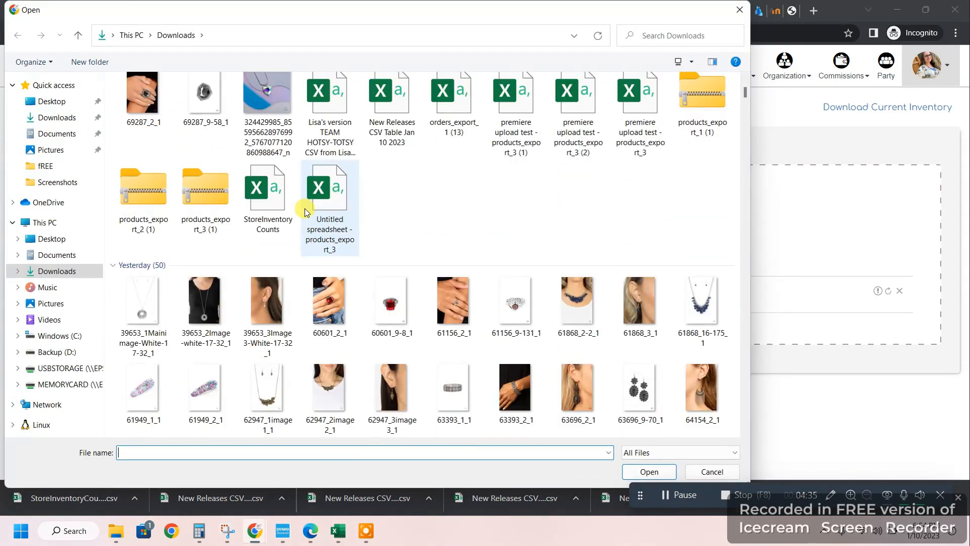
click(588, 99)
double_click(588, 99)
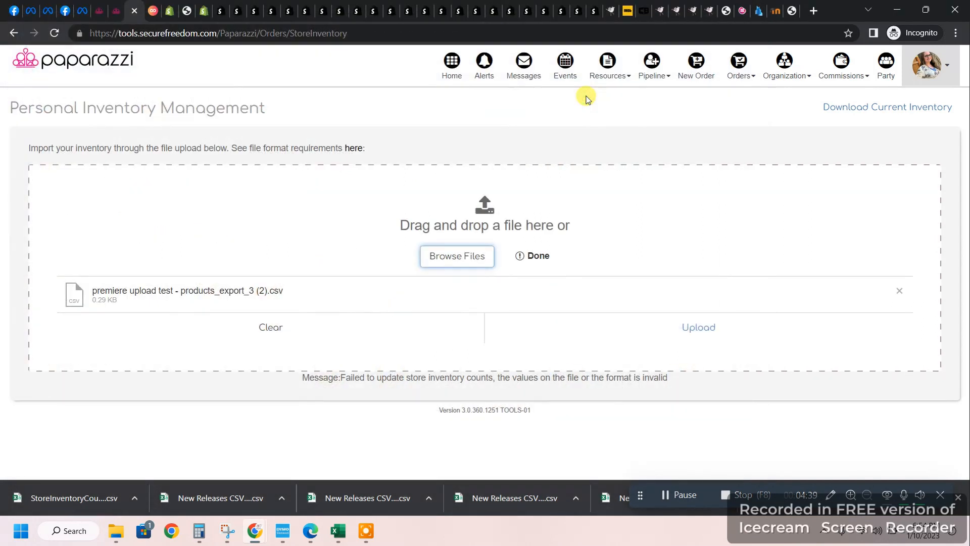
click(688, 328)
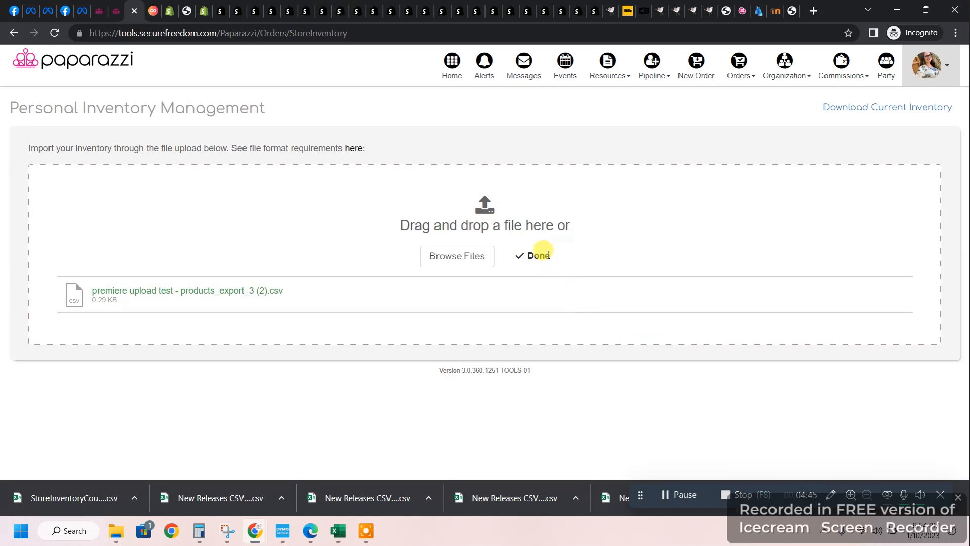
click(812, 12)
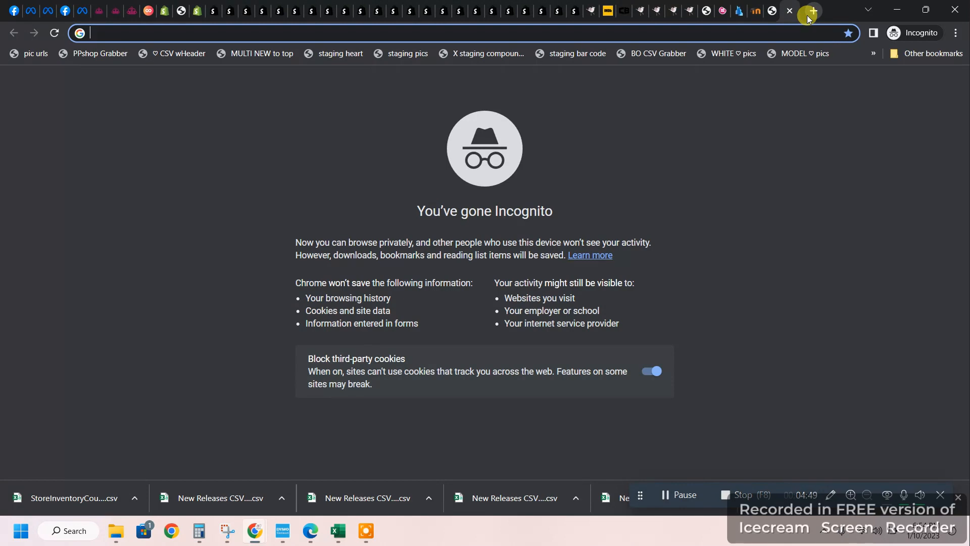
text(stor)
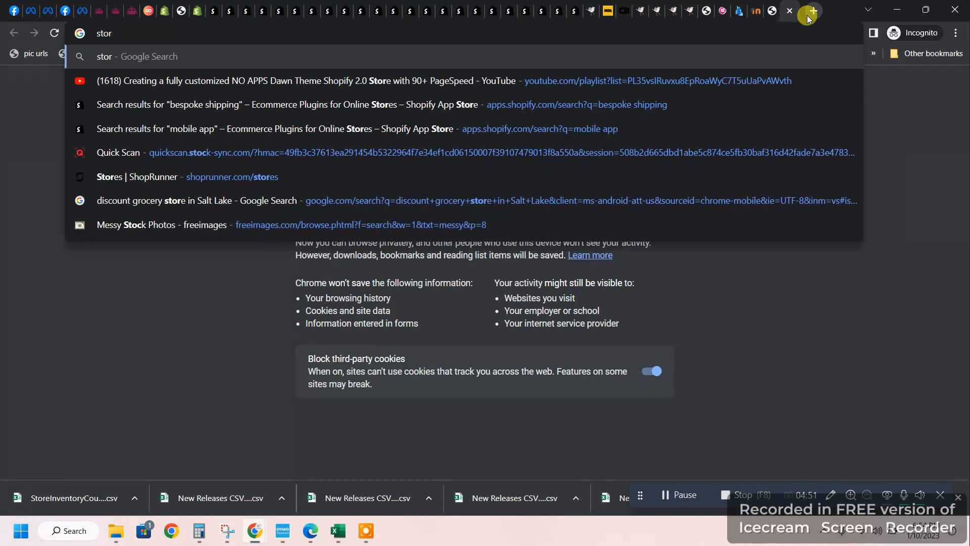
key(BackSpace)
key(BackSpace)
key(BackSpace)
key(BackSpace)
text(w)
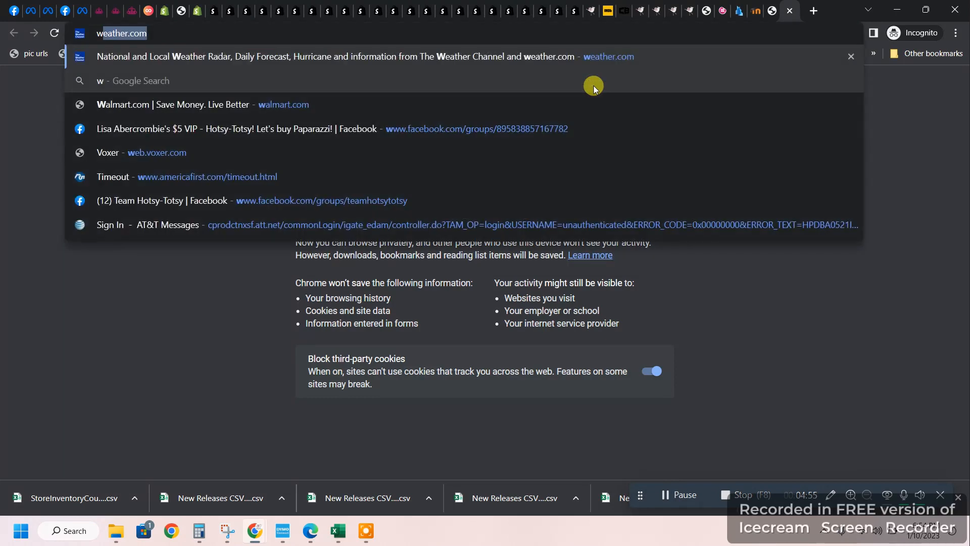
text(ww.paparazz)
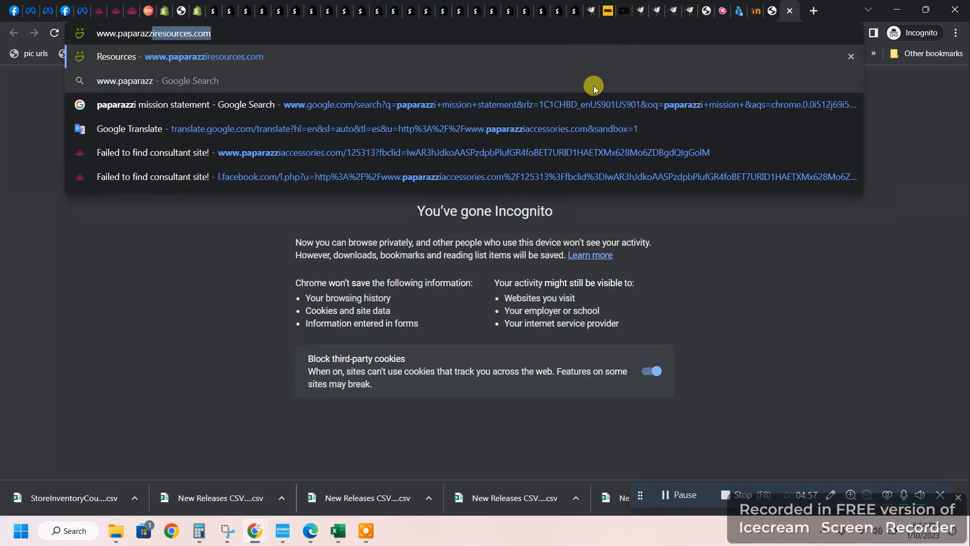
text(ipremiere)
key(Return)
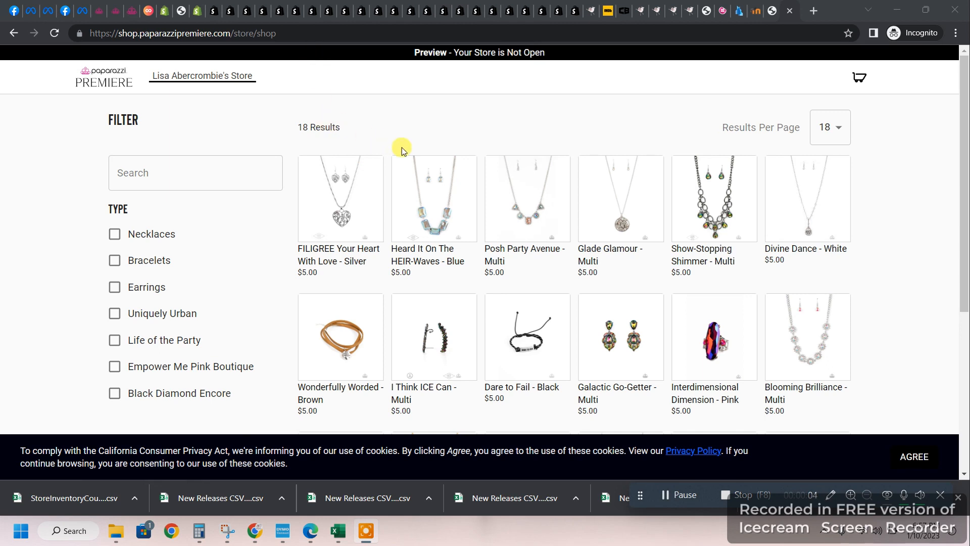
scroll(402, 150, down, 4)
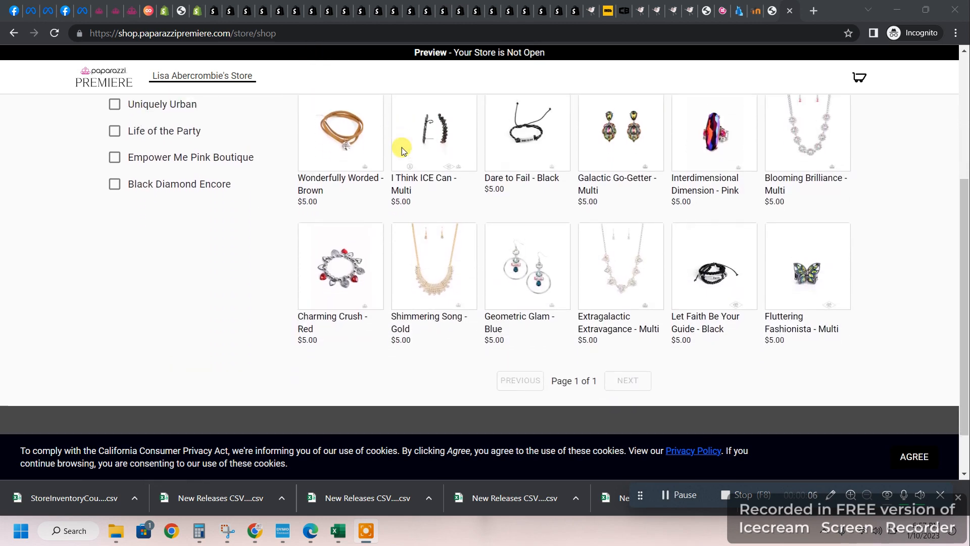
scroll(402, 150, up, 2)
scroll(401, 150, up, 2)
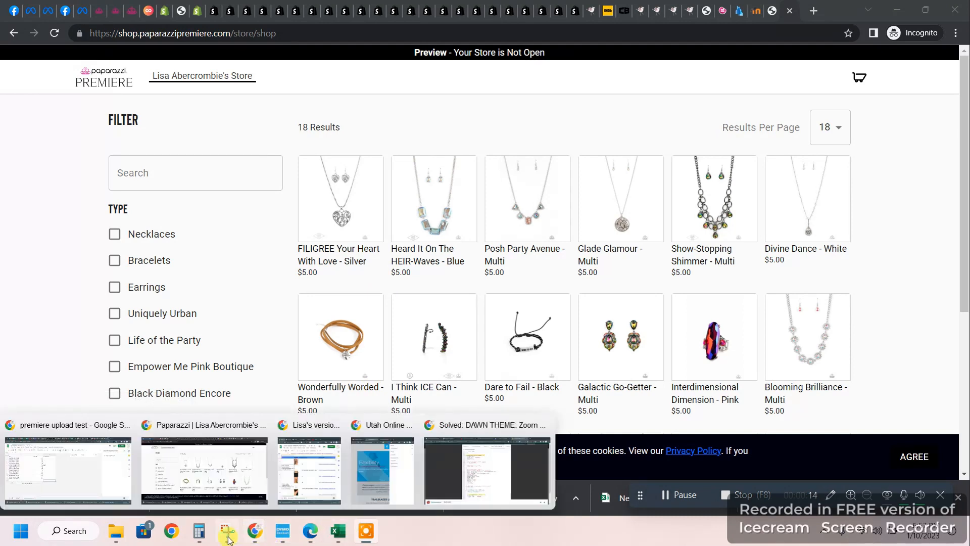
mouse_move(254, 537)
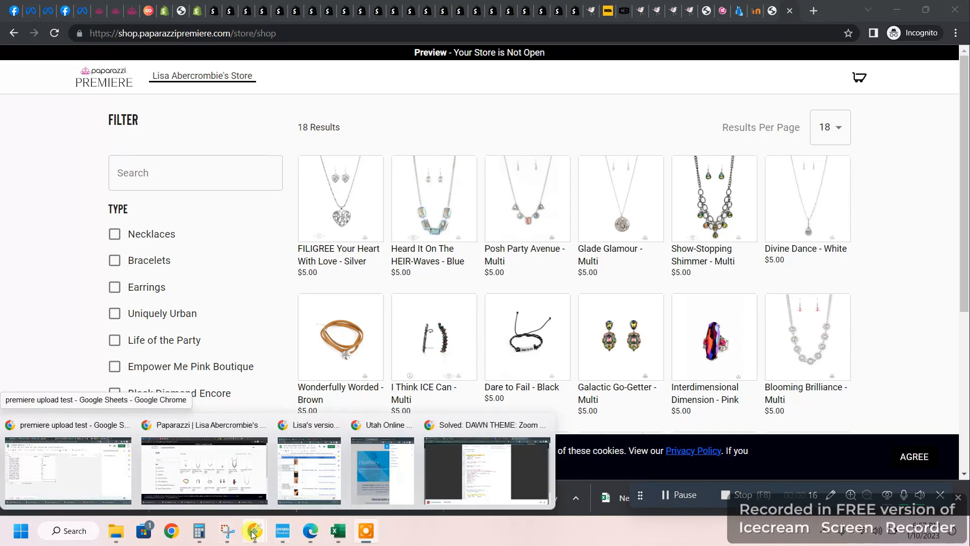
click(113, 490)
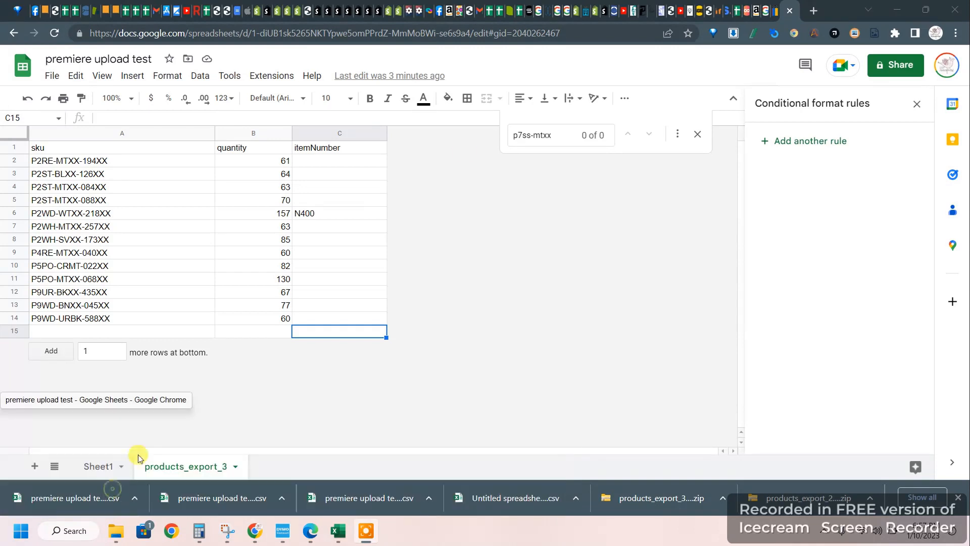
click(814, 10)
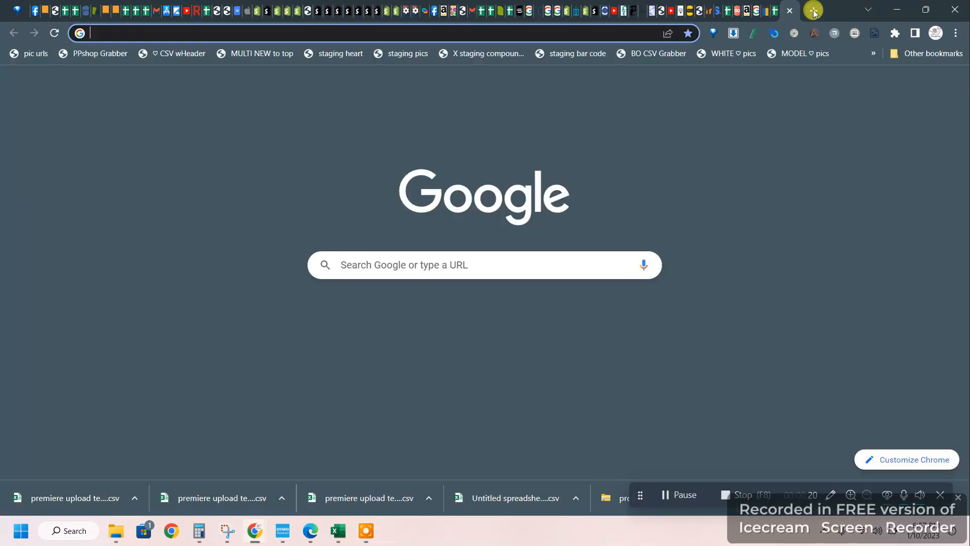
text(h)
key(Return)
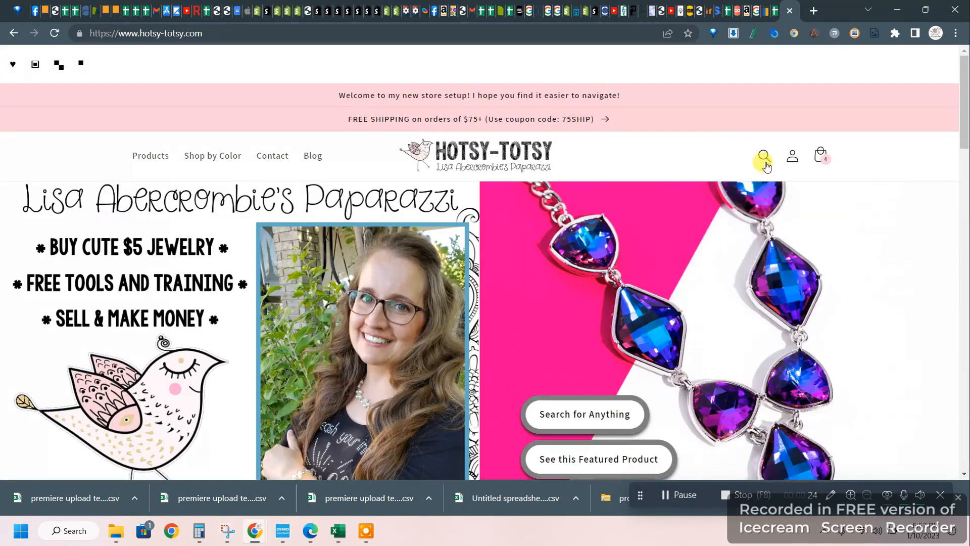
click(764, 158)
text(starlet)
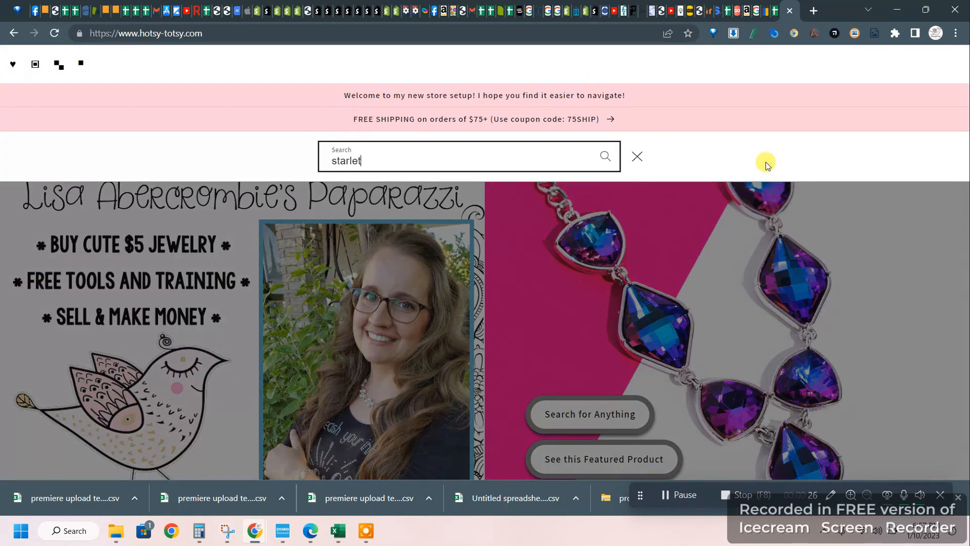
text( shimmer ring)
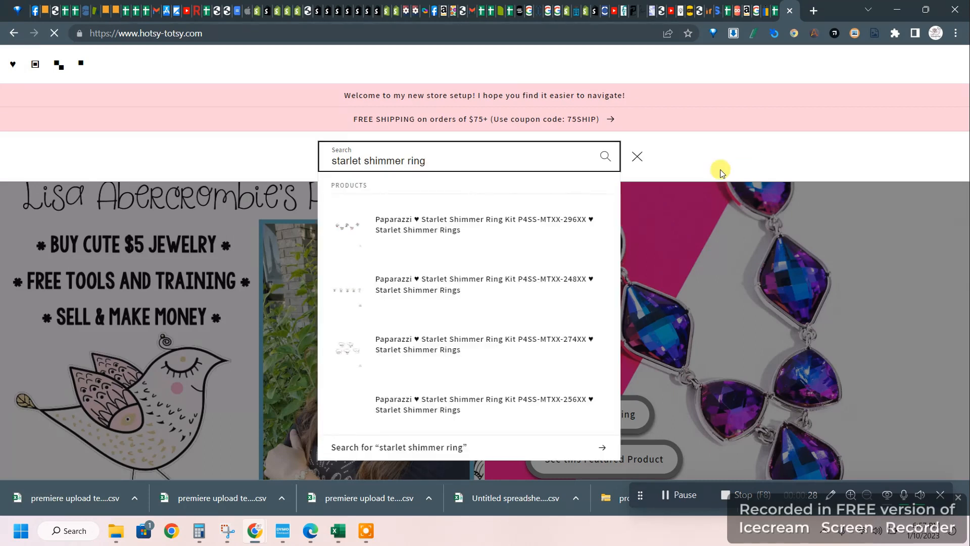
key(Return)
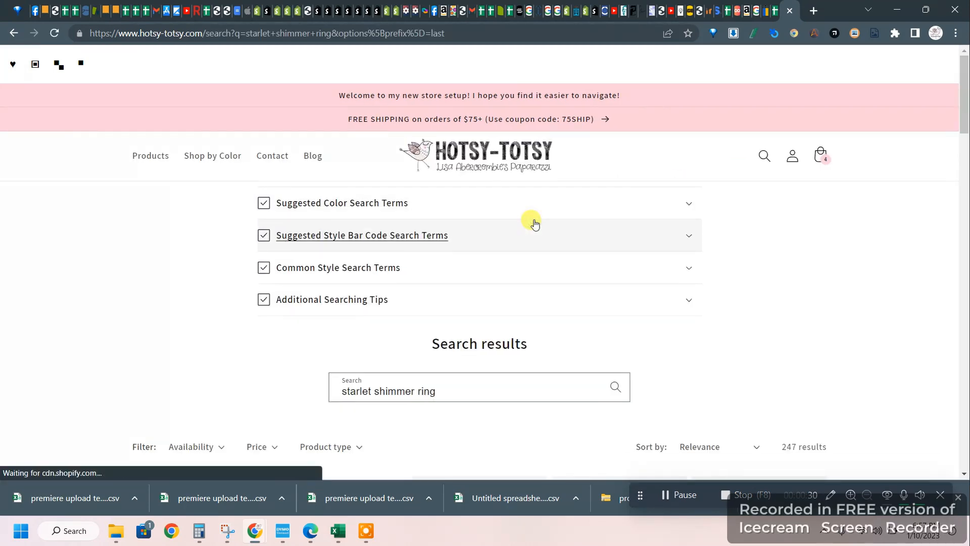
Open the Starlet Shimmer Ring Kit P4SS-MTXX-248XX product from the search results and copy its SKU
scroll(535, 224, down, 8)
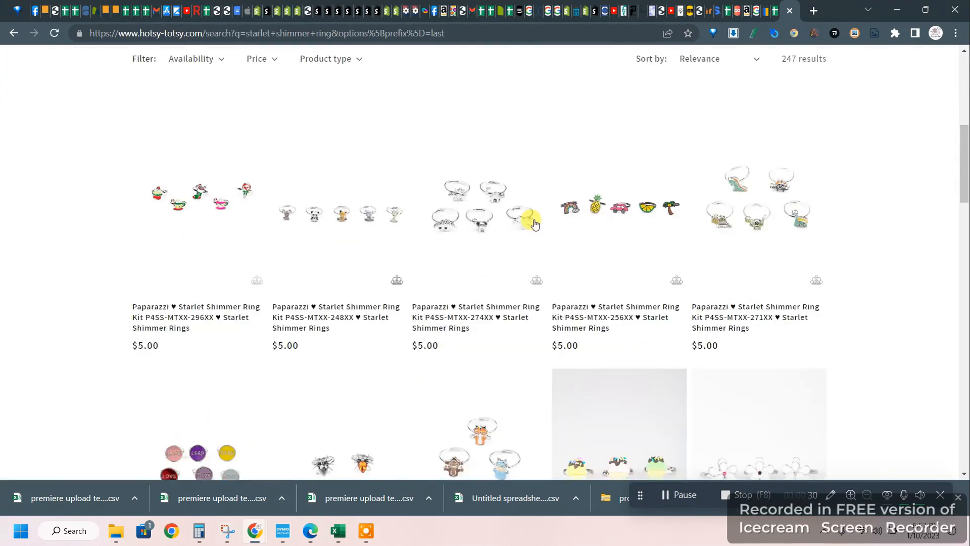
click(359, 295)
scroll(705, 269, down, 3)
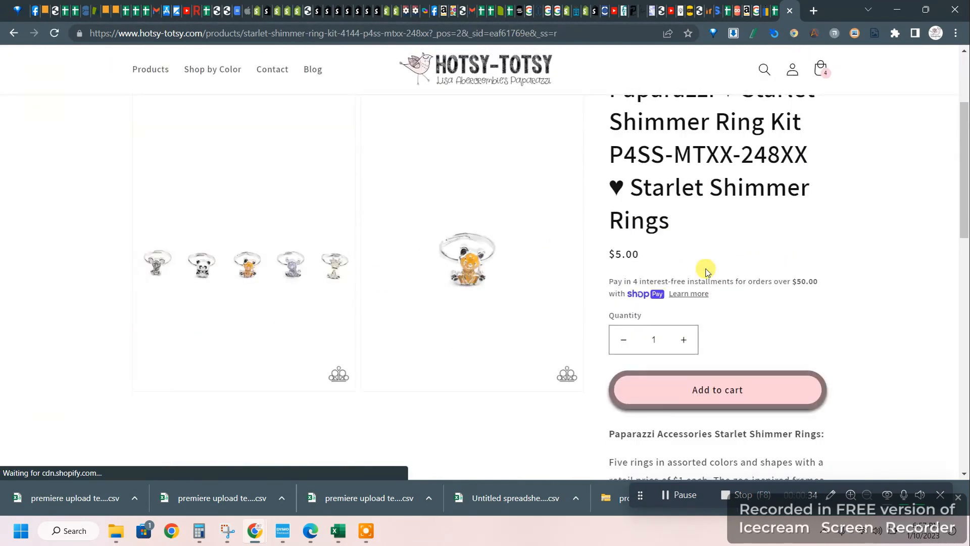
scroll(706, 269, up, 2)
scroll(147, 224, up, 1)
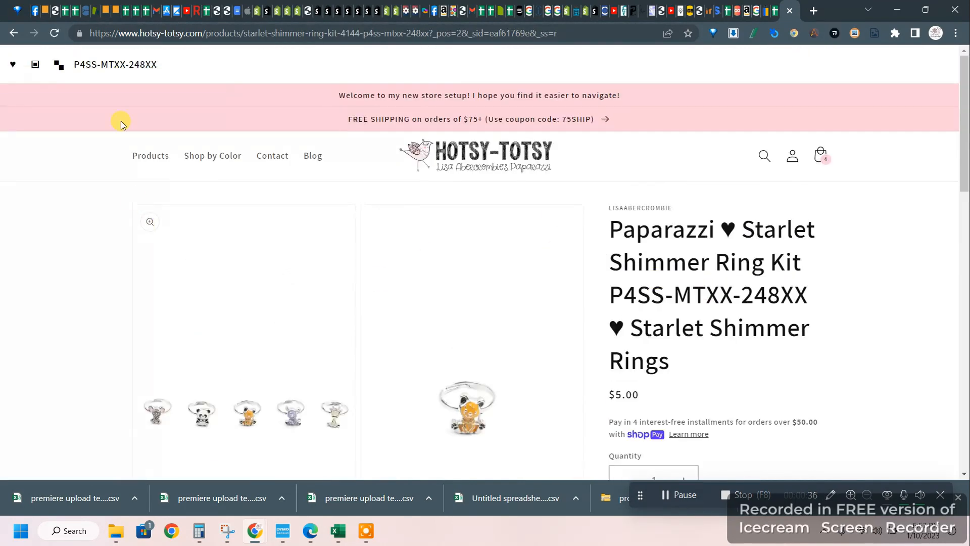
click(118, 65)
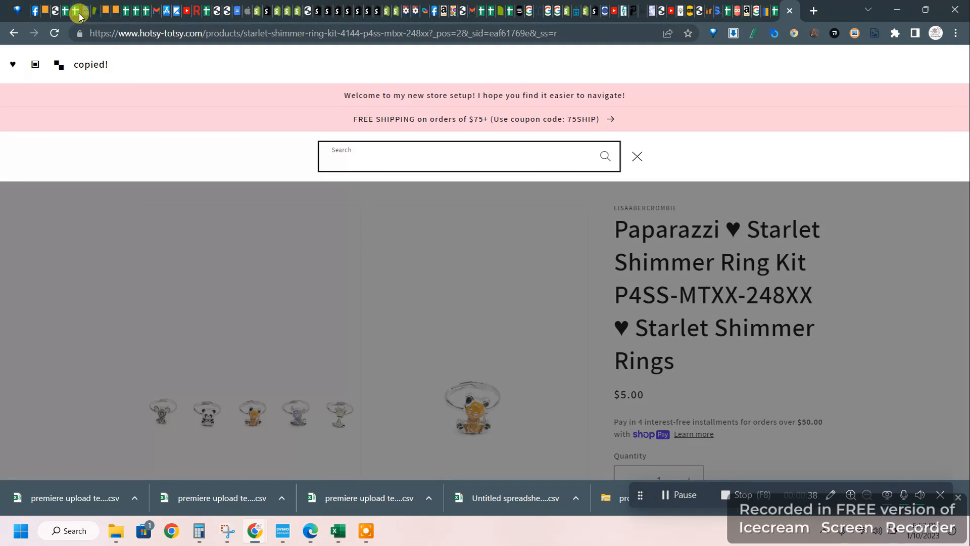
Return to the premiere upload test spreadsheet and add SKU P4SS-MTXX-248XX in row 15 with a quantity of 2
click(776, 12)
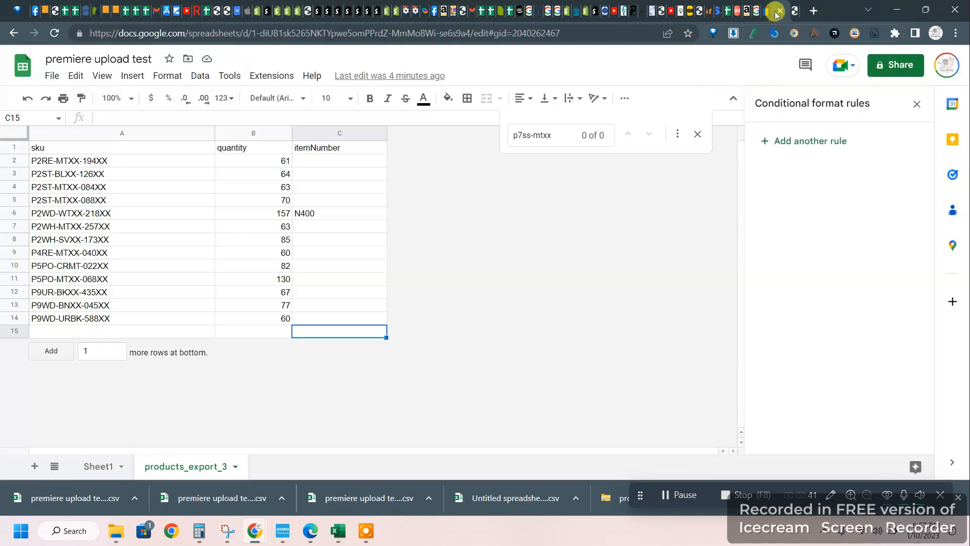
click(131, 333)
key(ctrl+v)
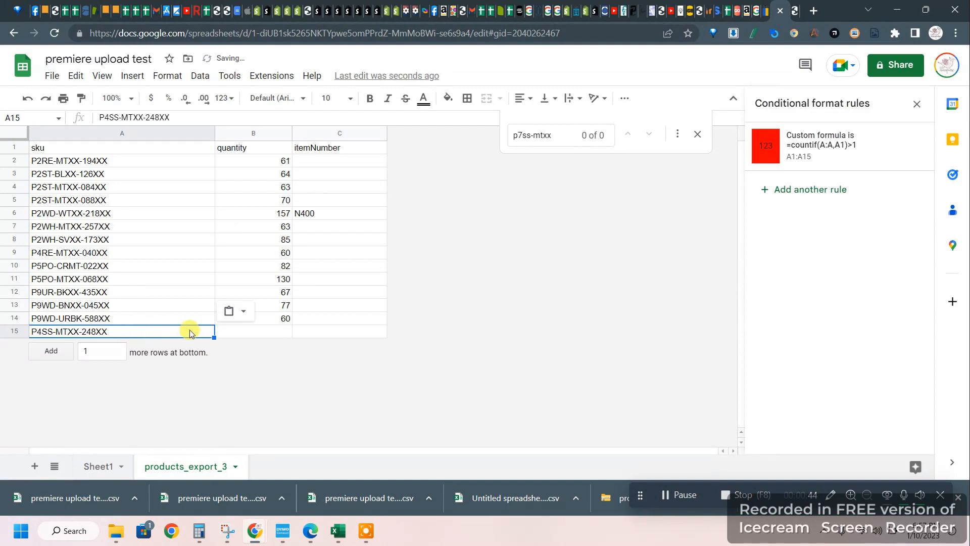
click(245, 331)
text(2)
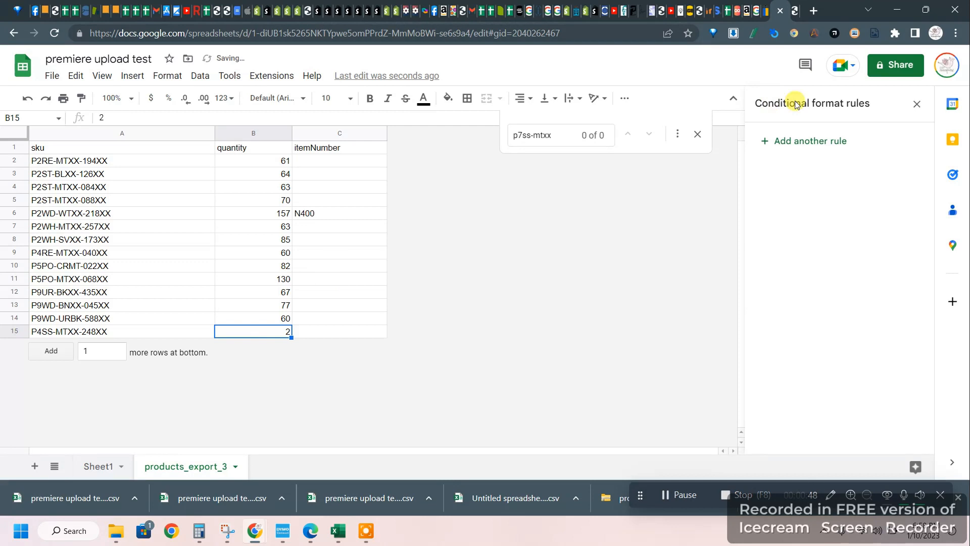
Download the products_export_3 sheet with the added ring kit row as a .csv file
click(52, 76)
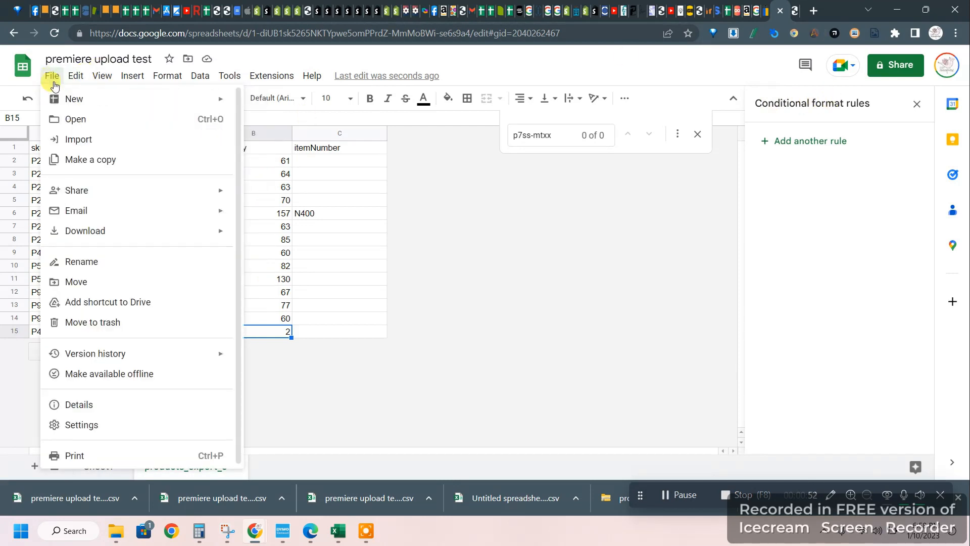
mouse_move(111, 232)
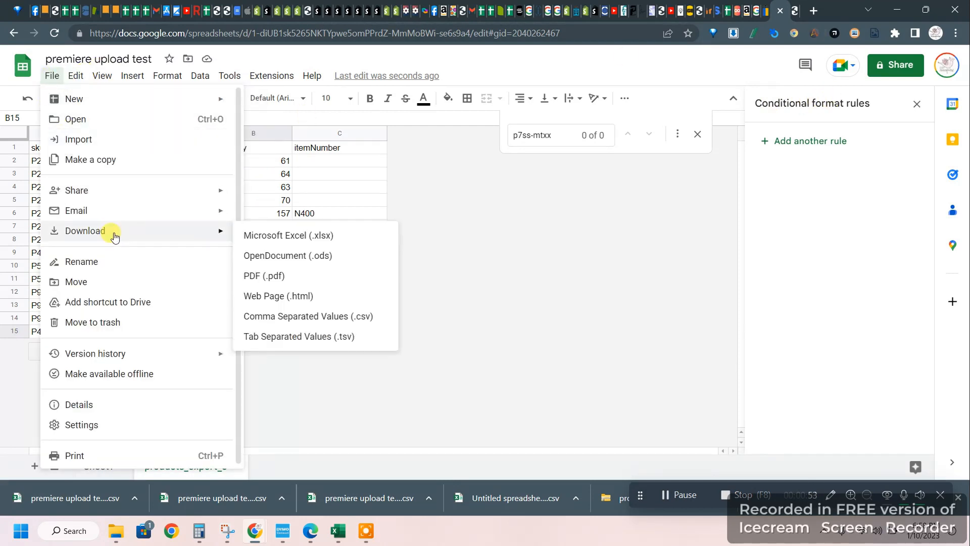
click(313, 323)
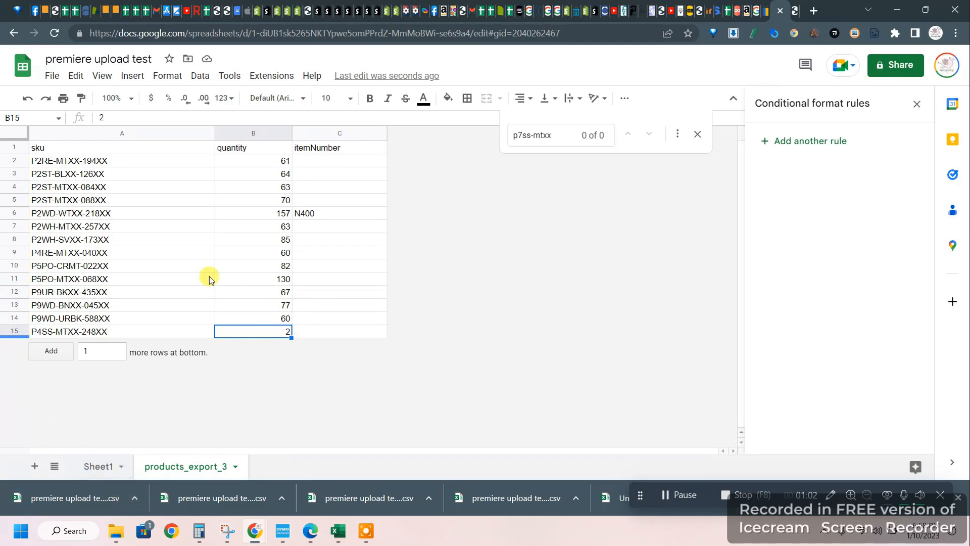
Switch to the Personal Inventory Management page and browse the Downloads folder for the inventory file
click(255, 531)
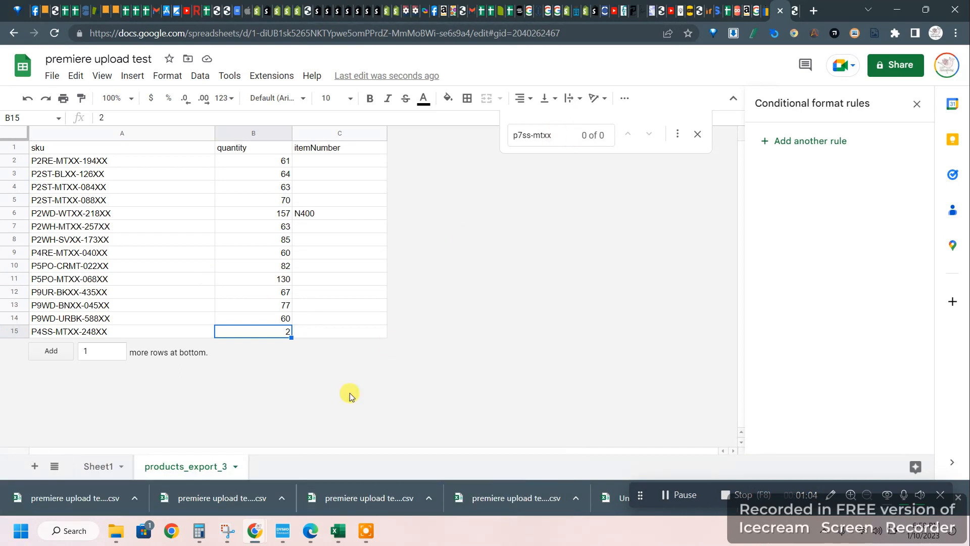
mouse_move(261, 530)
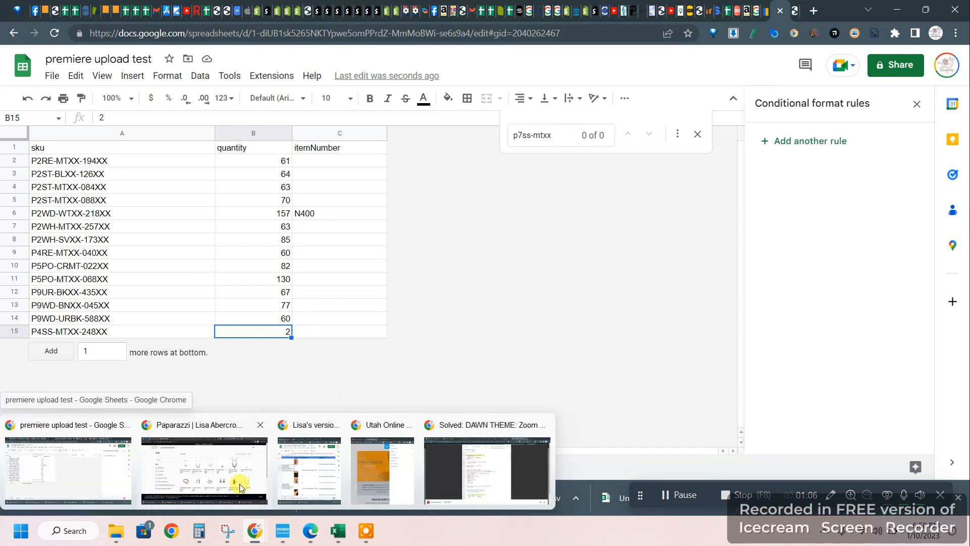
mouse_move(235, 471)
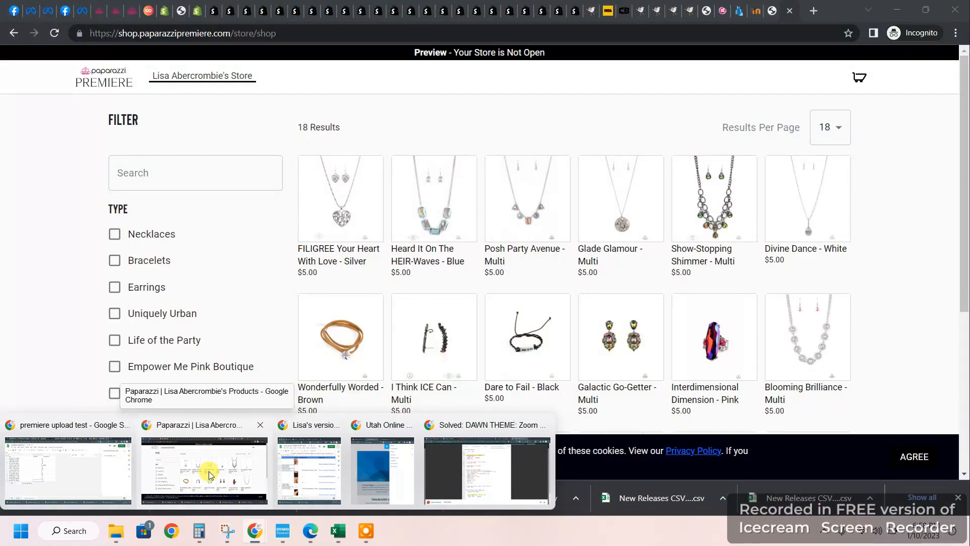
click(209, 475)
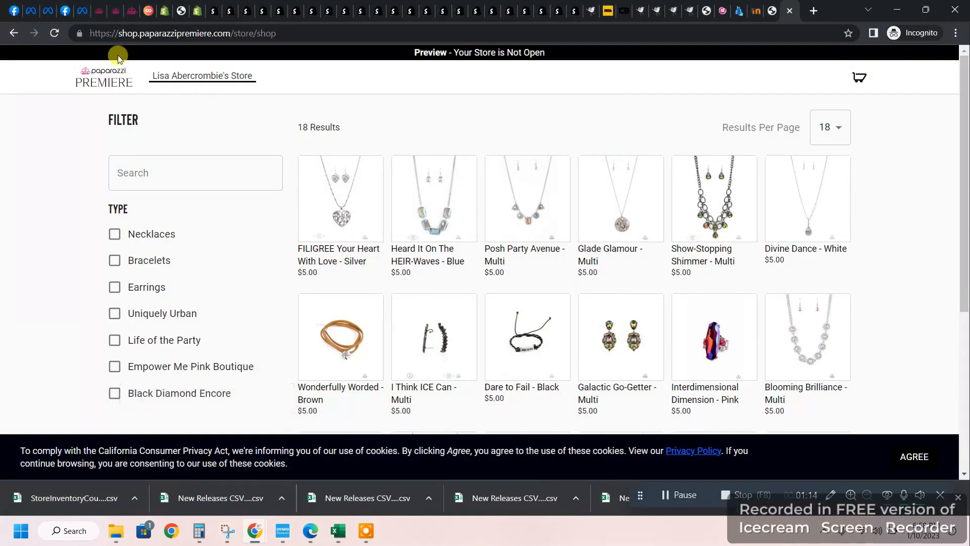
click(131, 11)
click(469, 267)
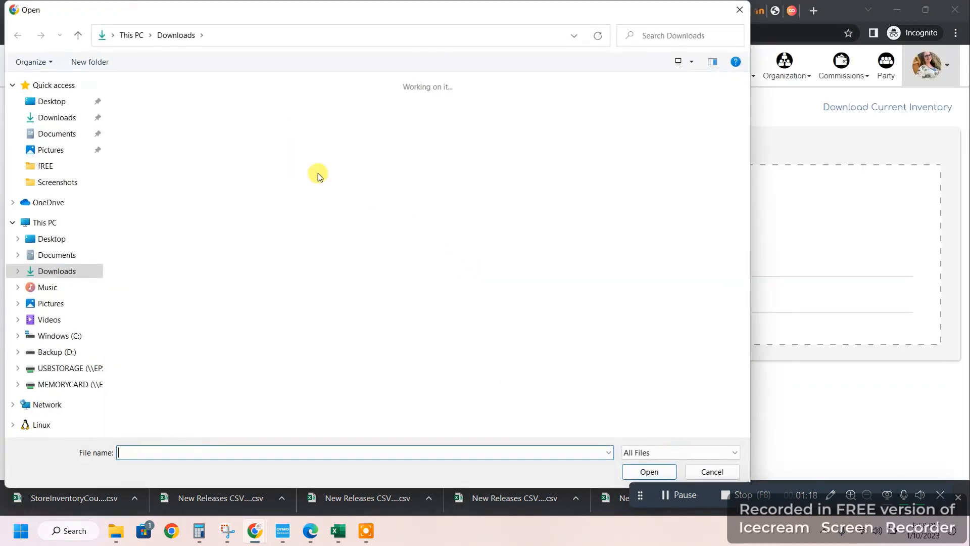
scroll(311, 202, down, 5)
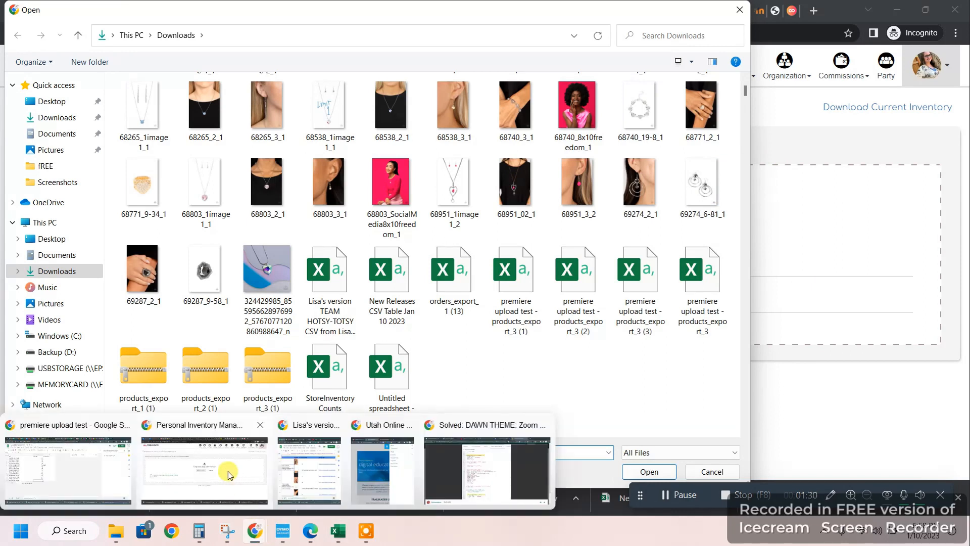
Go back to the premiere upload test spreadsheet and rename it kids test
click(105, 487)
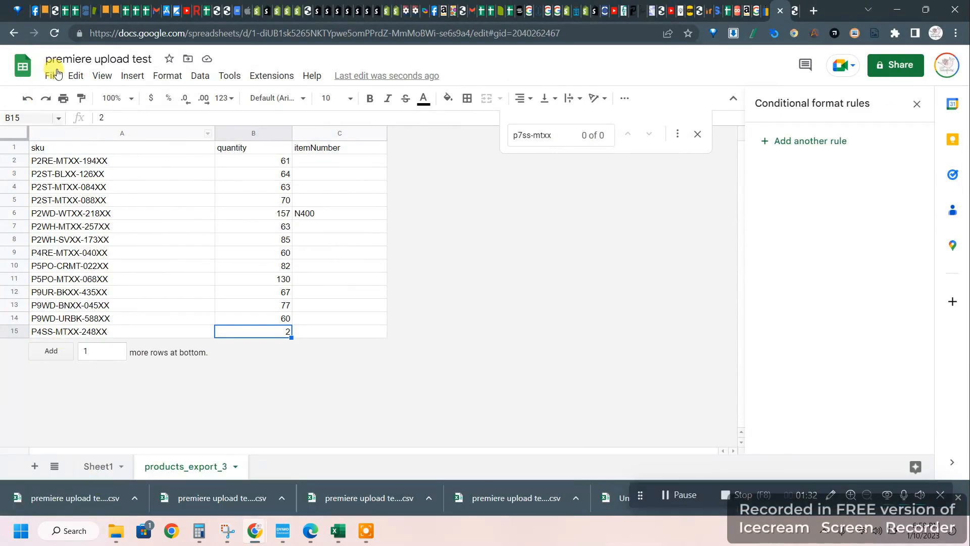
click(58, 76)
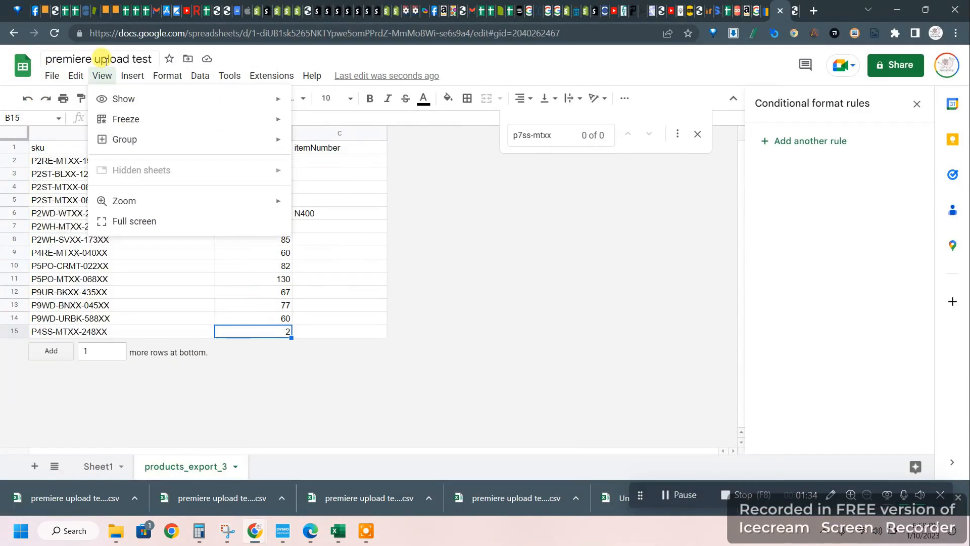
click(107, 59)
click(107, 60)
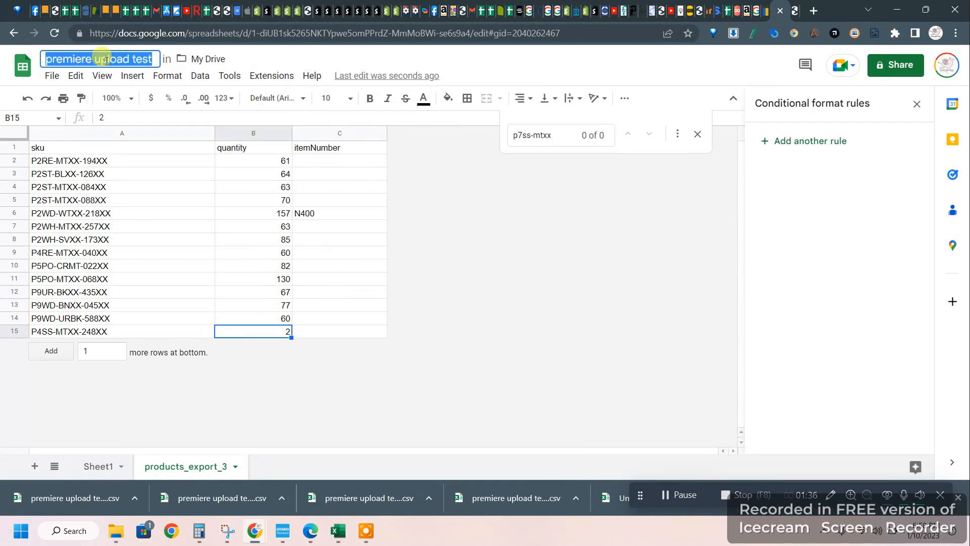
text(kids )
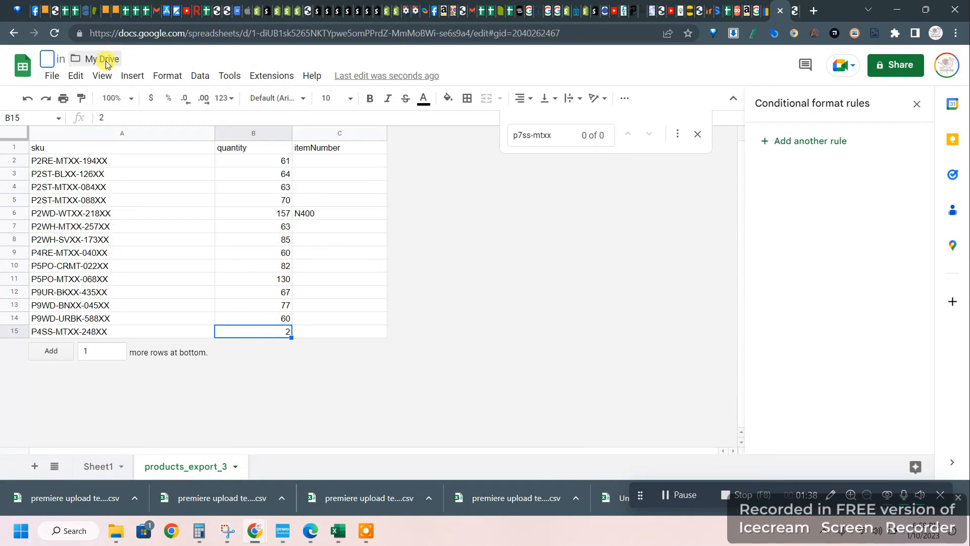
text(test)
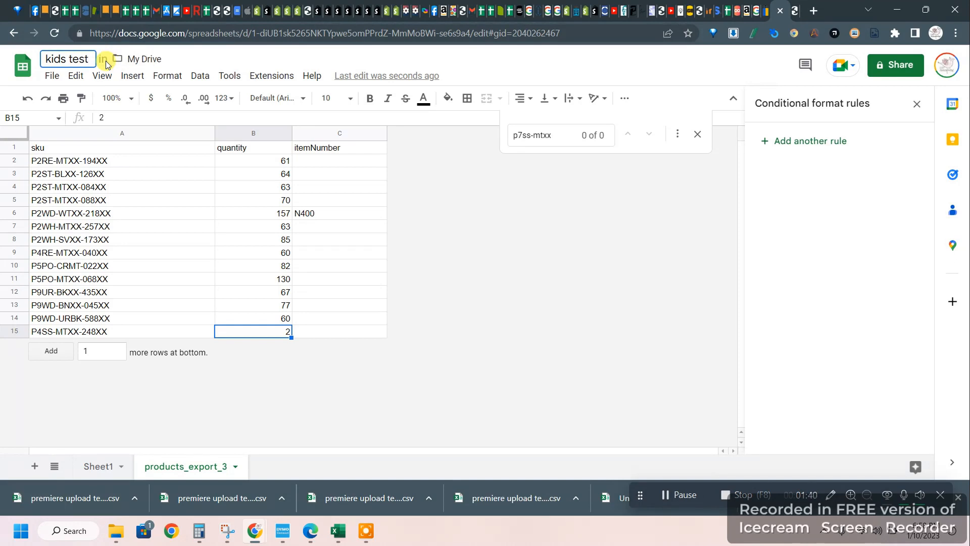
Download the products_export_3 sheet of the kids test spreadsheet as a .csv file
click(52, 76)
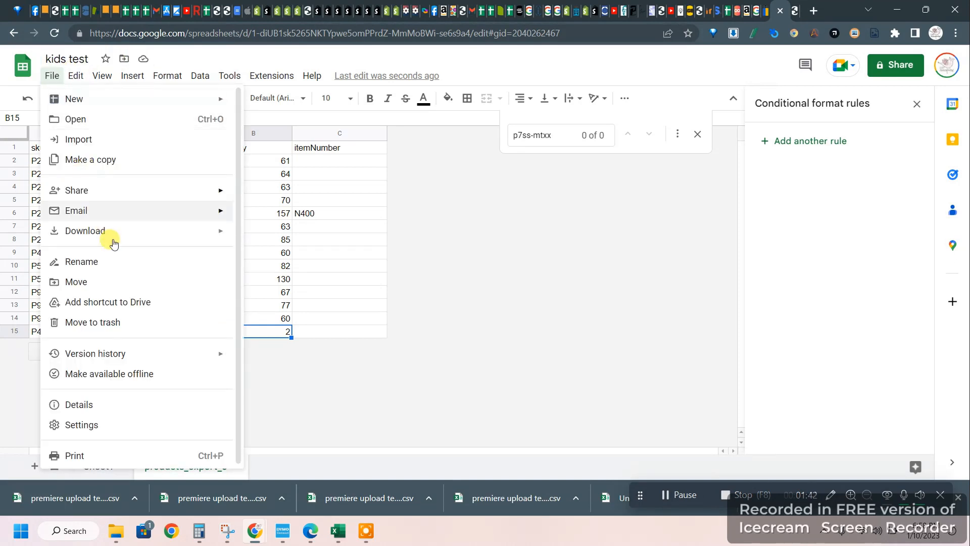
mouse_move(130, 239)
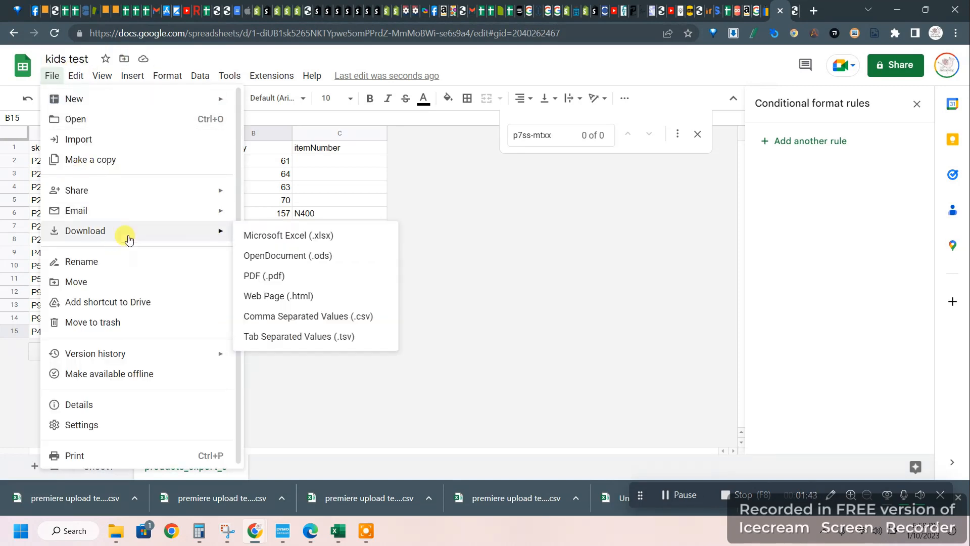
click(297, 317)
Return to the Personal Inventory Management file selection and upload kids test - products_export_3.csv from Downloads
mouse_move(260, 532)
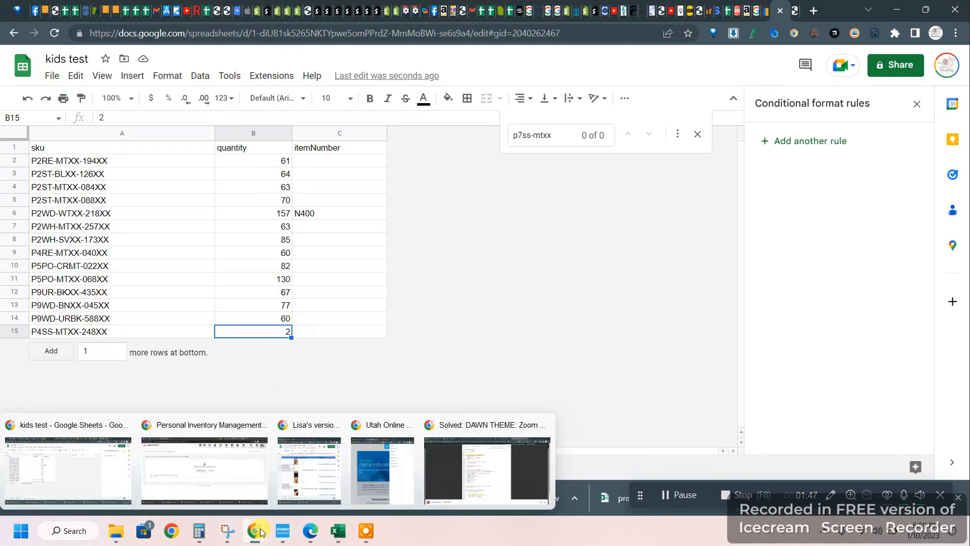
click(236, 483)
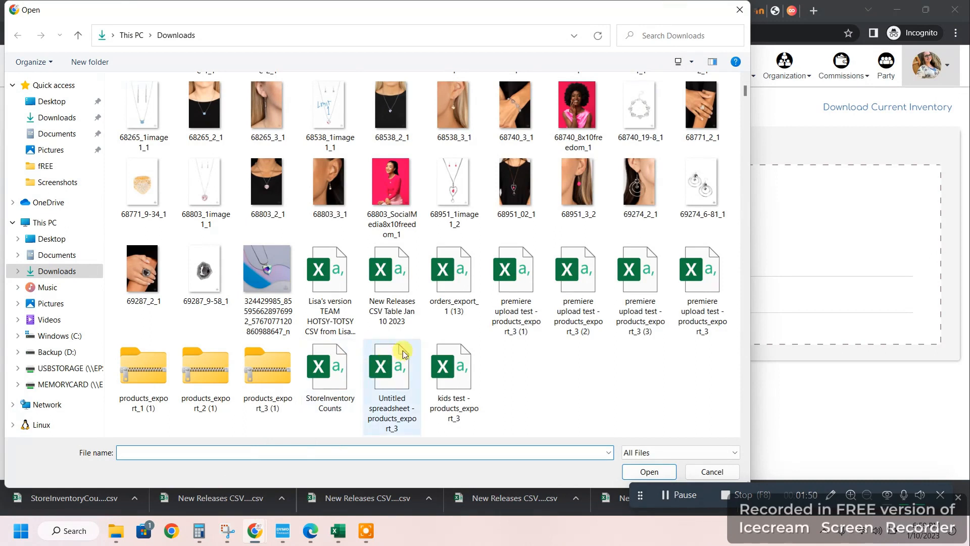
double_click(447, 370)
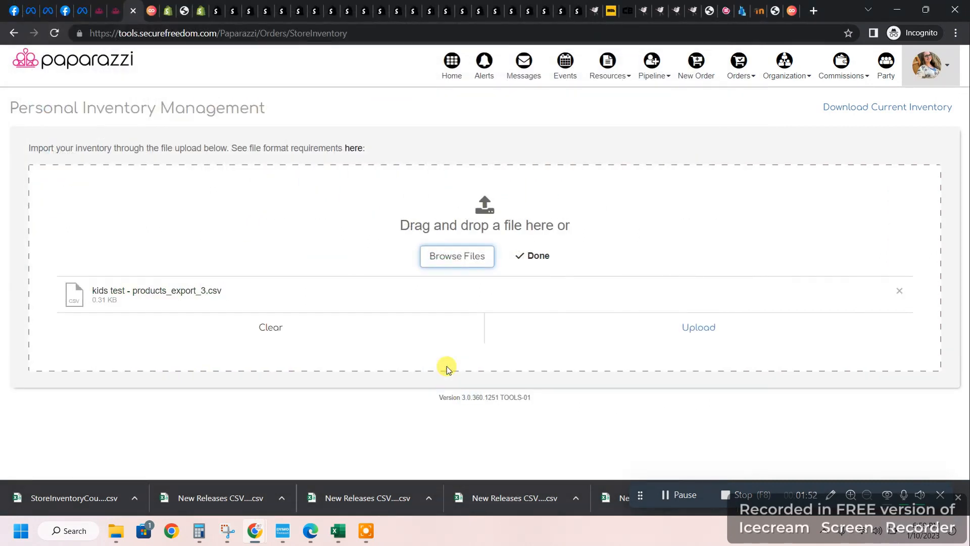
click(690, 327)
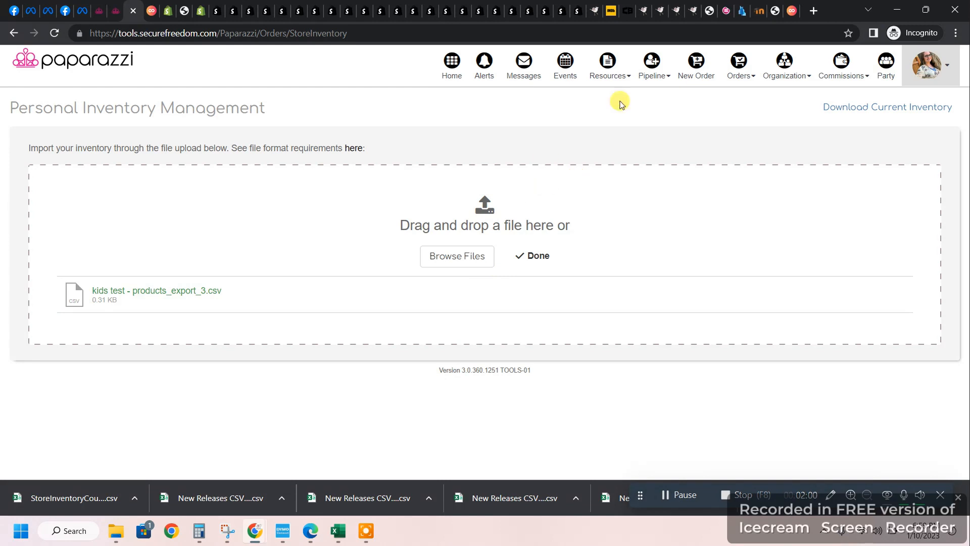
Switch to the Premiere store preview, reload the shop page and look through all listed products for the newly uploaded items
click(777, 11)
scroll(751, 220, down, 5)
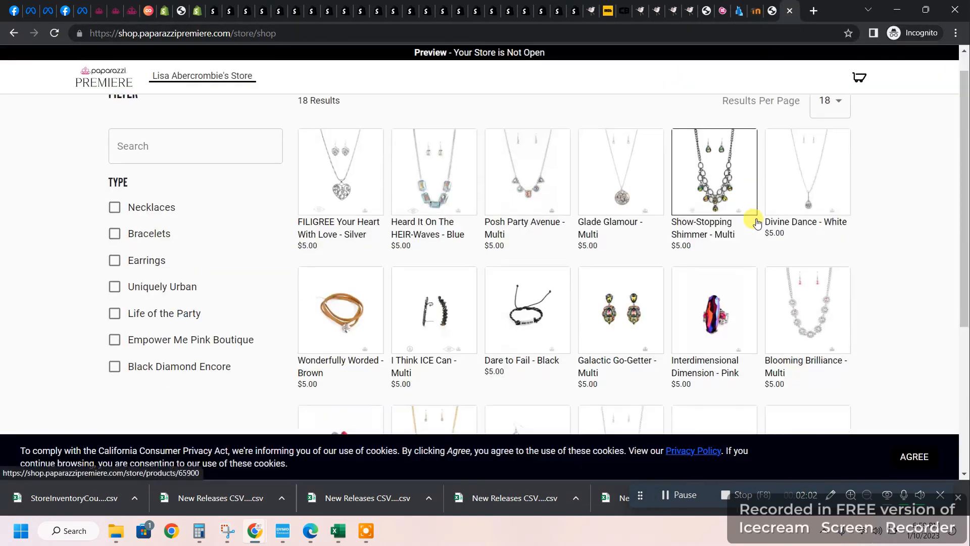
scroll(756, 223, down, 1)
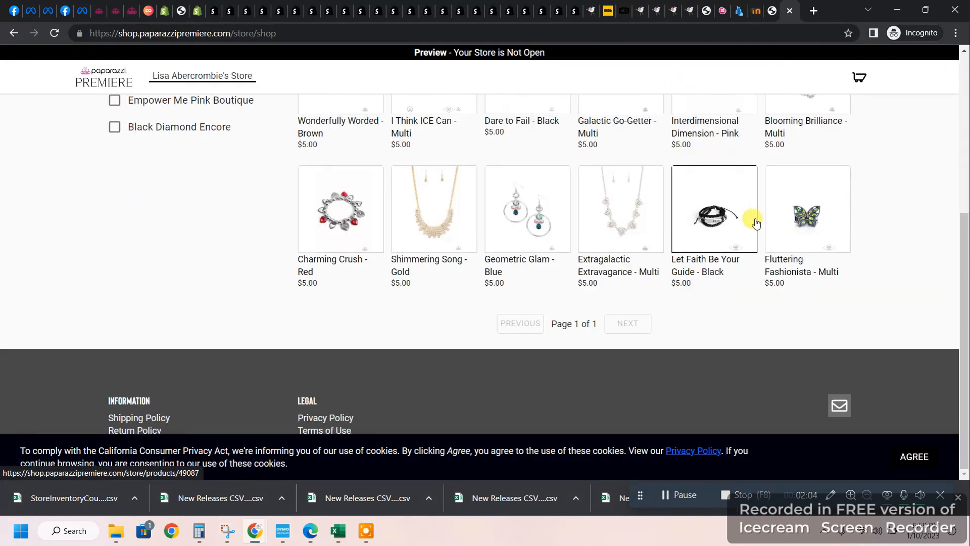
scroll(752, 219, up, 4)
scroll(752, 219, down, 4)
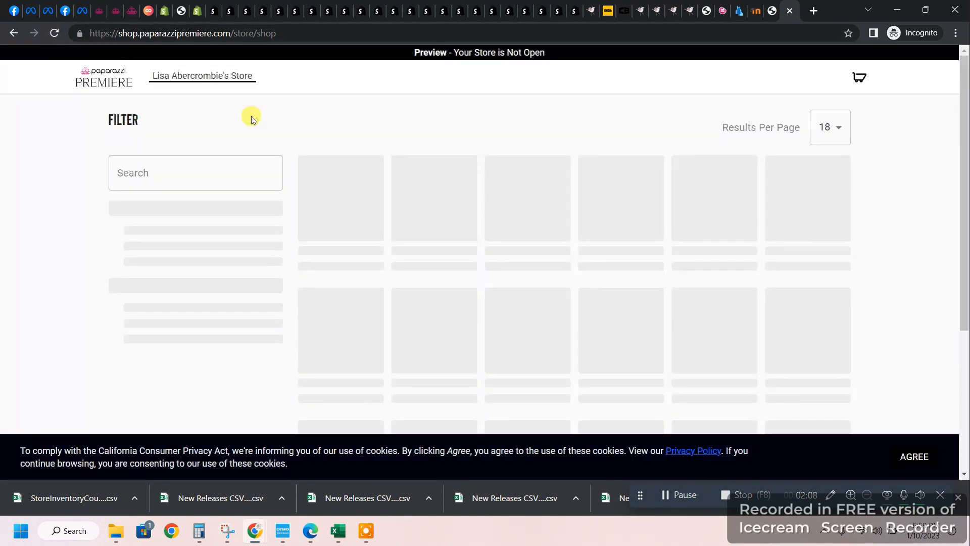
scroll(389, 220, up, 5)
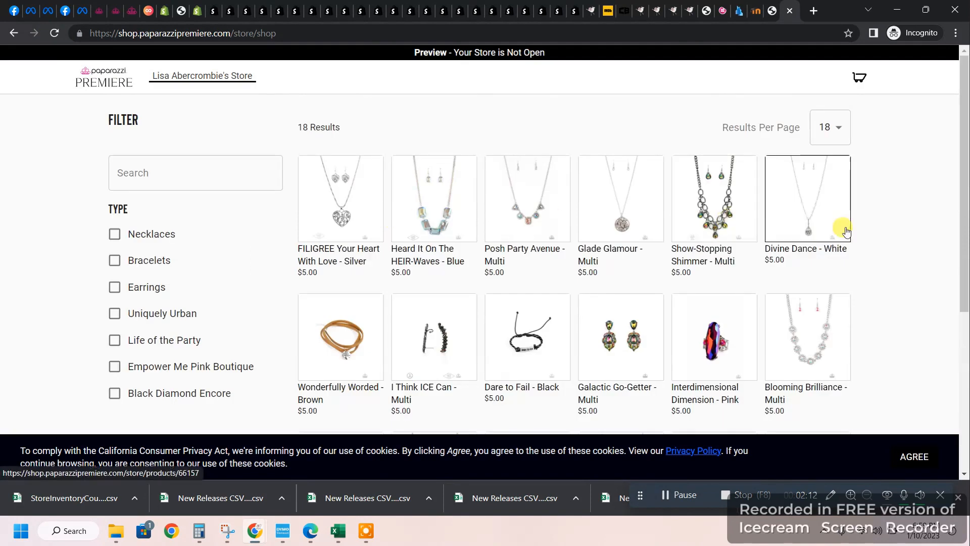
scroll(862, 231, down, 4)
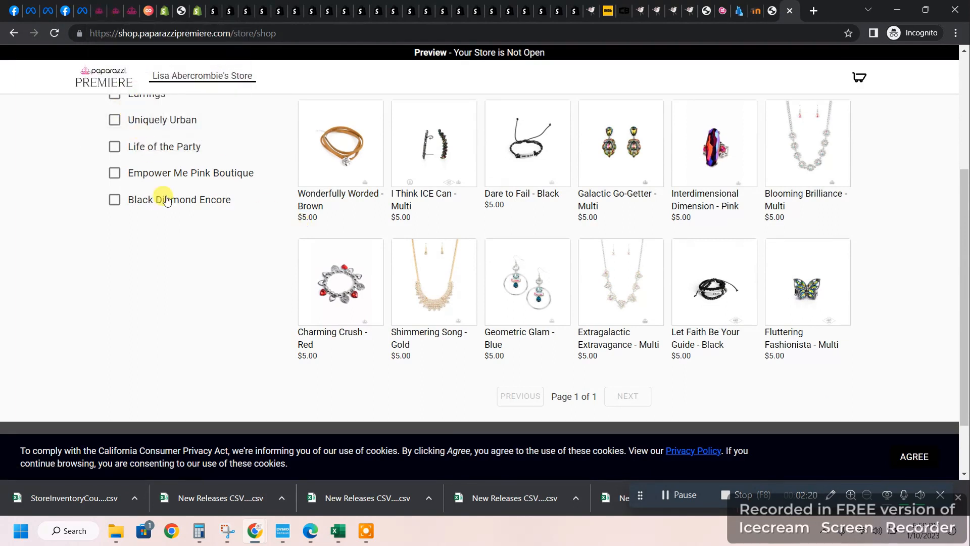
Return to the kids test spreadsheet and review its header row, selecting the itemNumber, quantity and sku columns one after another
click(132, 11)
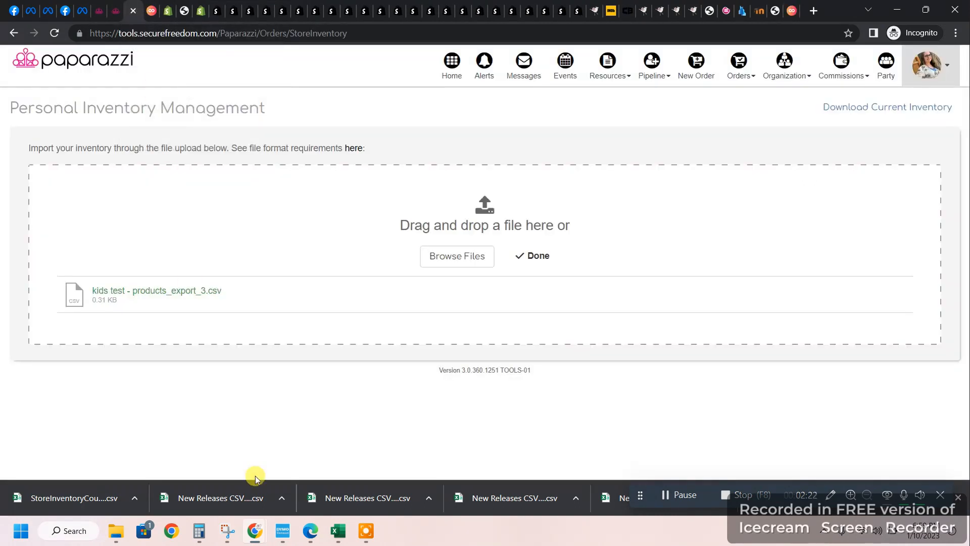
mouse_move(256, 535)
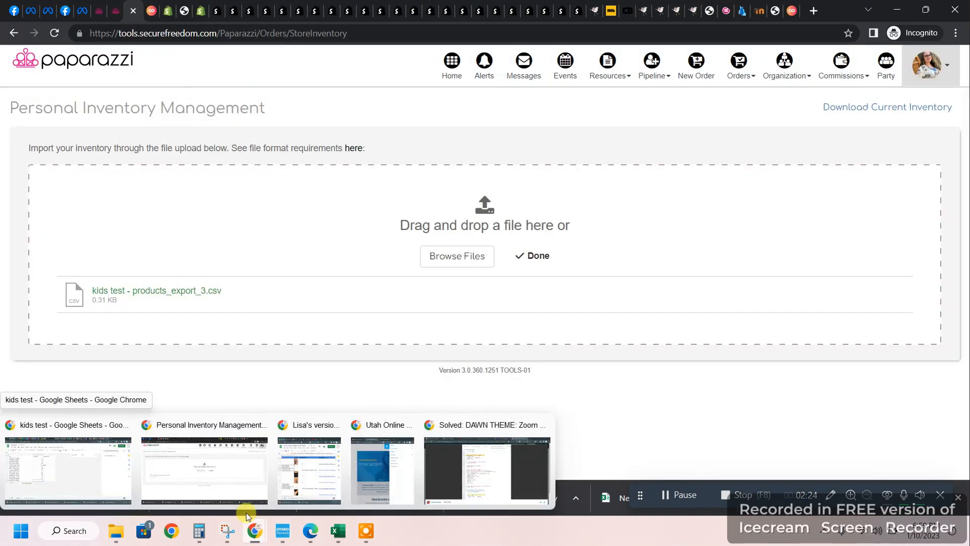
click(102, 462)
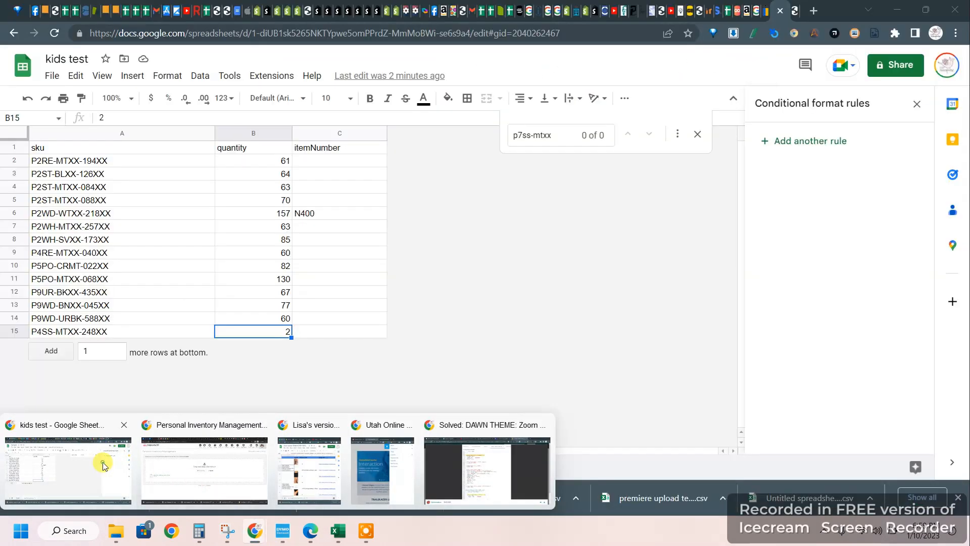
click(77, 148)
drag(284, 149, 307, 148)
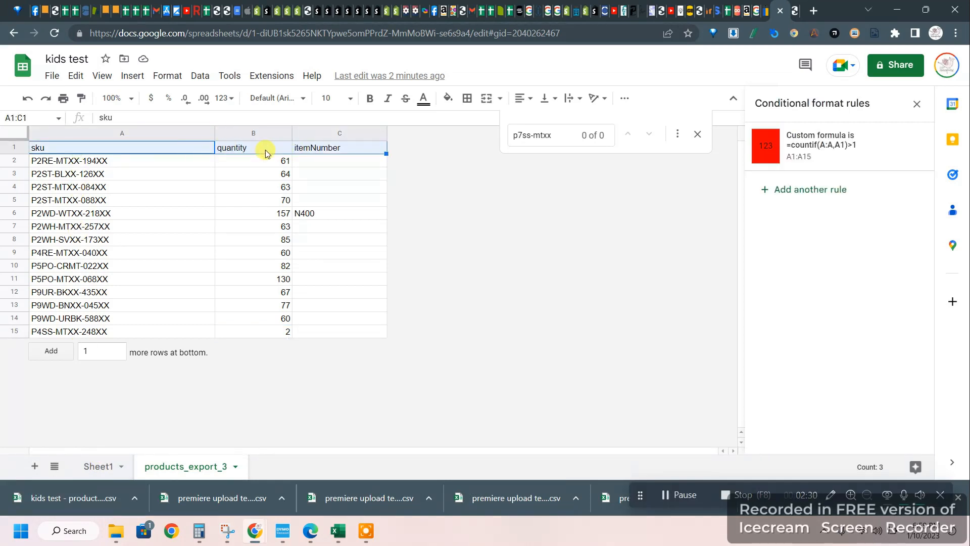
click(367, 129)
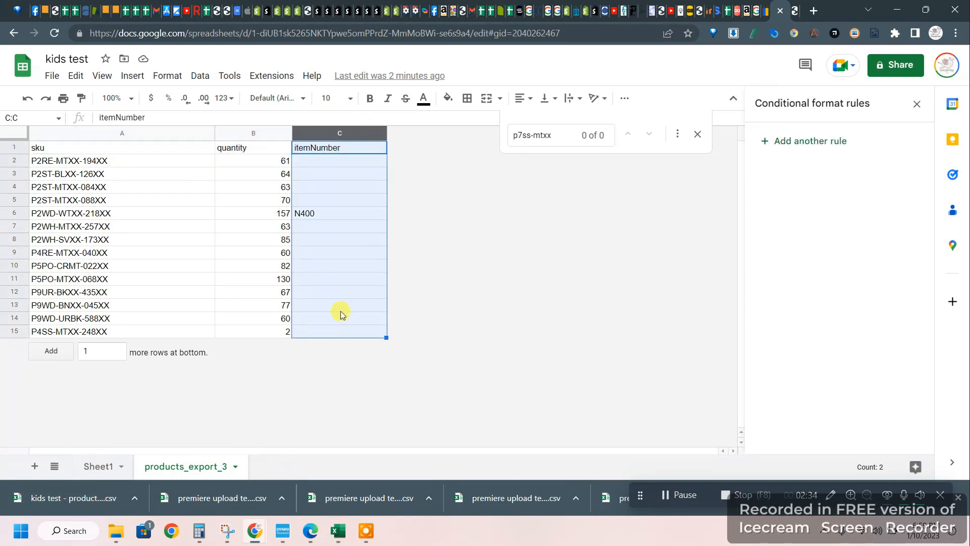
click(240, 135)
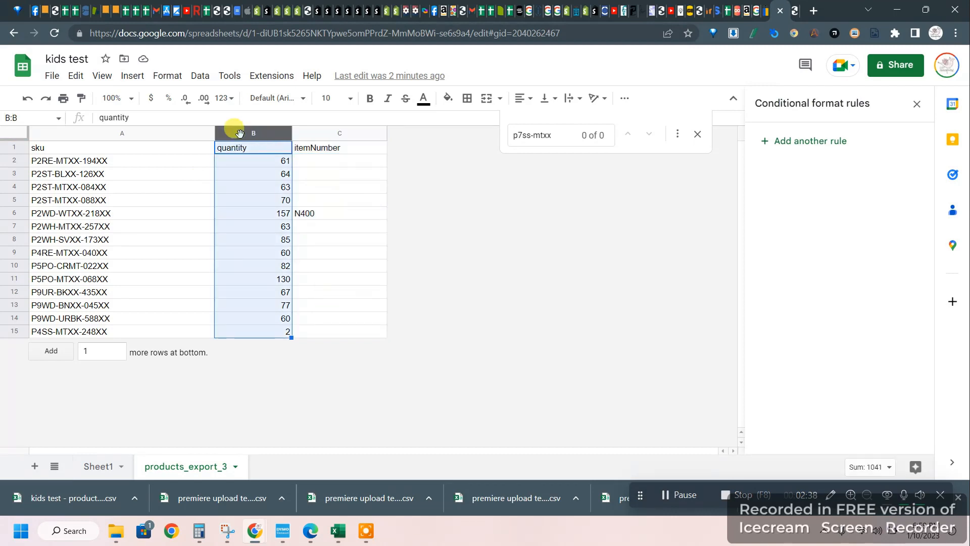
click(162, 135)
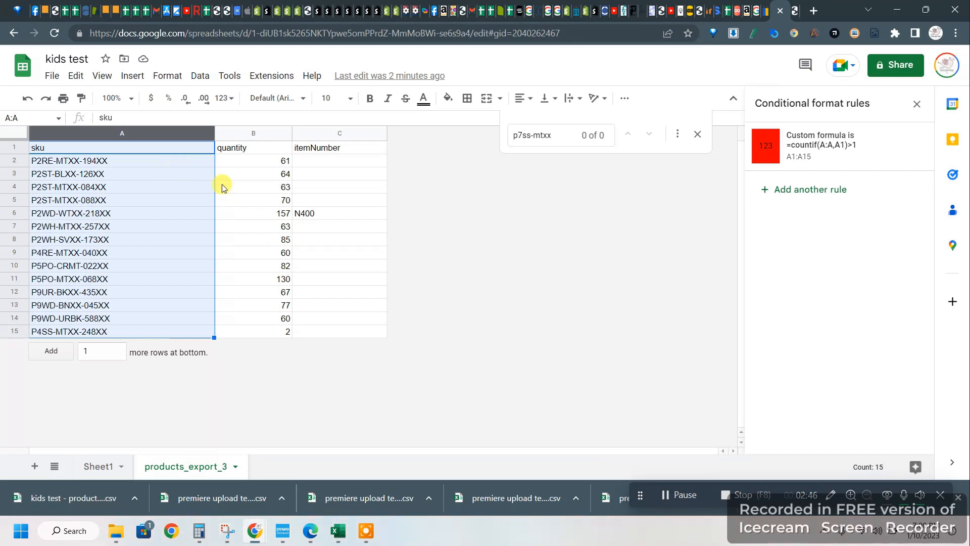
mouse_move(365, 531)
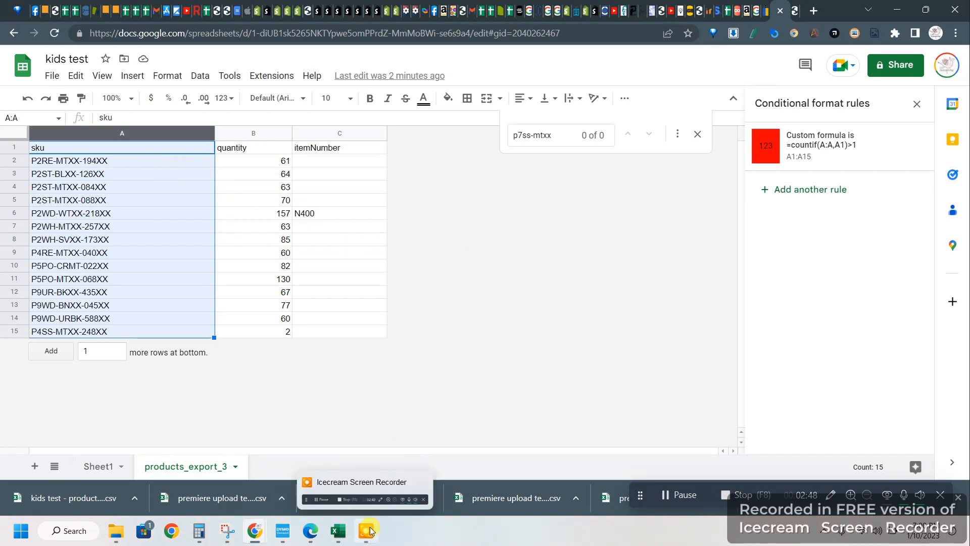
mouse_move(362, 491)
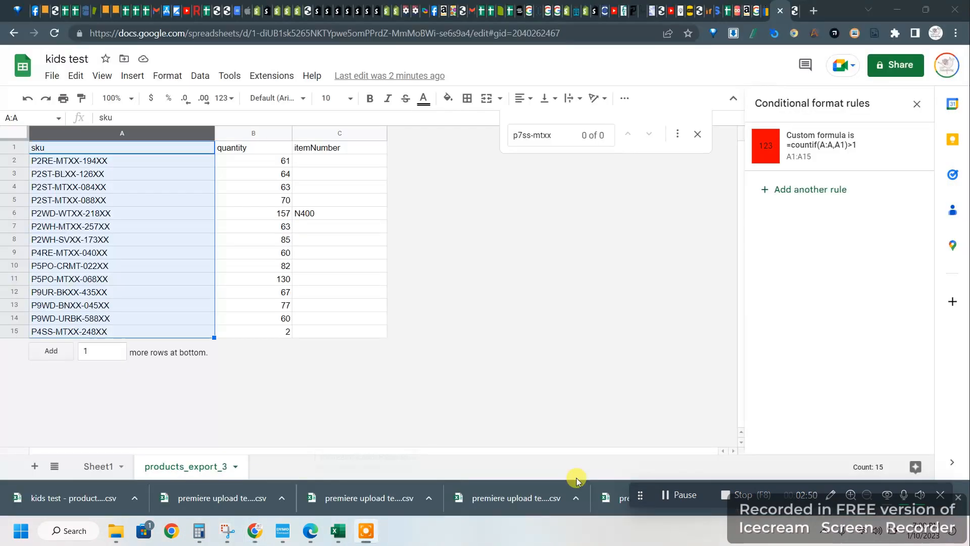